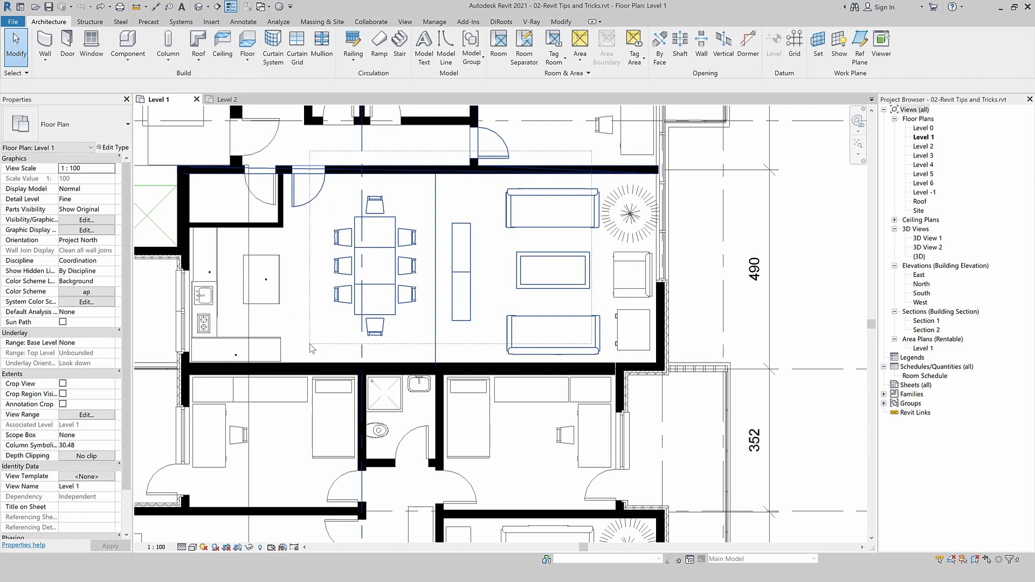
Window-select the furniture in the dining and living area, then clear the selection
left_click(300, 343)
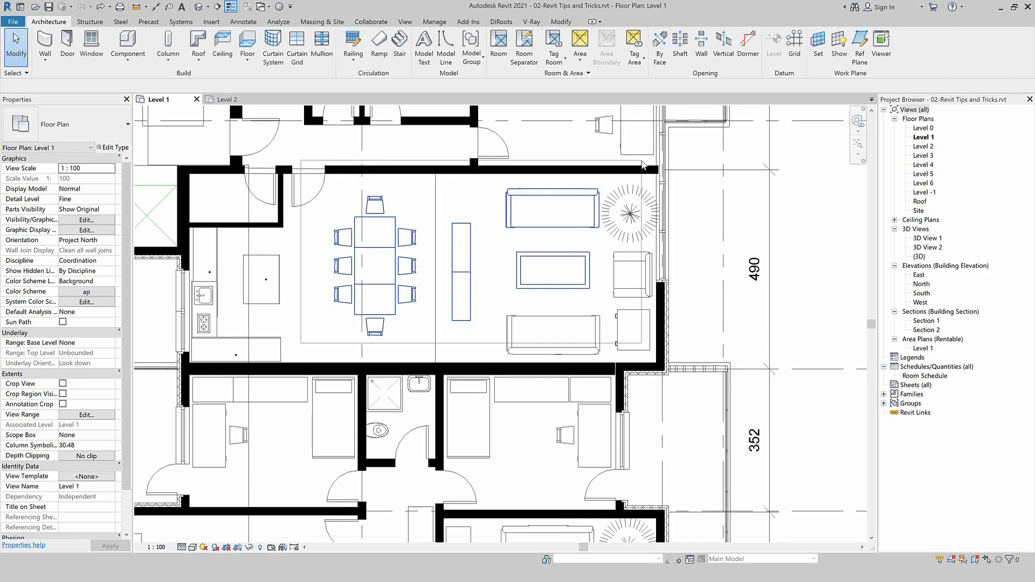
key("Escape")
Select all instances of the 1525x2007x355mm-Queen bed visible in the Level 1 view
scroll(427, 252, "down", 3)
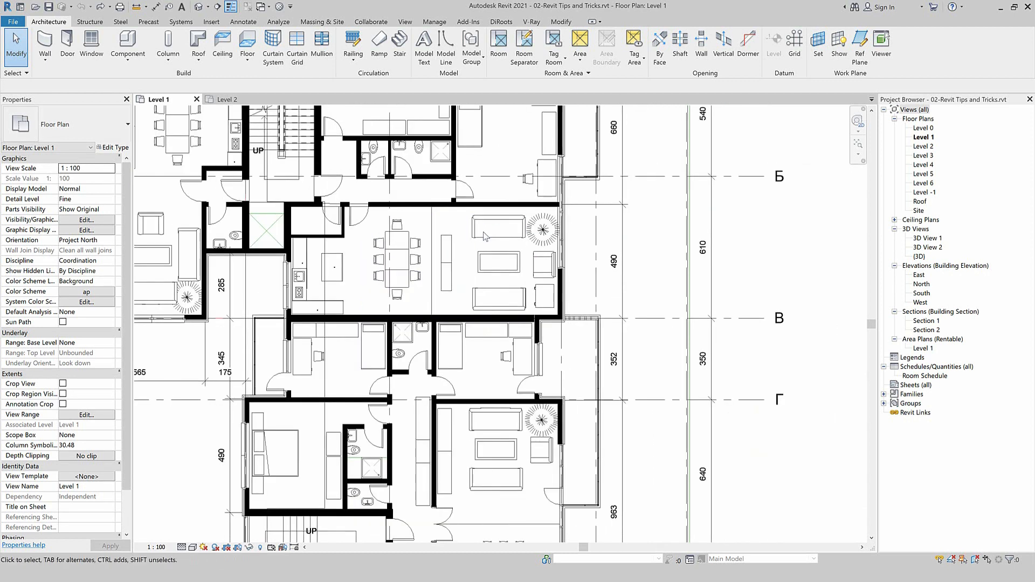
scroll(484, 236, "down", 4)
scroll(399, 437, "up", 1)
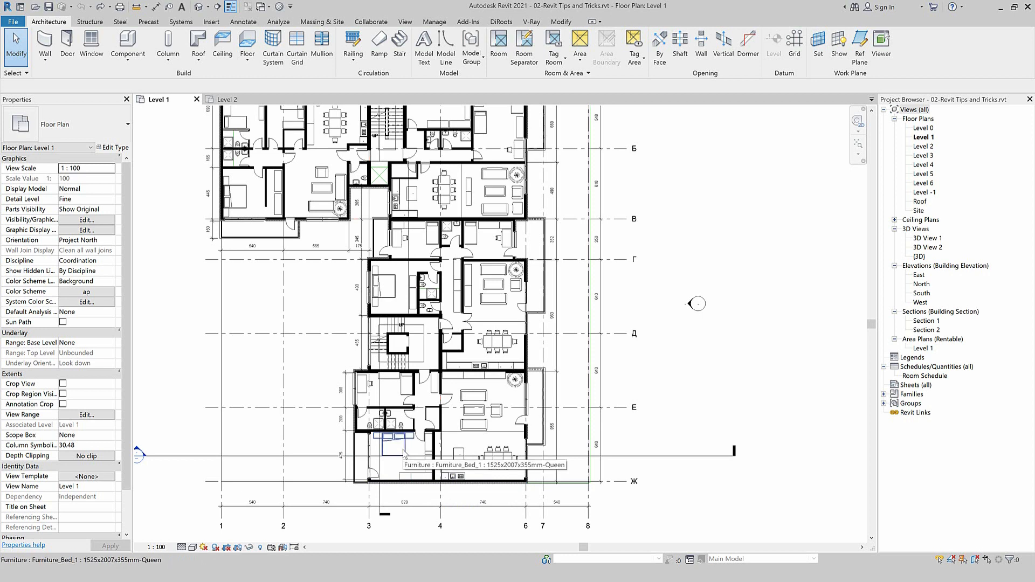
scroll(404, 454, "down", 3)
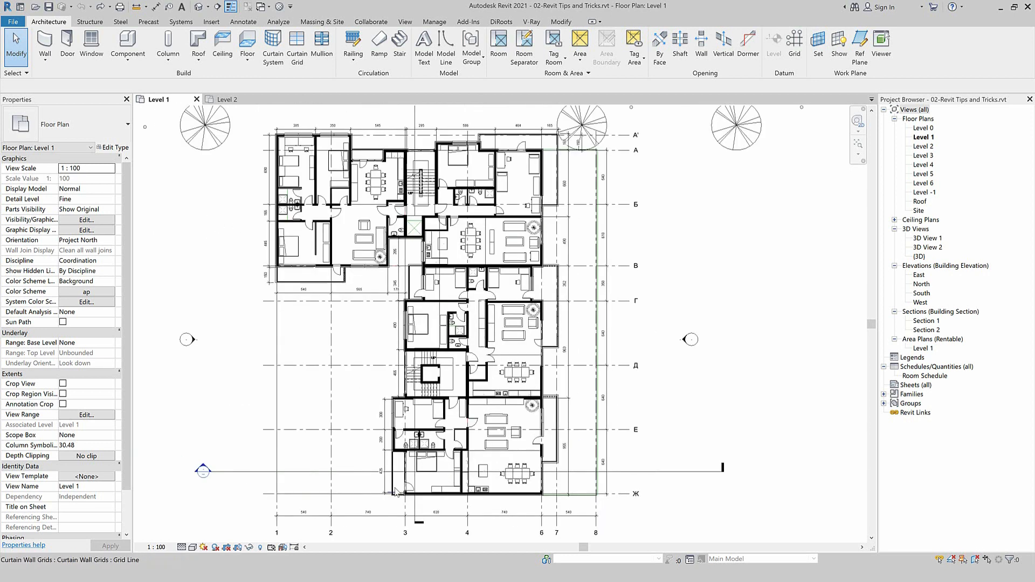
left_click(441, 466)
right_click(440, 467)
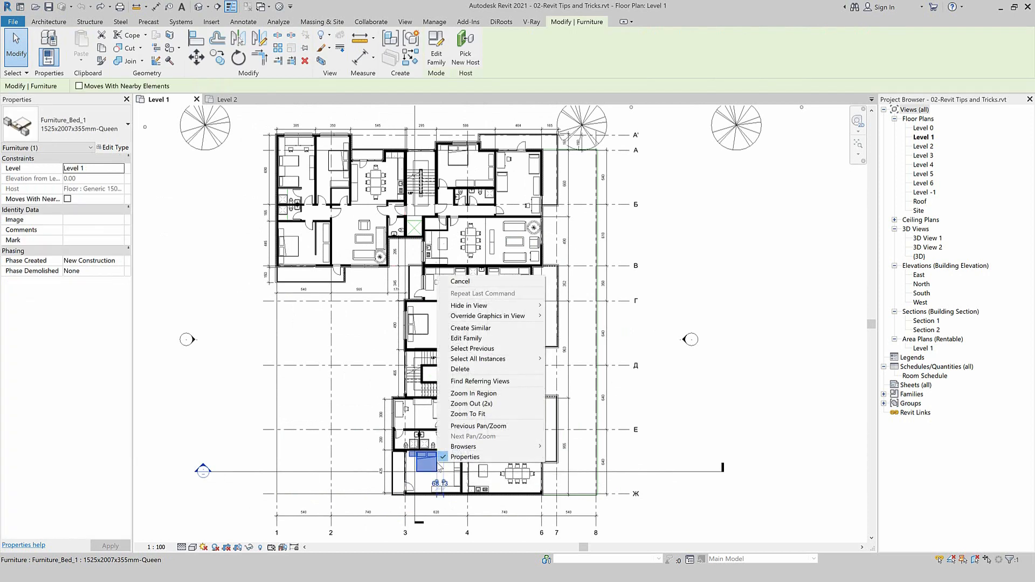
mouse_move(477, 359)
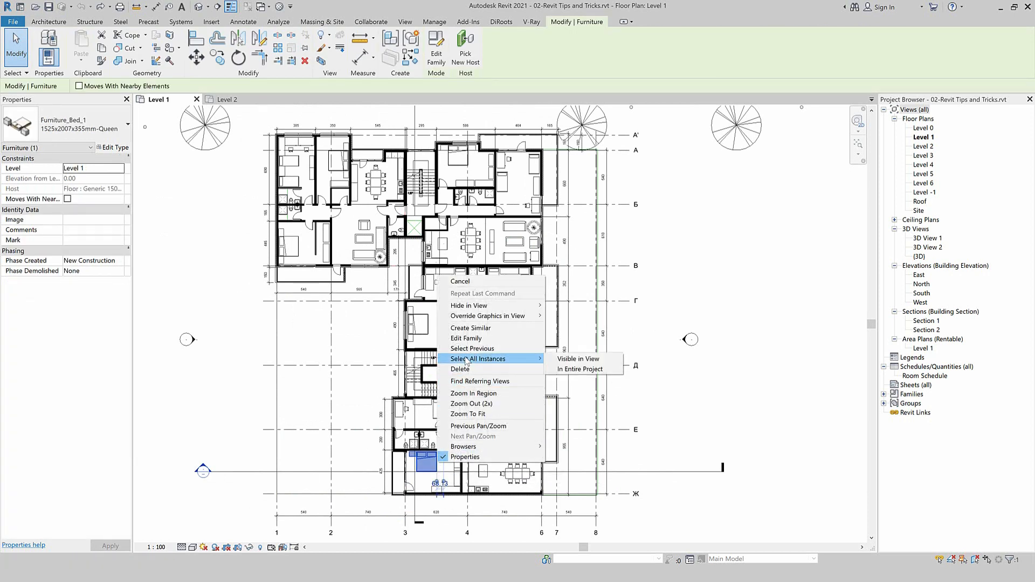
left_click(593, 359)
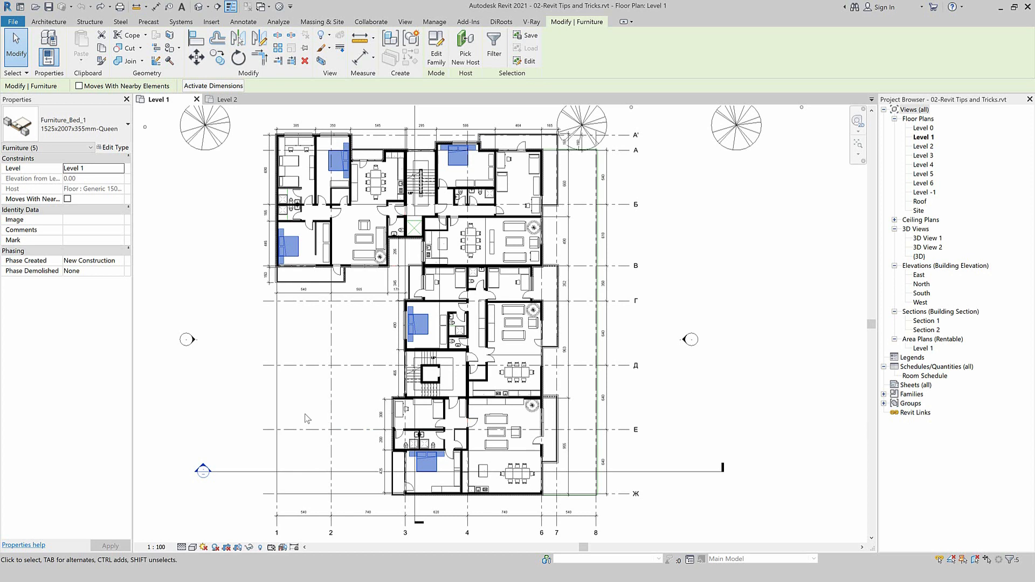
Deselect the queen beds and restore the same set with Select Previous
key("Escape")
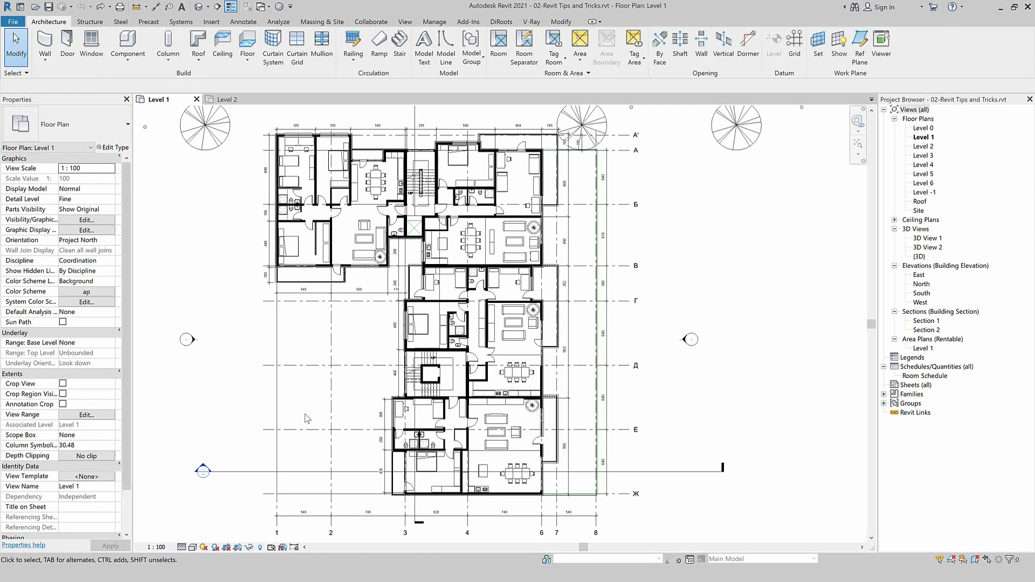
right_click(306, 415)
left_click(330, 443)
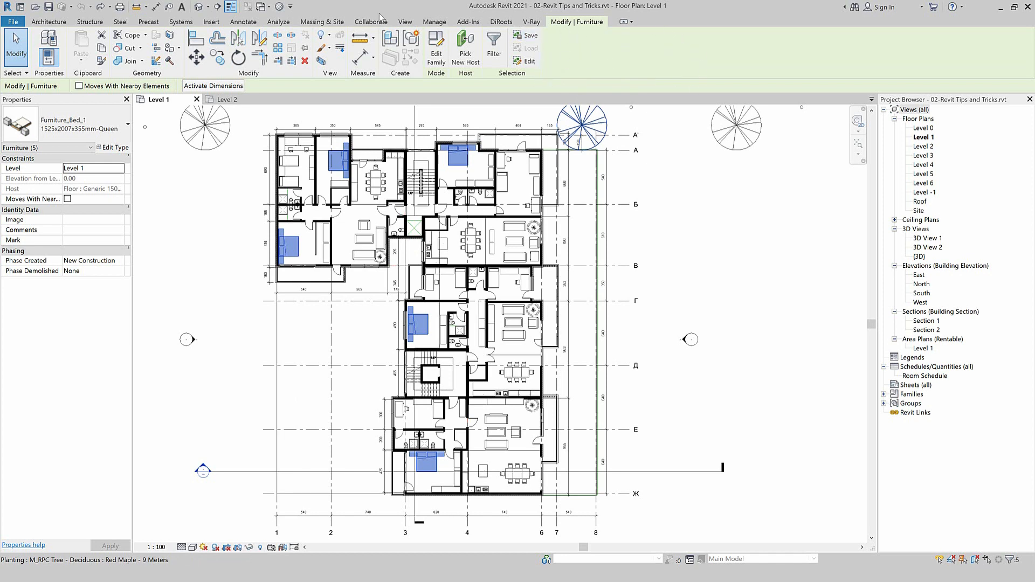
left_click(434, 21)
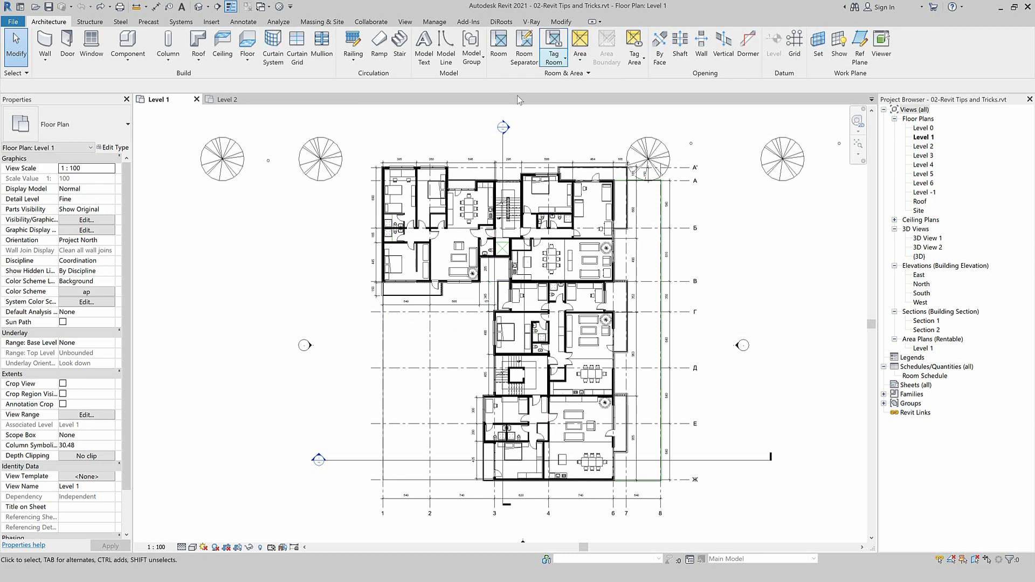
Select the elements of the plan's upper-left apartment with a crossing window and filter the selection to Furniture only
left_click_drag(495, 149, 380, 320)
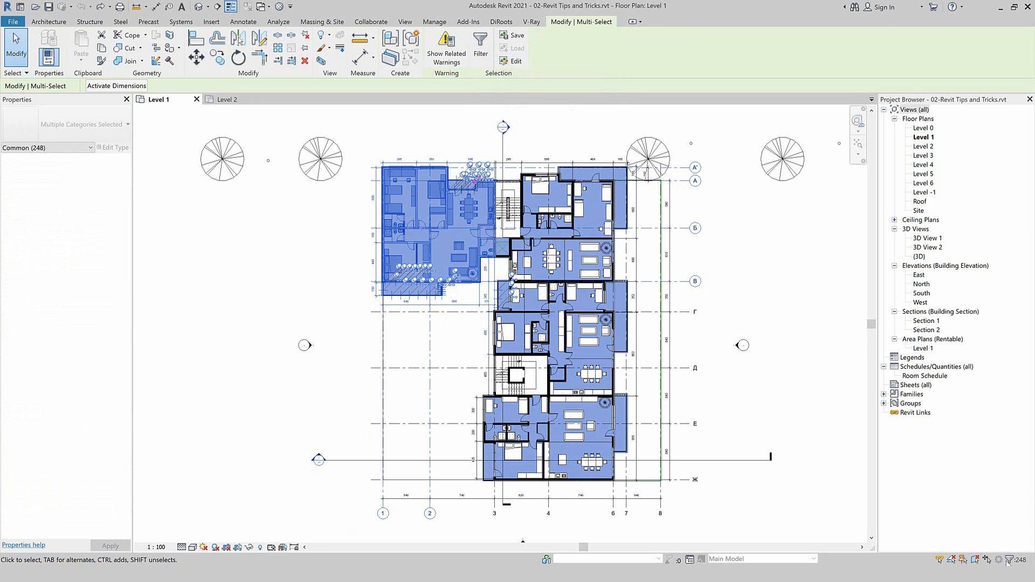
left_click(481, 45)
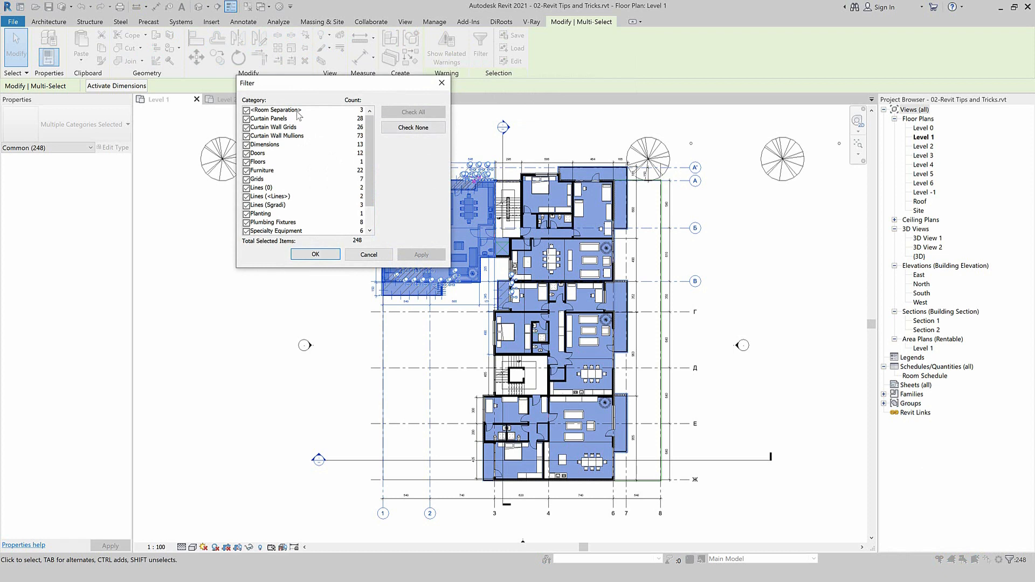
left_click(415, 130)
left_click(289, 112)
left_click(254, 162)
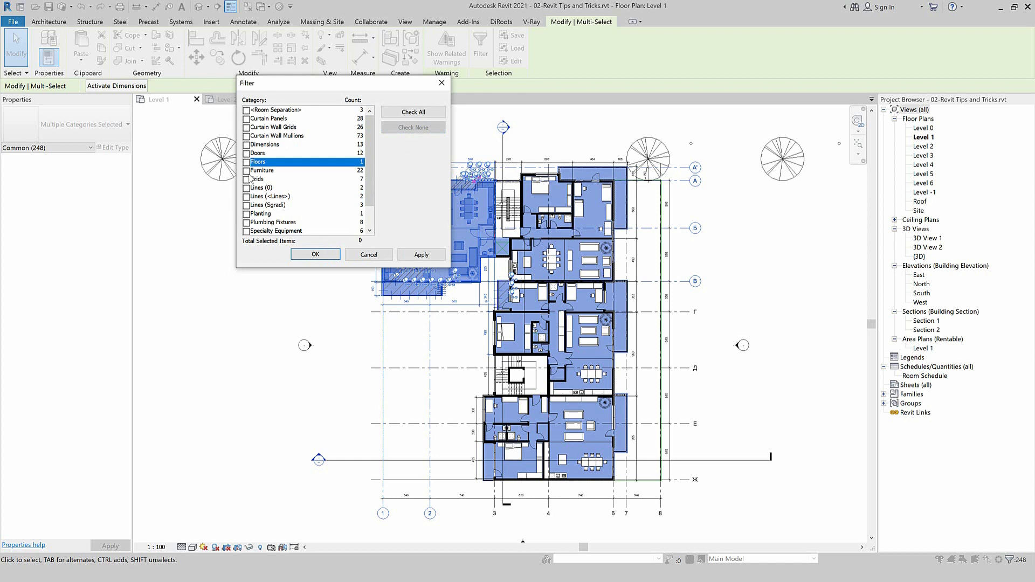
left_click(246, 171)
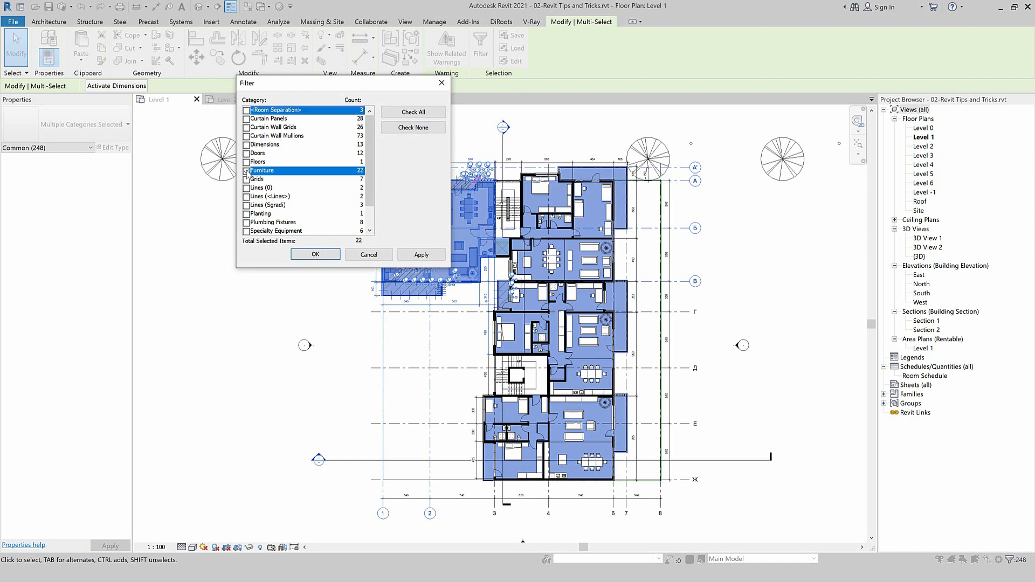
left_click(315, 254)
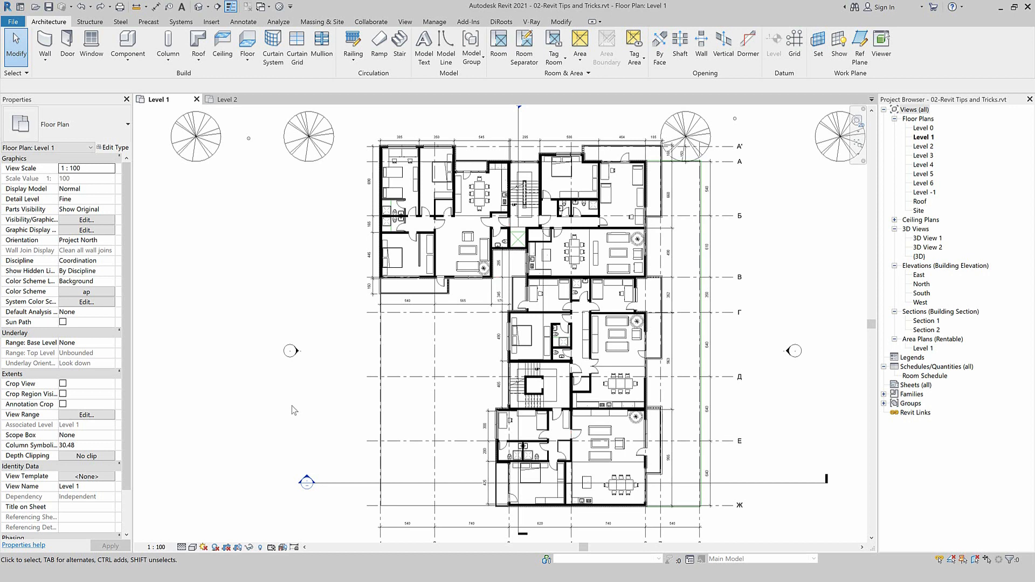
Set the type Length of the coffee table in the upper-left apartment to 200 and clear the selection
left_click(459, 251)
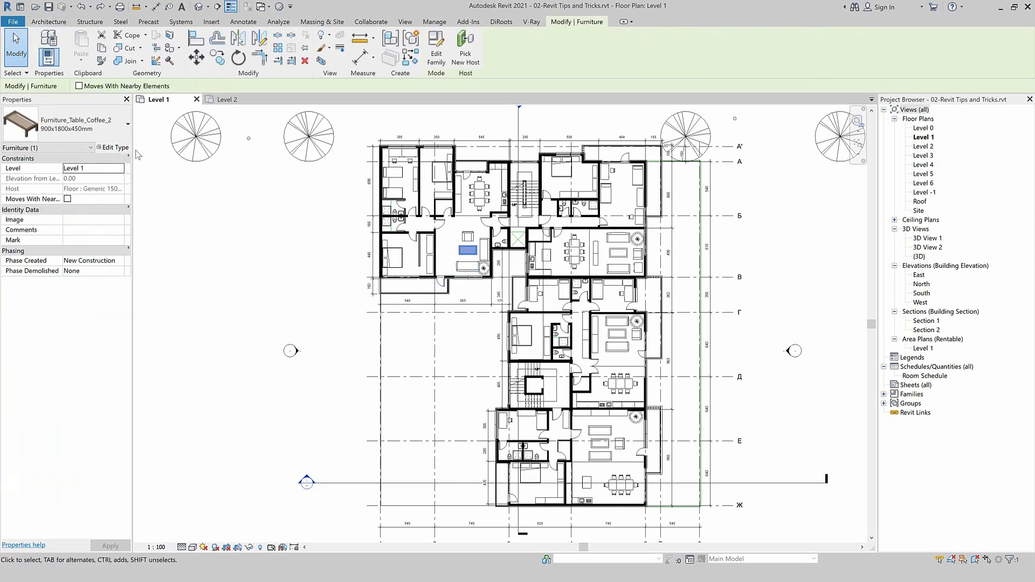
left_click(118, 148)
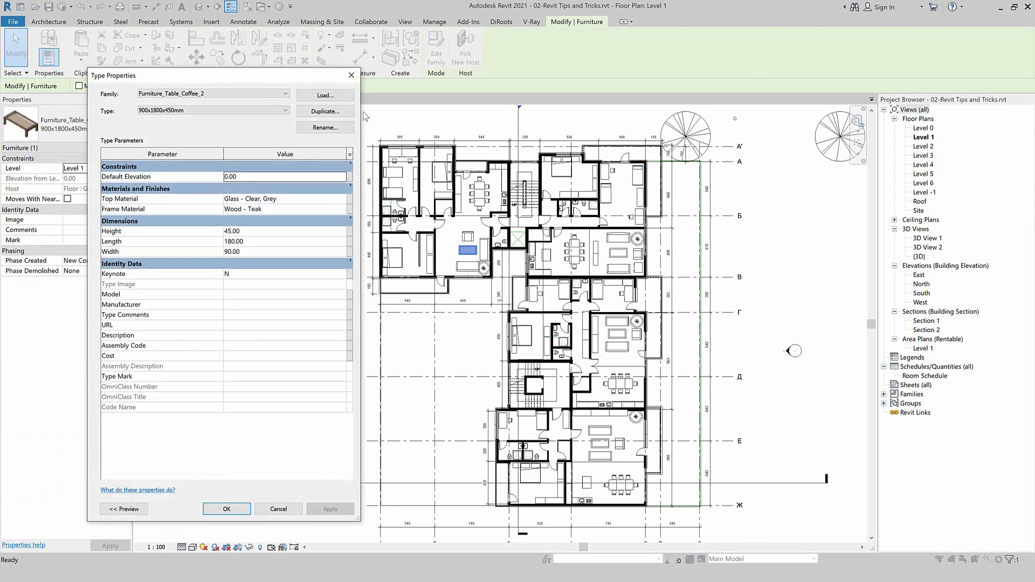
left_click(252, 242)
double_click(252, 243)
type("200")
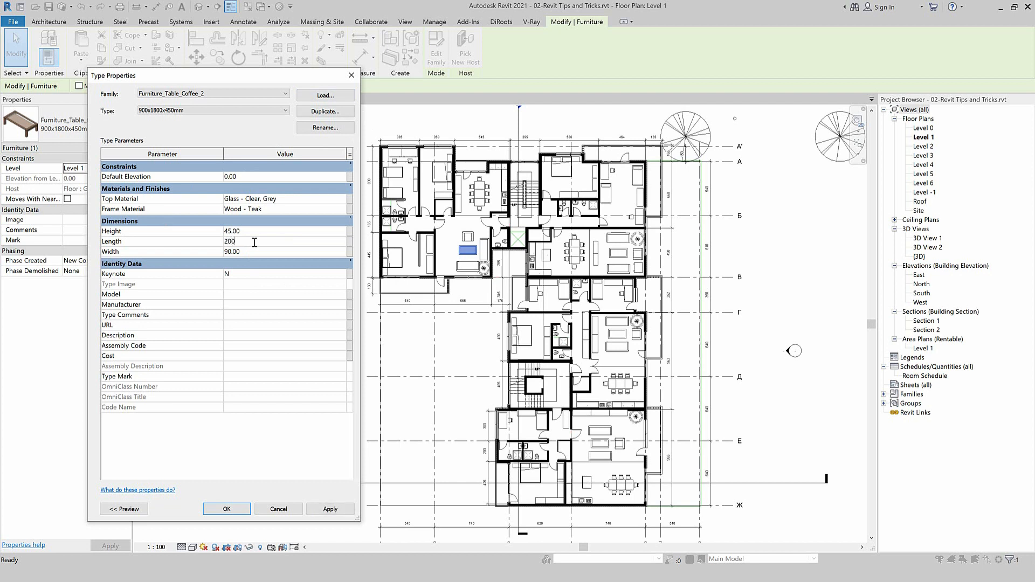
left_click(232, 510)
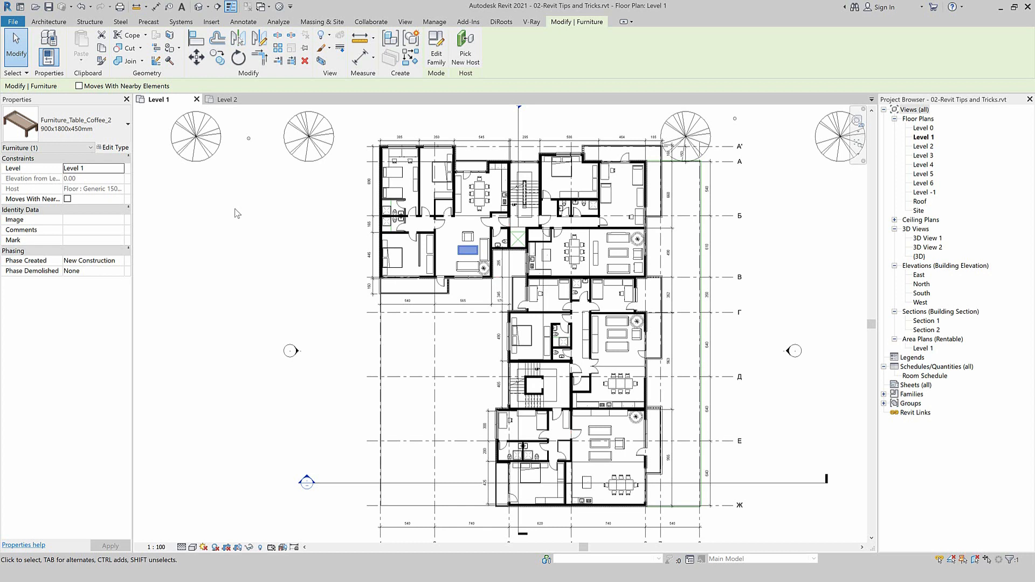
key("Escape")
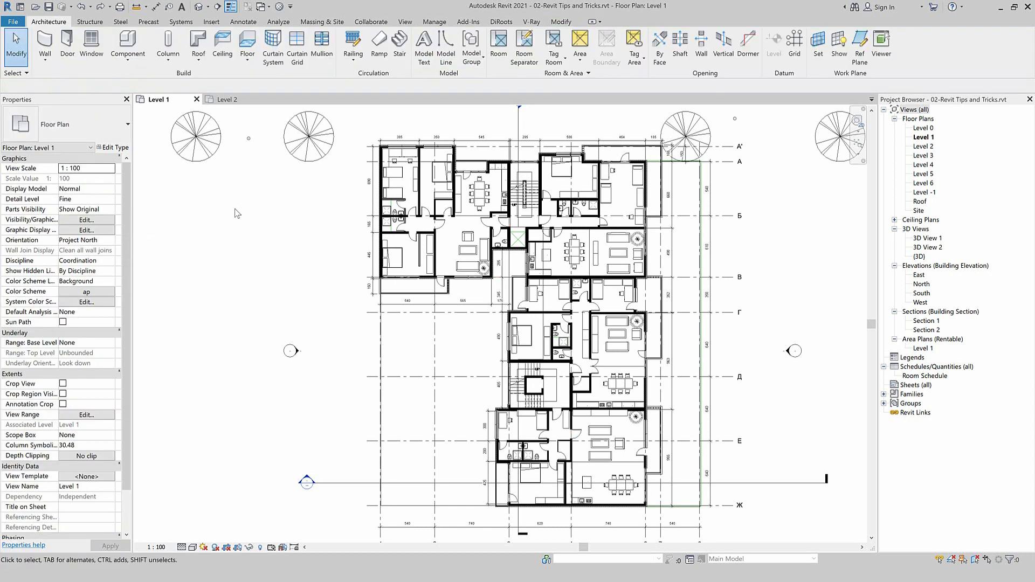
Try to duplicate the upper-left apartment's coffee table type as 900x2000x450mm
left_click(467, 250)
left_click(107, 149)
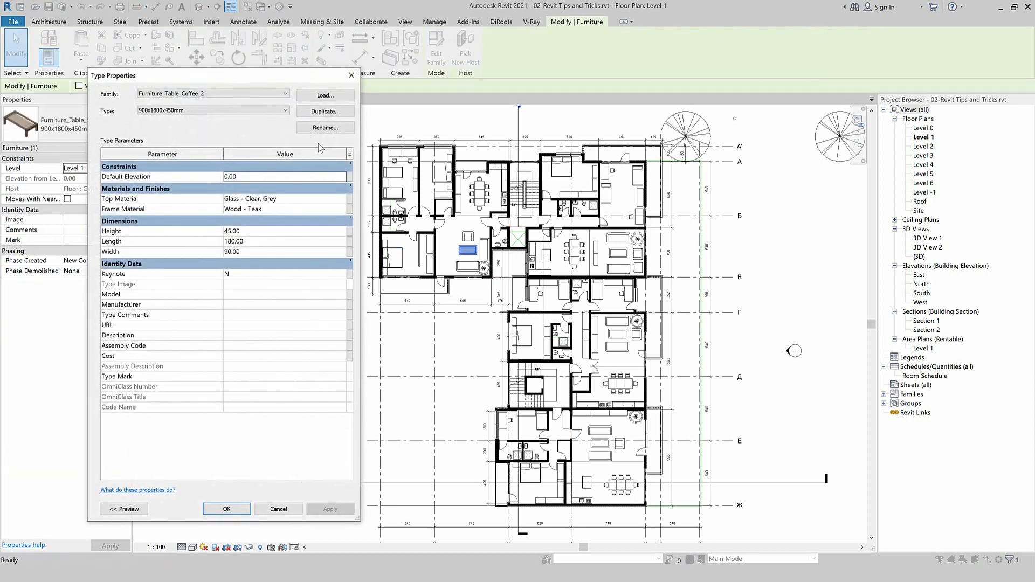
left_click(323, 111)
double_click(206, 209)
key("BackSpace")
left_click_drag(176, 210, 172, 212)
type("2000x450mm")
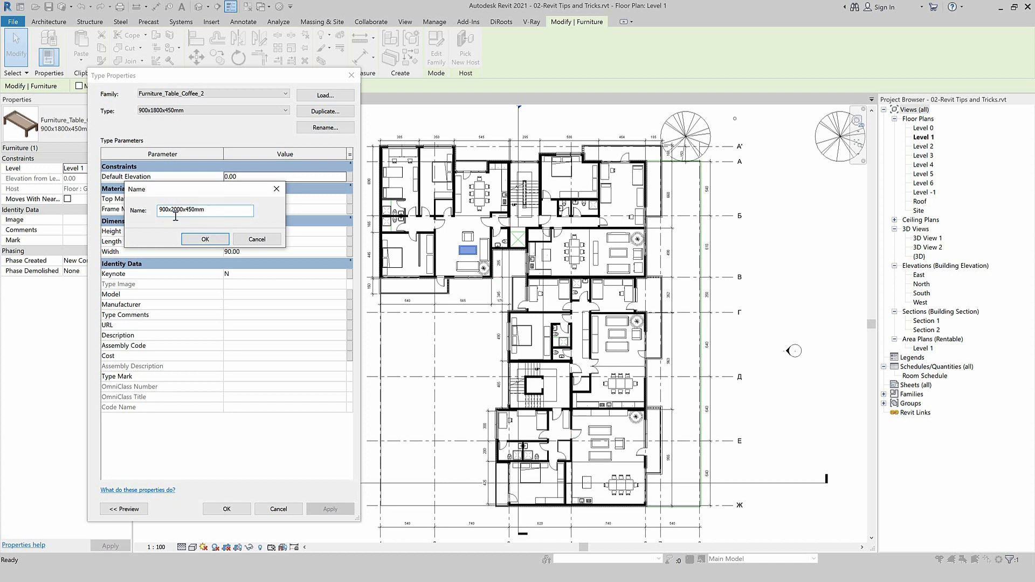
left_click(204, 239)
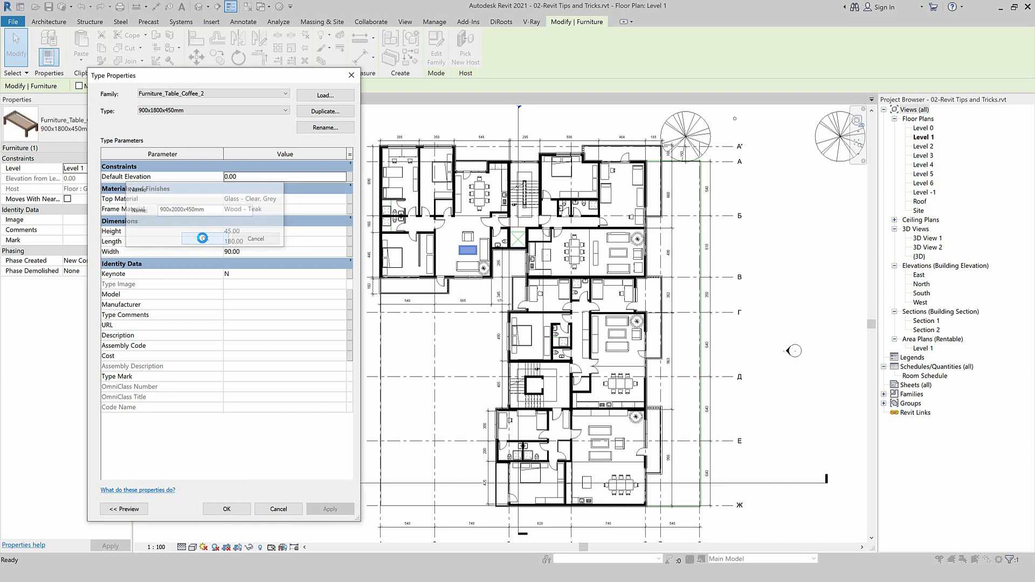
left_click(585, 296)
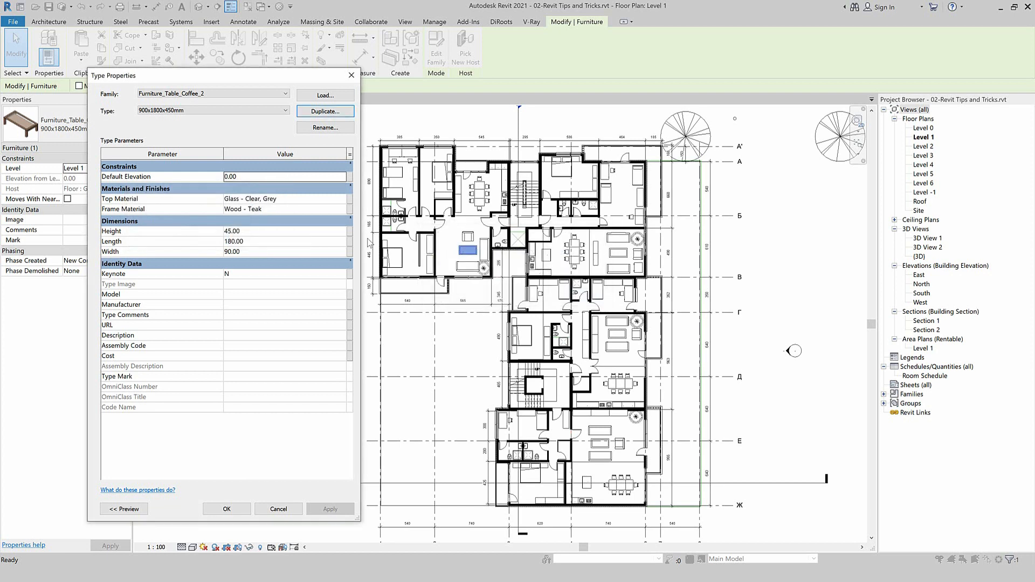
Duplicate the coffee table type under the name 900x2200x450mm
left_click(325, 111)
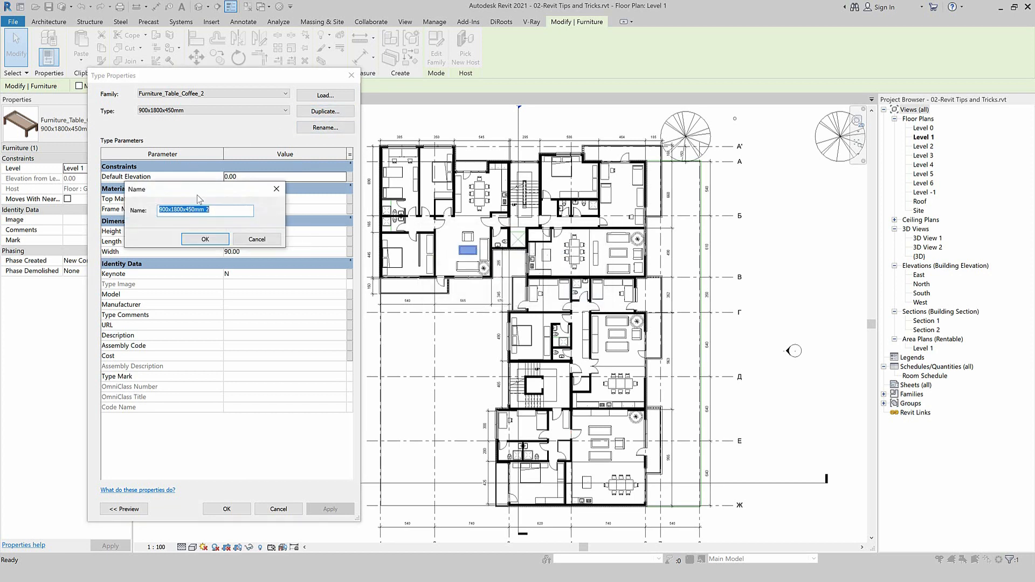
left_click(183, 211)
left_click_drag(183, 210, 173, 215)
type("2200")
left_click_drag(204, 210, 215, 211)
key("BackSpace")
left_click(205, 239)
Set the Length of the new coffee table type to 220 and apply it to the selected table
left_click_drag(243, 241, 225, 242)
type("220")
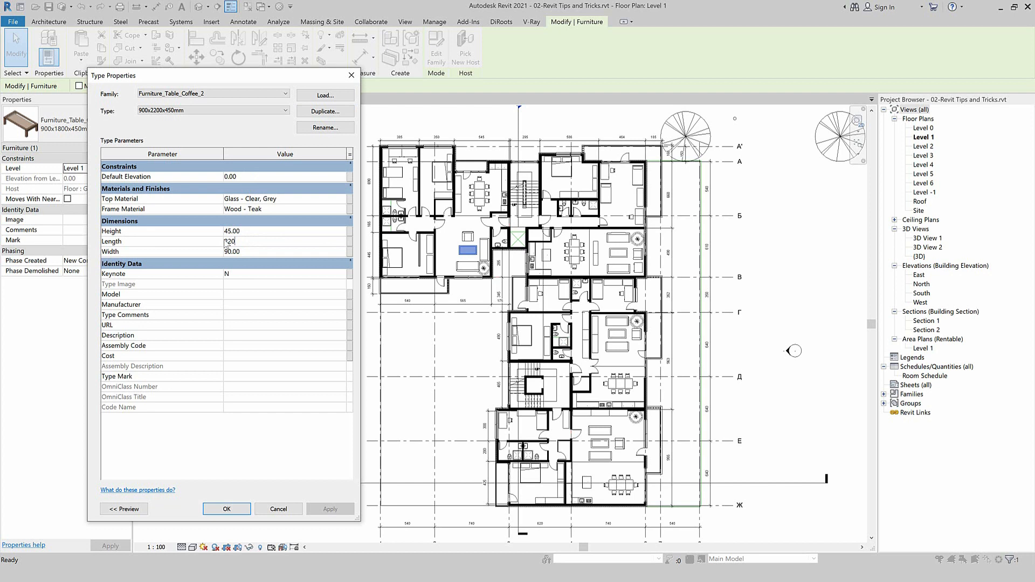
left_click(226, 509)
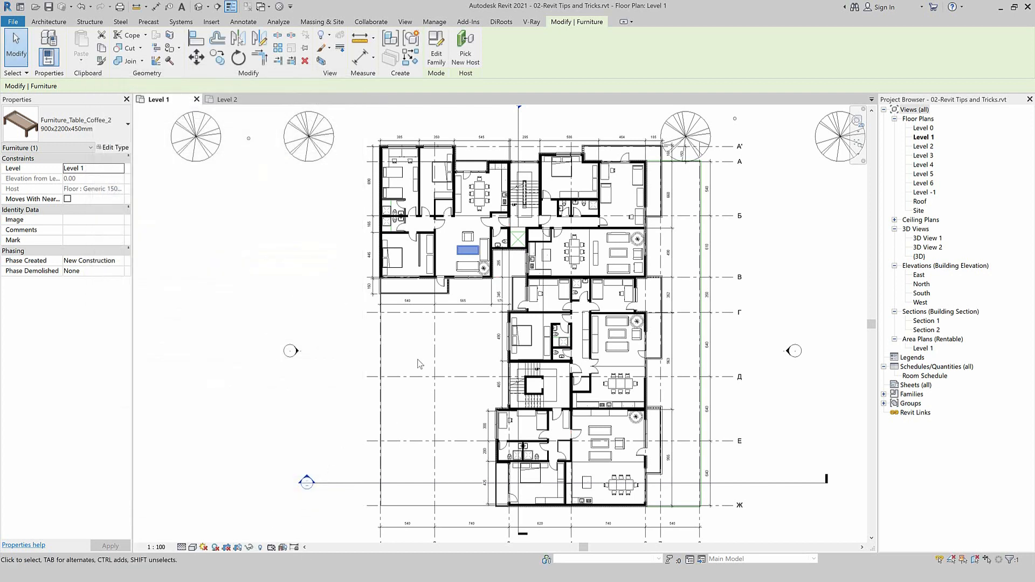
Select all 900x1800x450mm coffee tables visible in the view and browse the types available to replace them
left_click(465, 254)
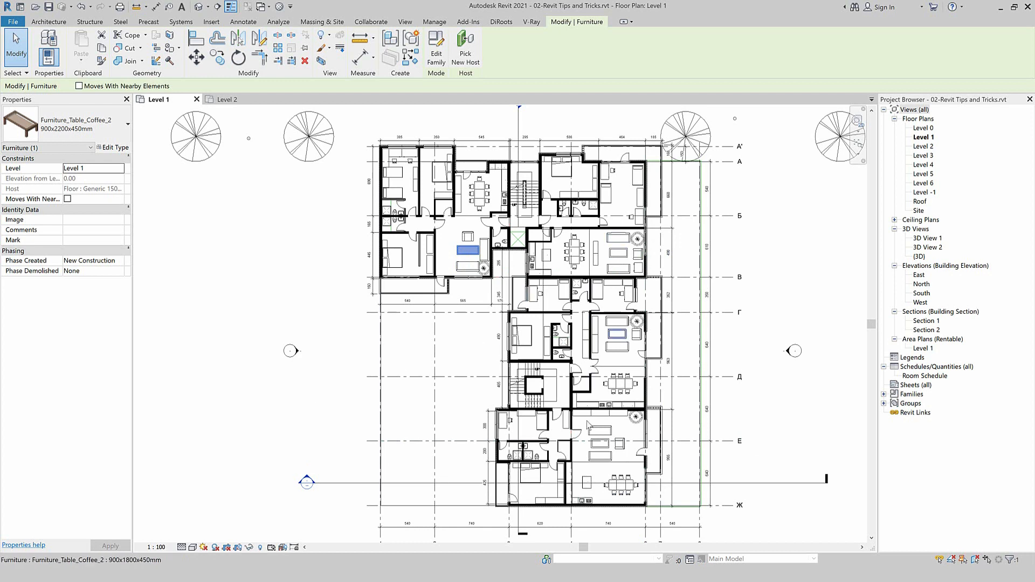
left_click(617, 253)
right_click(619, 255)
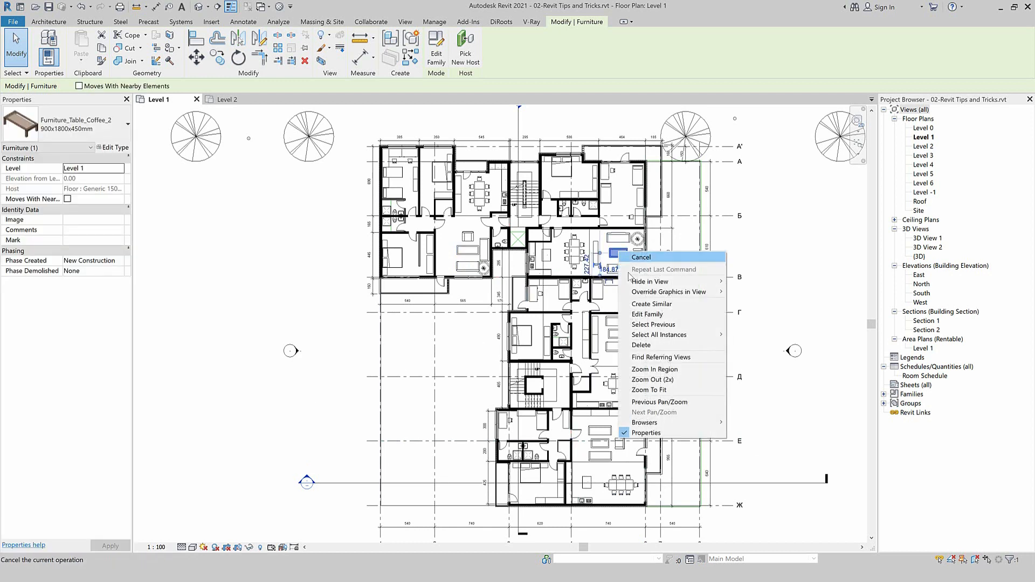
mouse_move(659, 338)
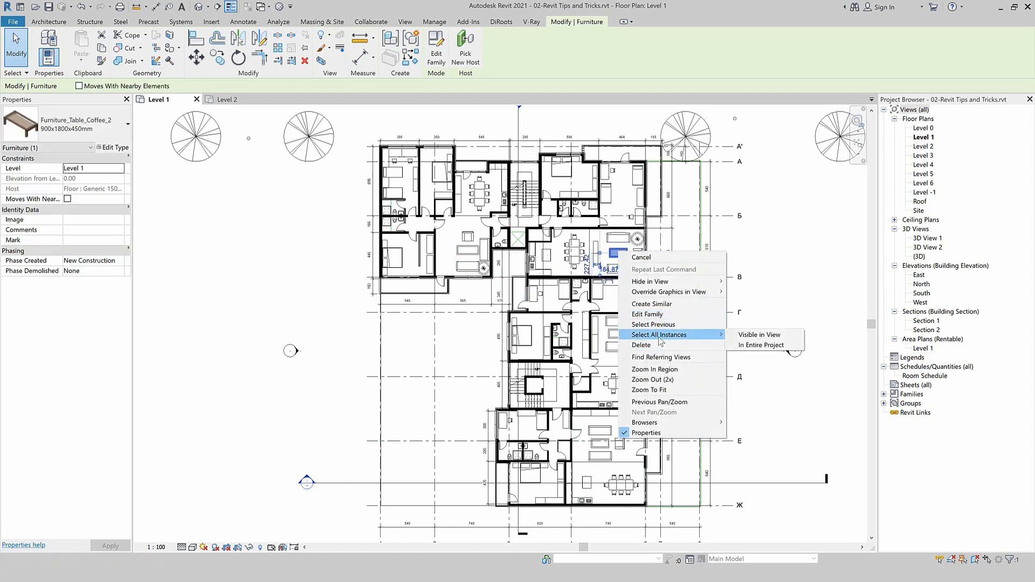
left_click(759, 335)
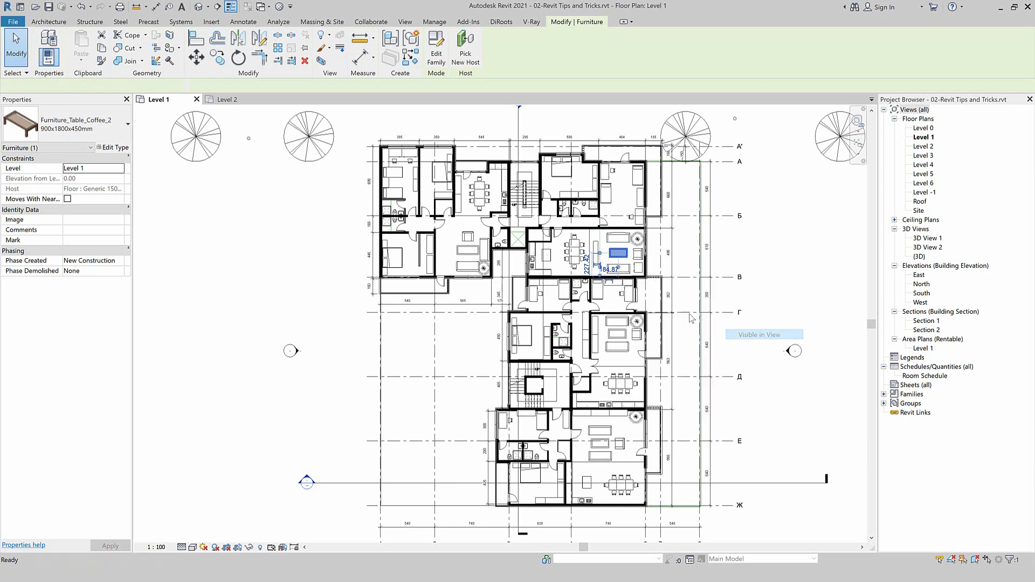
left_click(126, 123)
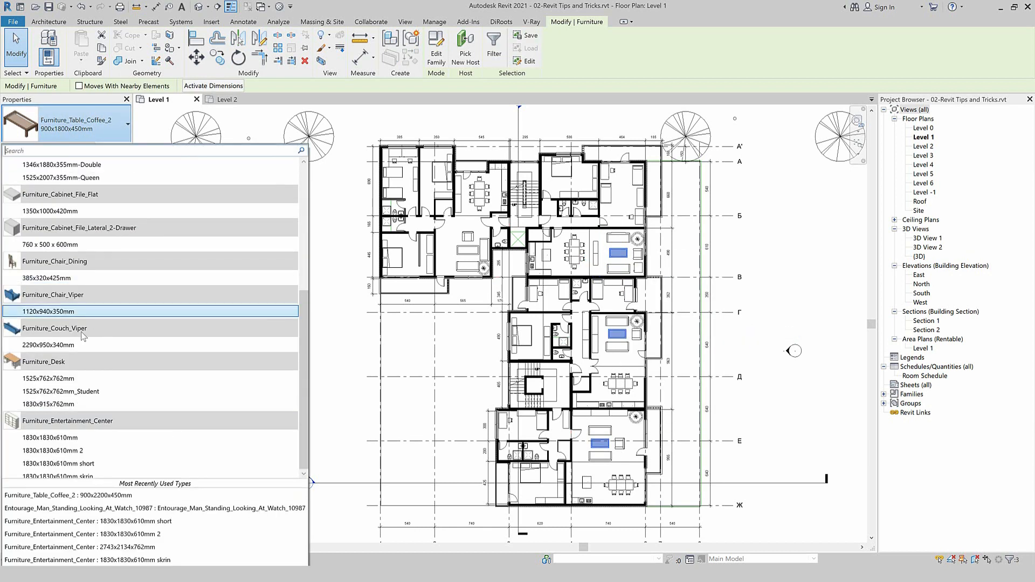
scroll(83, 248, "up", 3)
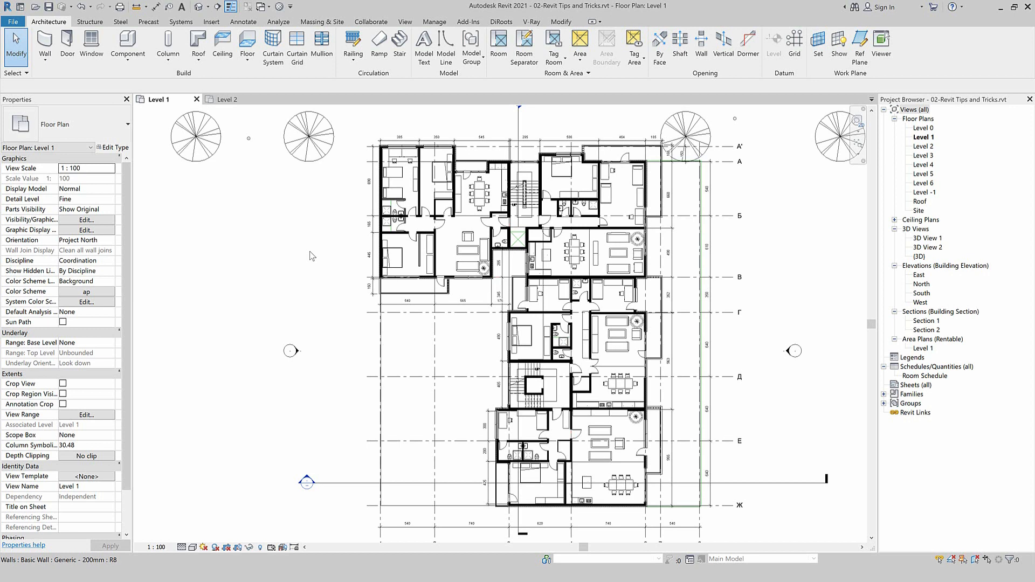
Open the project's link manager and check the Revit and CAD Formats lists for linked files
left_click(434, 21)
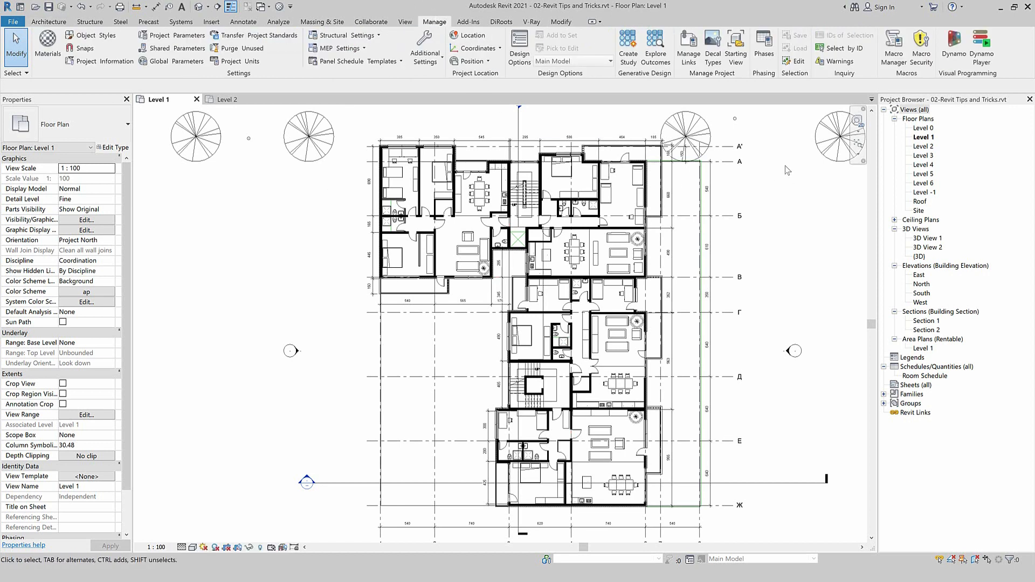
left_click(689, 54)
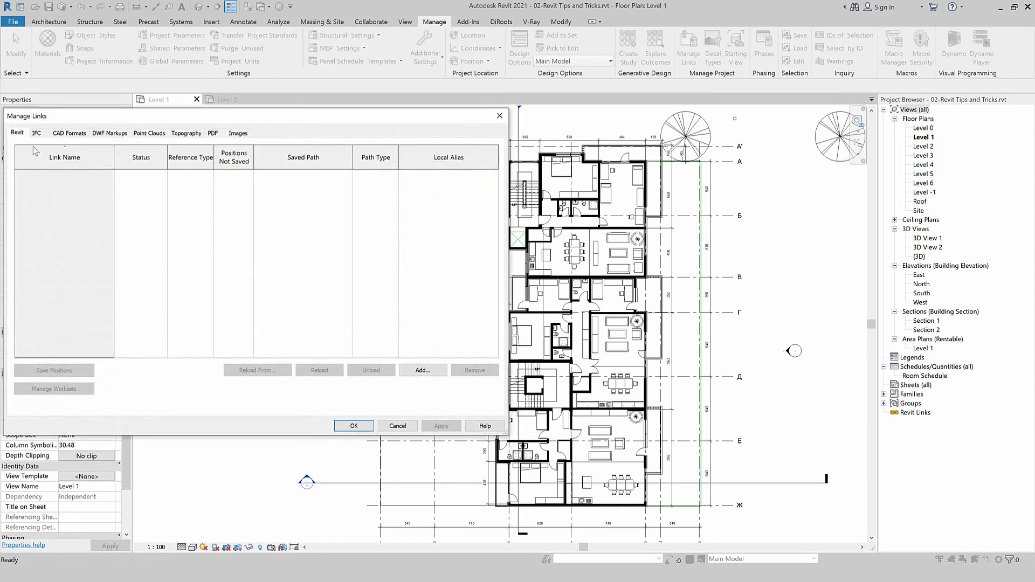
left_click(68, 133)
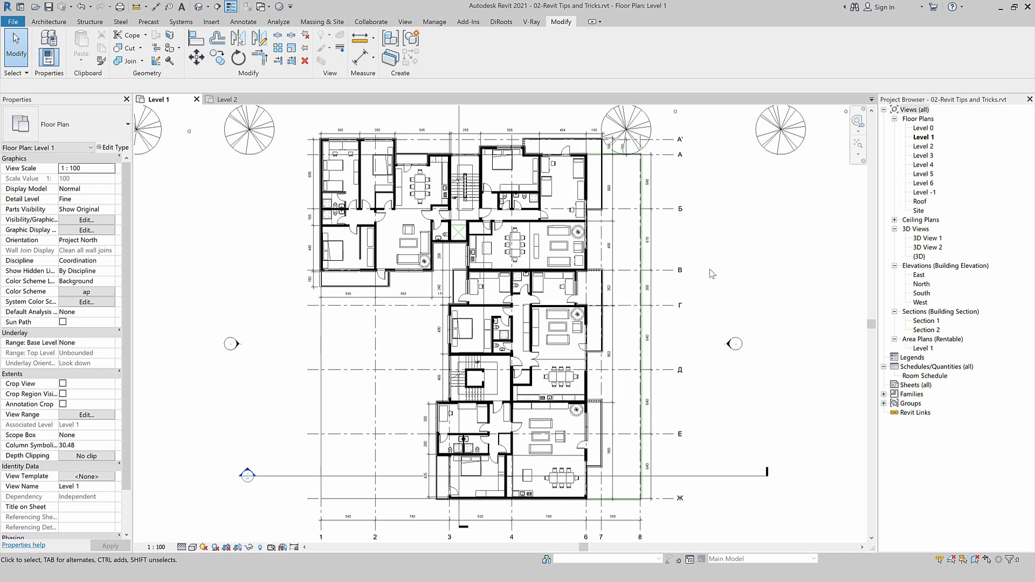
Open the living room furniture group between grids Г and Д and the staircase for editing in turn, finishing each without edits
double_click(560, 346)
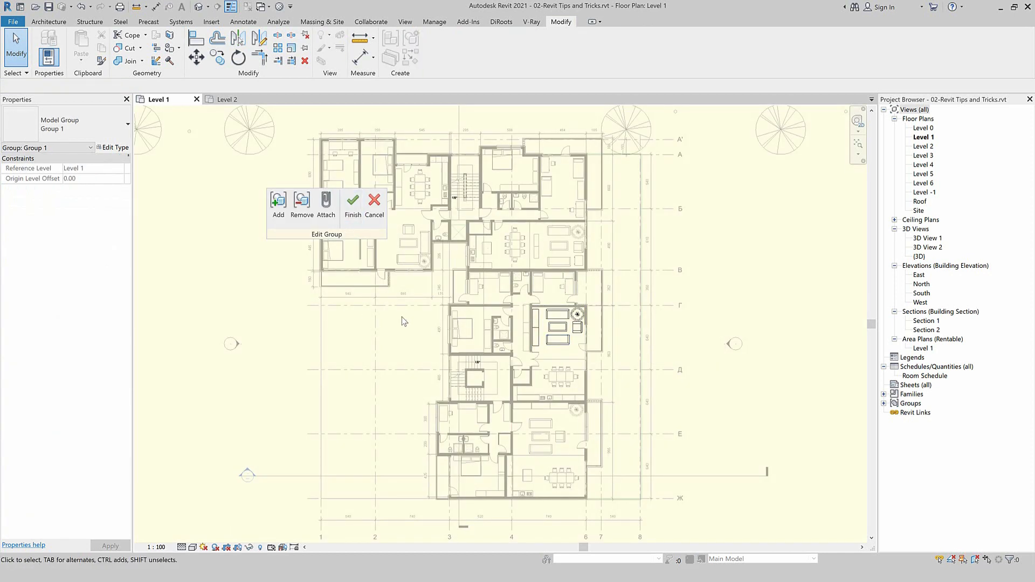
left_click(353, 204)
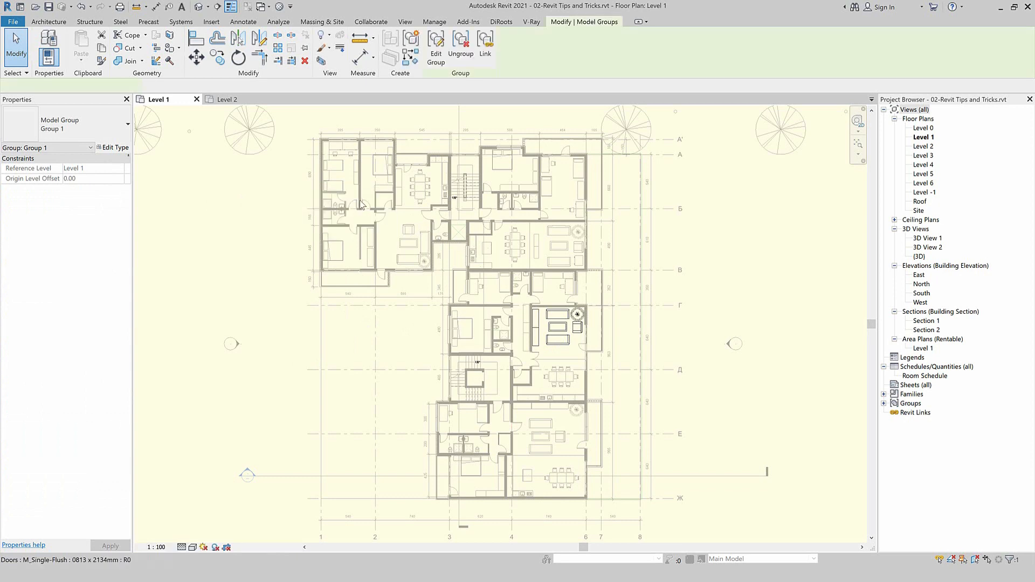
double_click(473, 401)
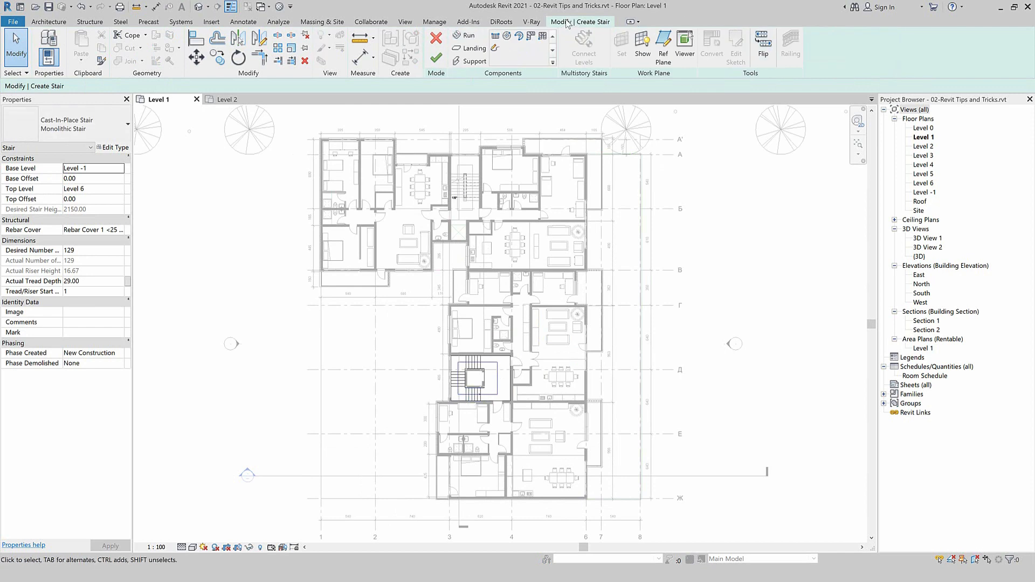
left_click(436, 57)
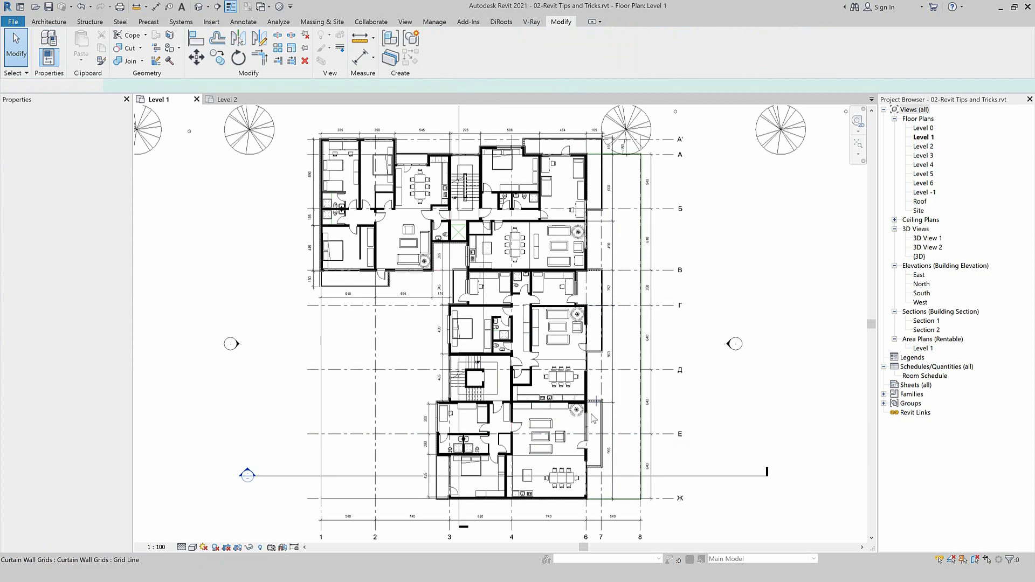
Open the Level 1 floor's boundary sketch for editing and finish it without attaching the walls
scroll(596, 405, "up", 5)
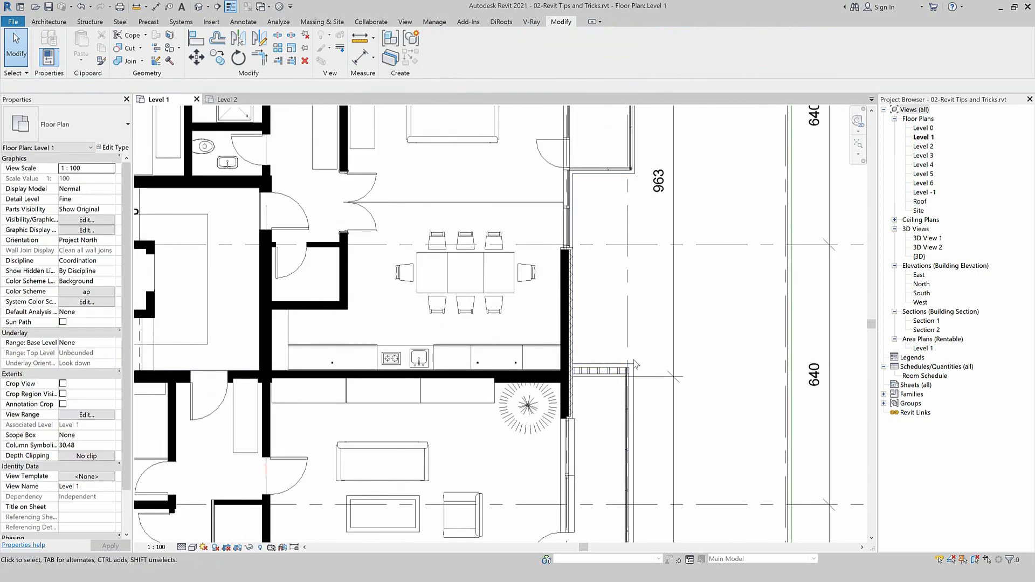
left_click(635, 367)
scroll(635, 366, "down", 5)
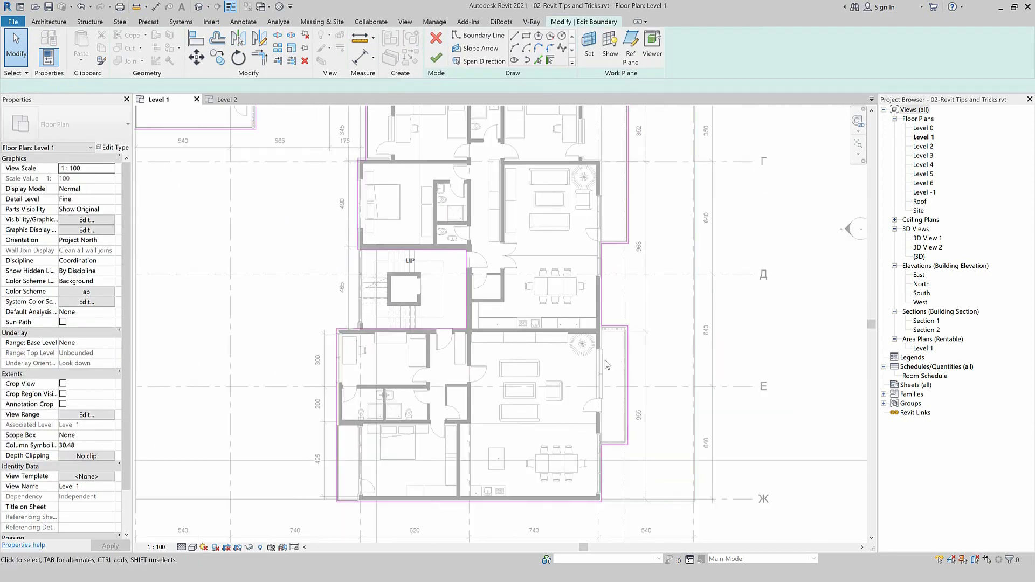
left_click(441, 49)
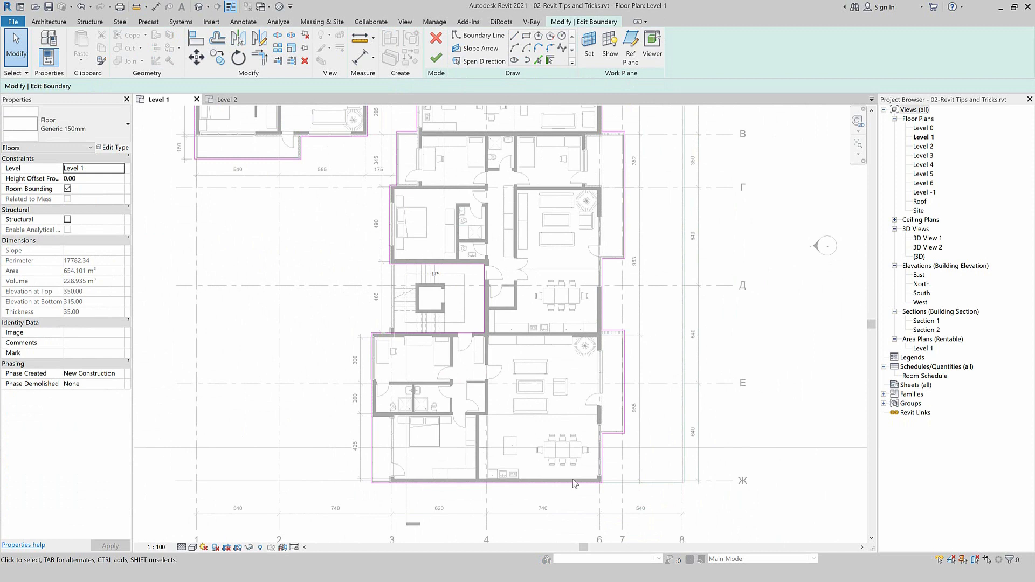
left_click(436, 58)
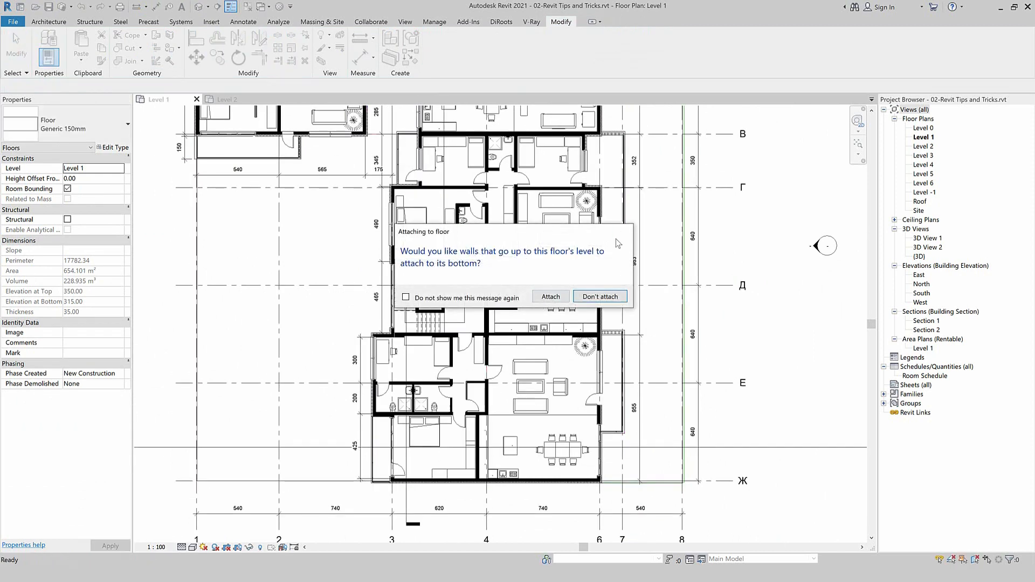
left_click(624, 231)
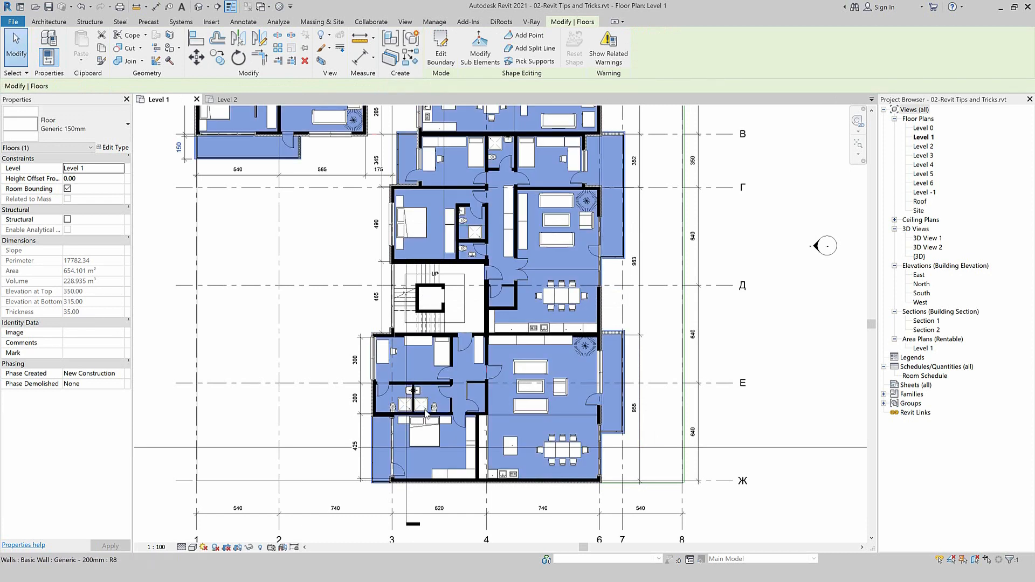
Open the family of the bed in the lower-left bedroom for editing and close it without saving
left_click(441, 362)
double_click(440, 361)
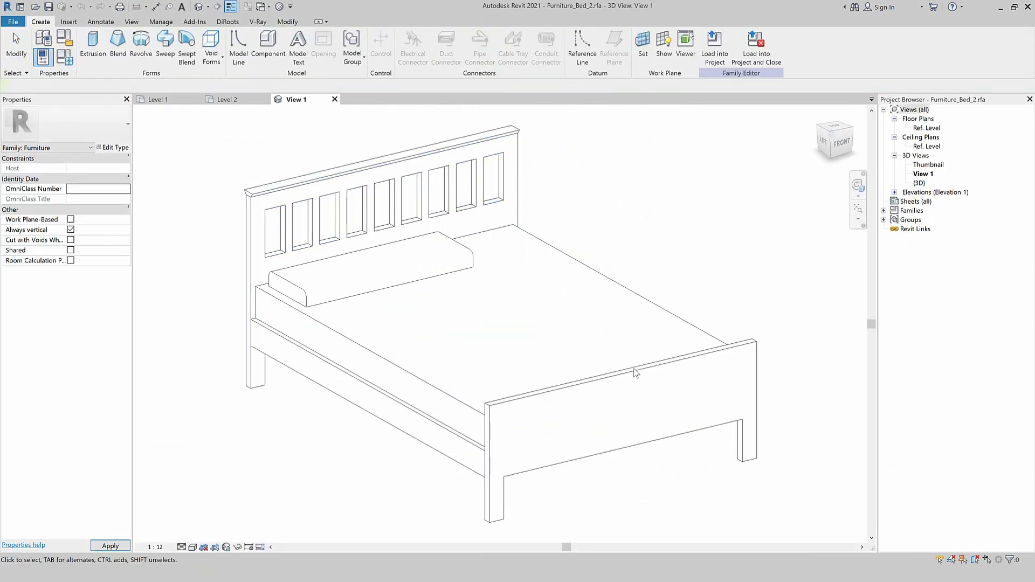
left_click(335, 100)
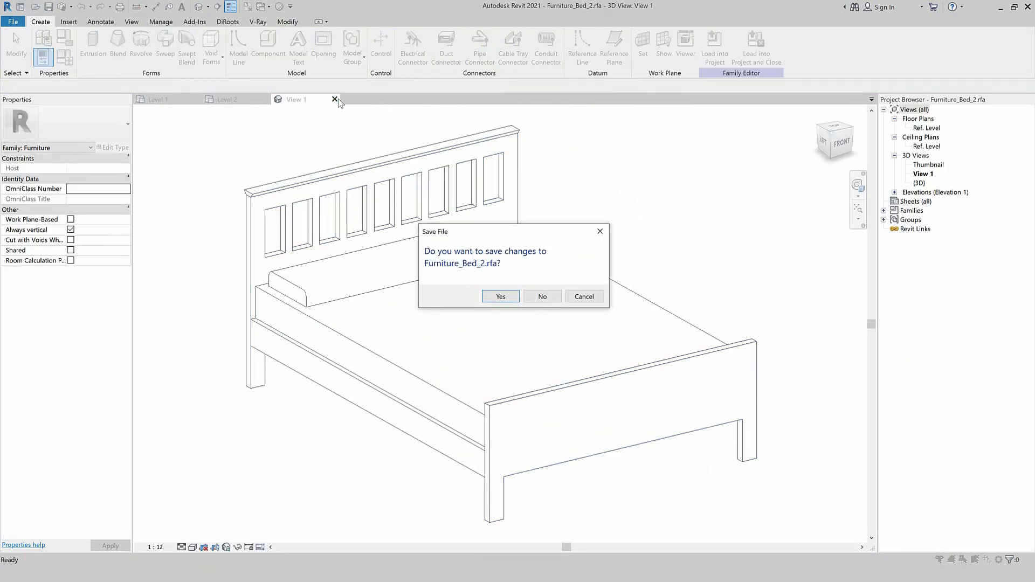
left_click(543, 297)
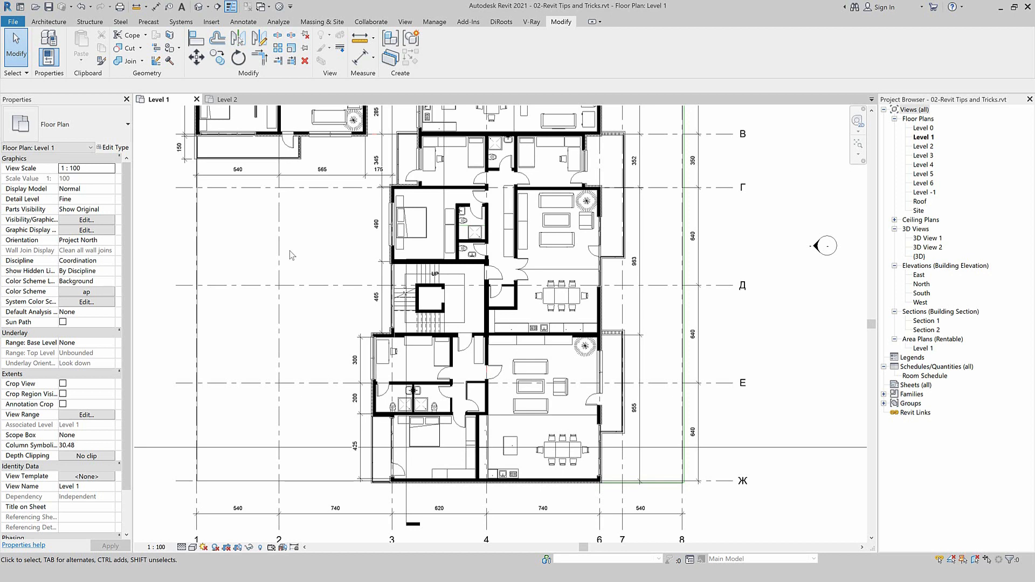
Open the double-click behavior settings in the user interface options and review the actions offered for Groups
left_click(13, 21)
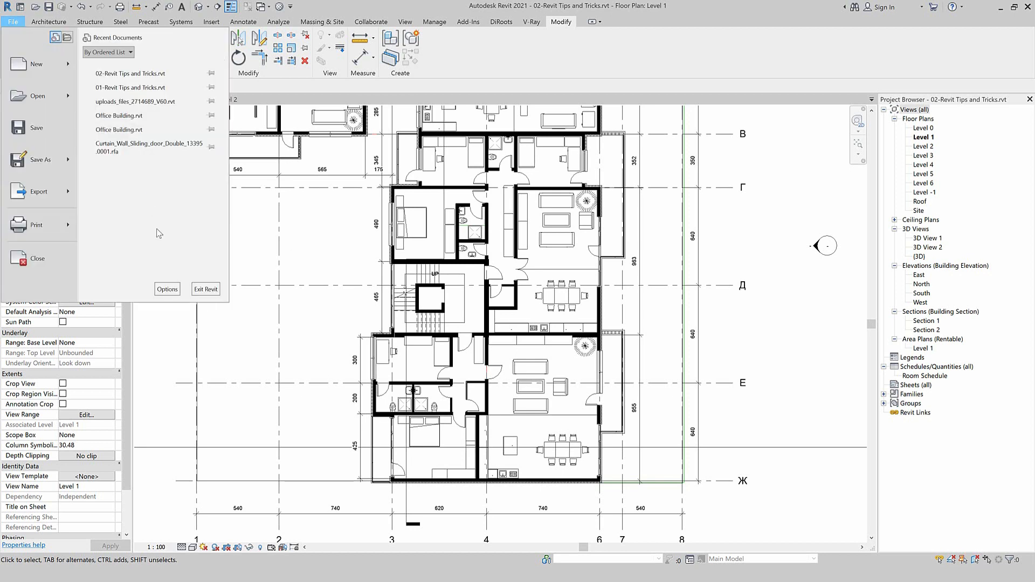
left_click(167, 289)
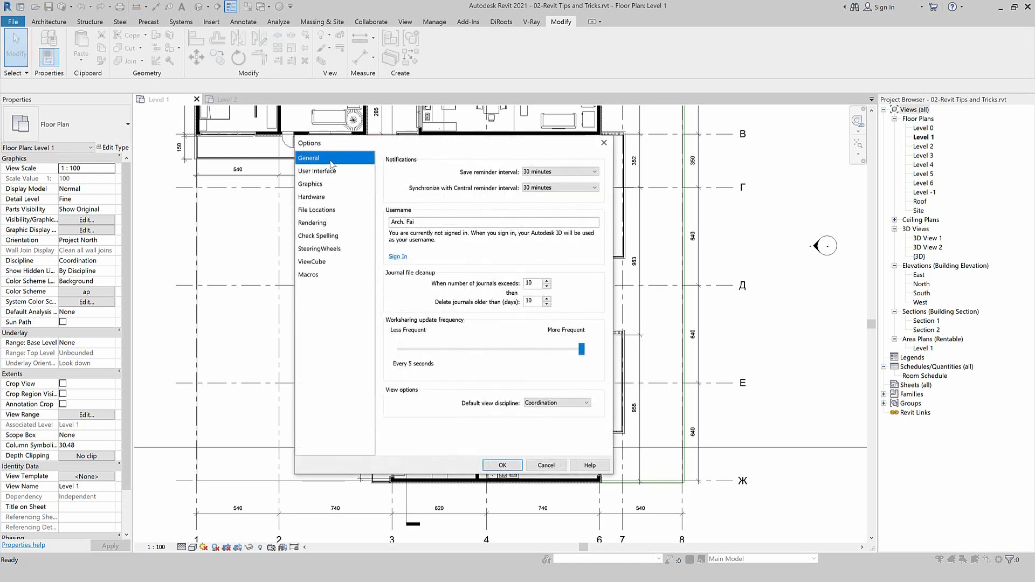
left_click(323, 171)
left_click_drag(411, 142, 322, 122)
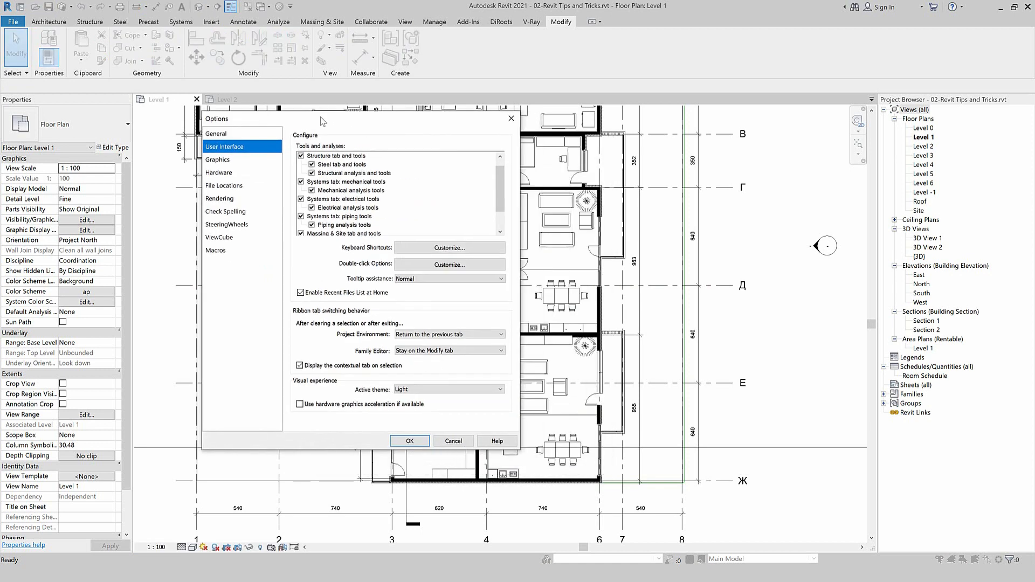
left_click(408, 269)
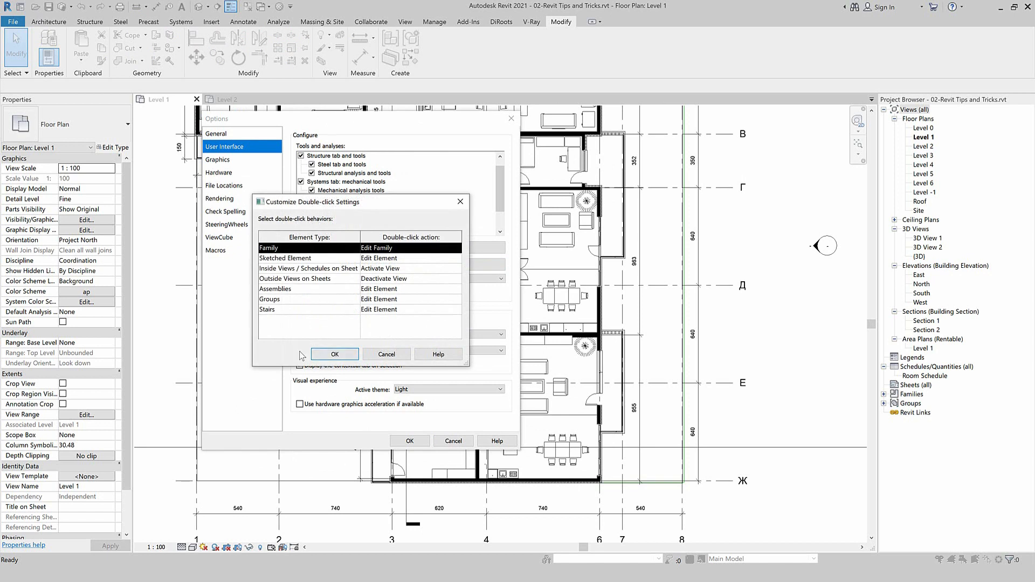
left_click(443, 300)
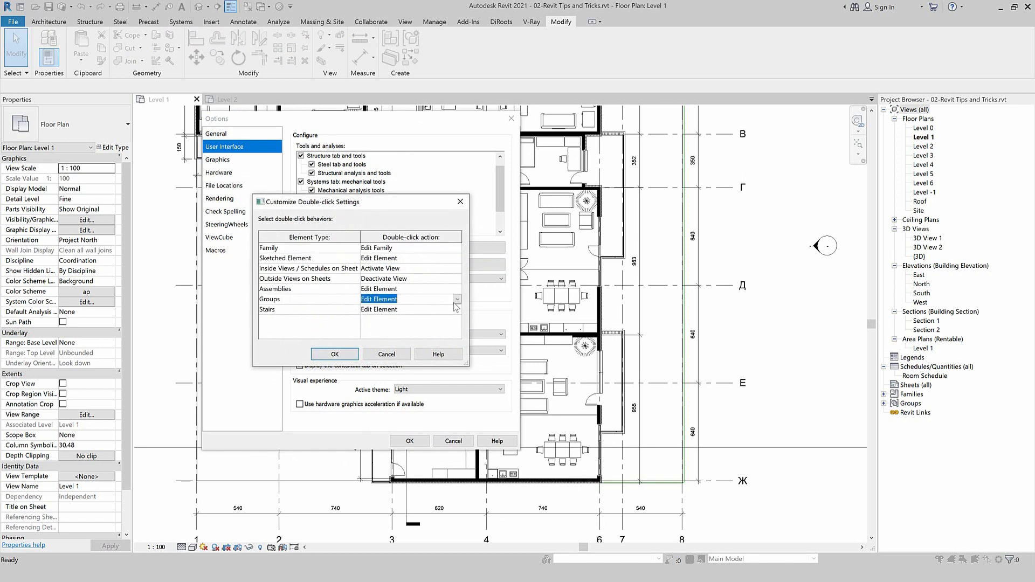
left_click(457, 300)
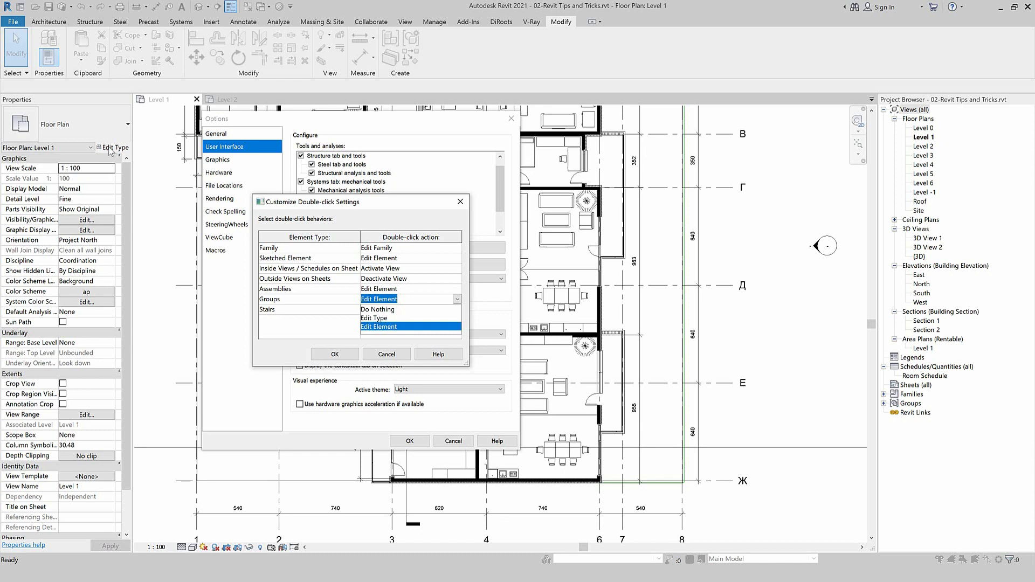
left_click(312, 323)
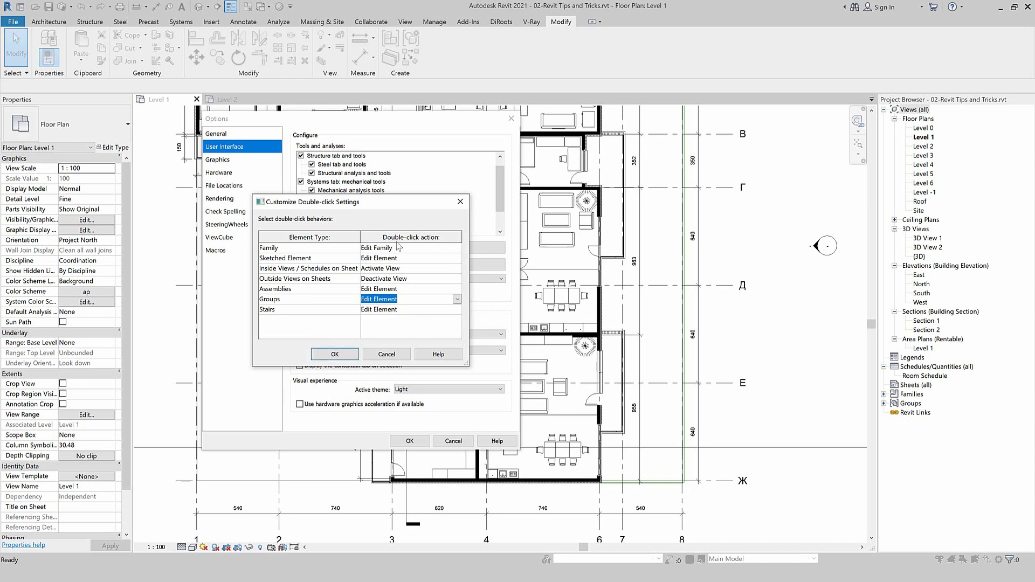
Set the Family double-click action to Edit Type, save the options and try it on the coffee table in the lower-right living room
left_click(457, 249)
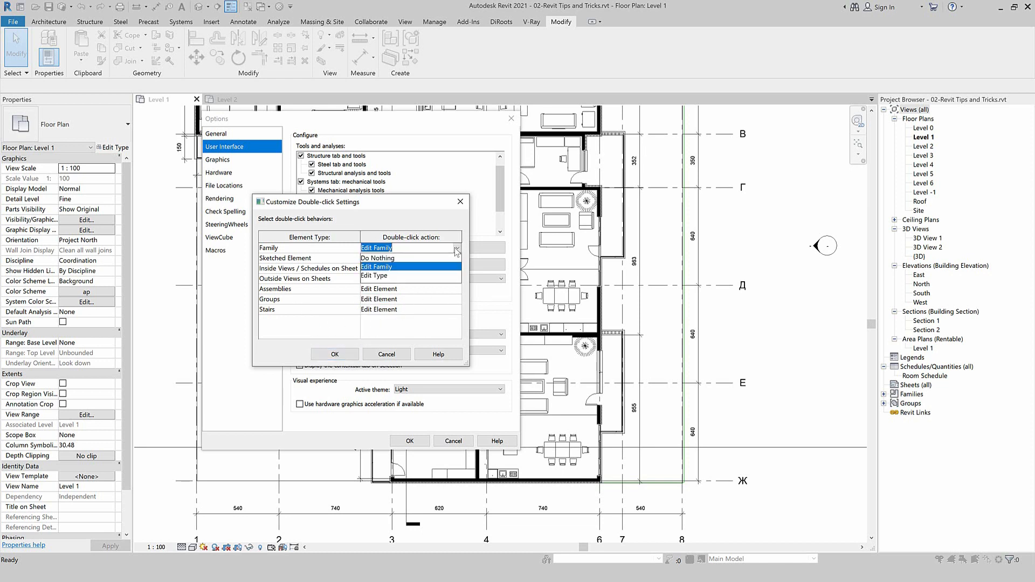
left_click(374, 276)
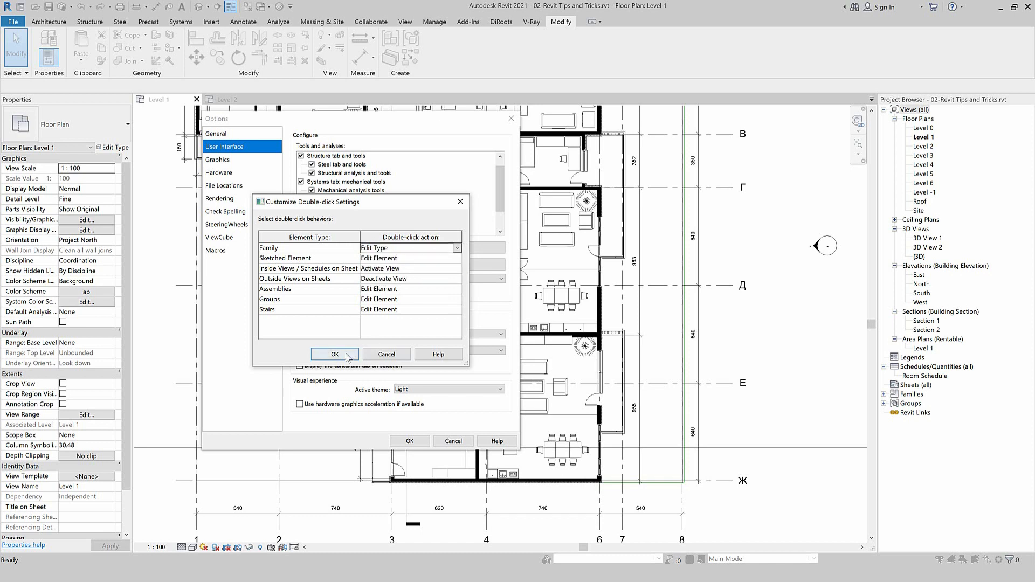
left_click(347, 356)
left_click(419, 445)
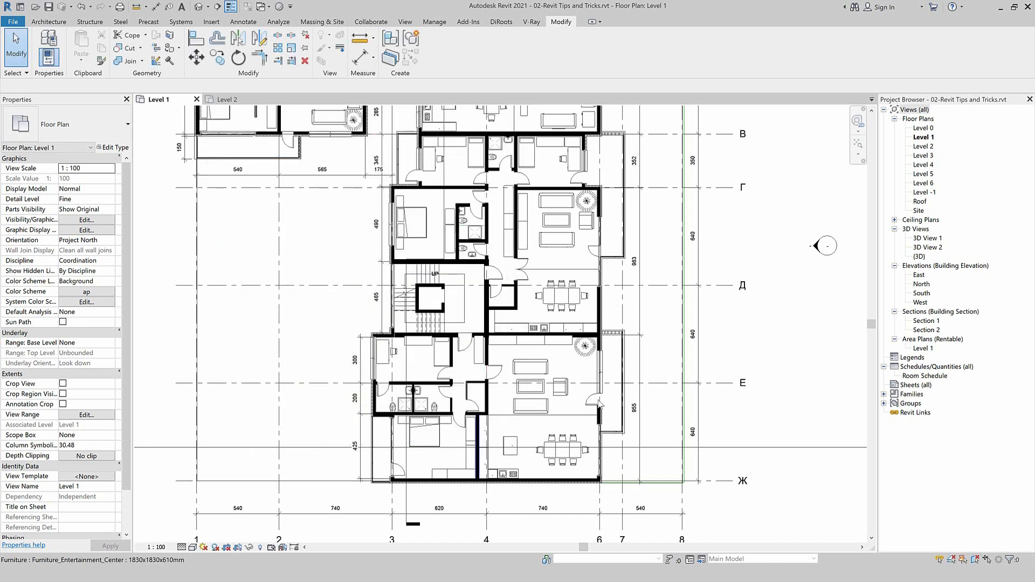
double_click(541, 392)
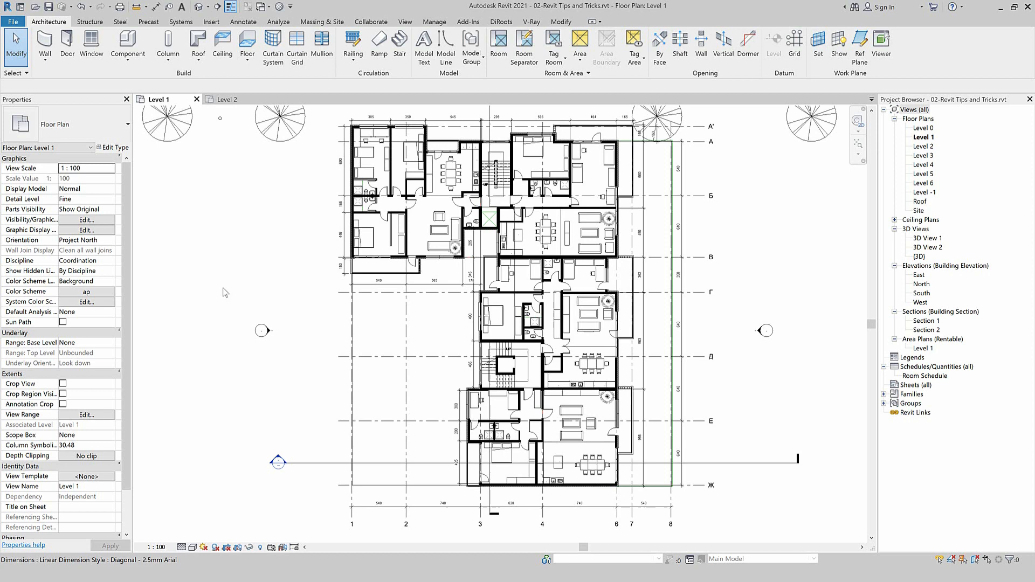
Open the keyboard shortcut settings in the user interface options, browse the command assignments and leave without assigning new keys
left_click(15, 23)
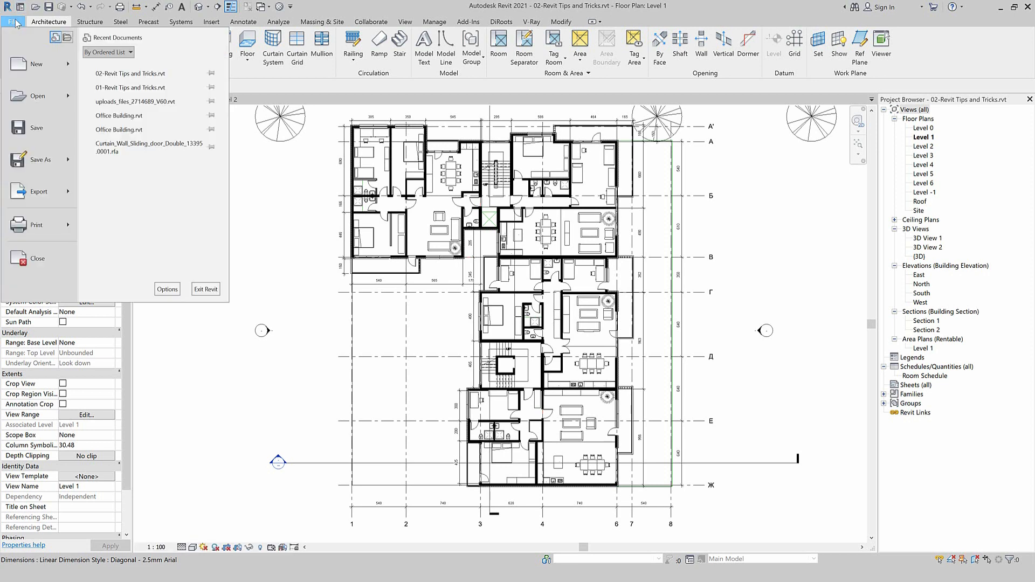
left_click(167, 289)
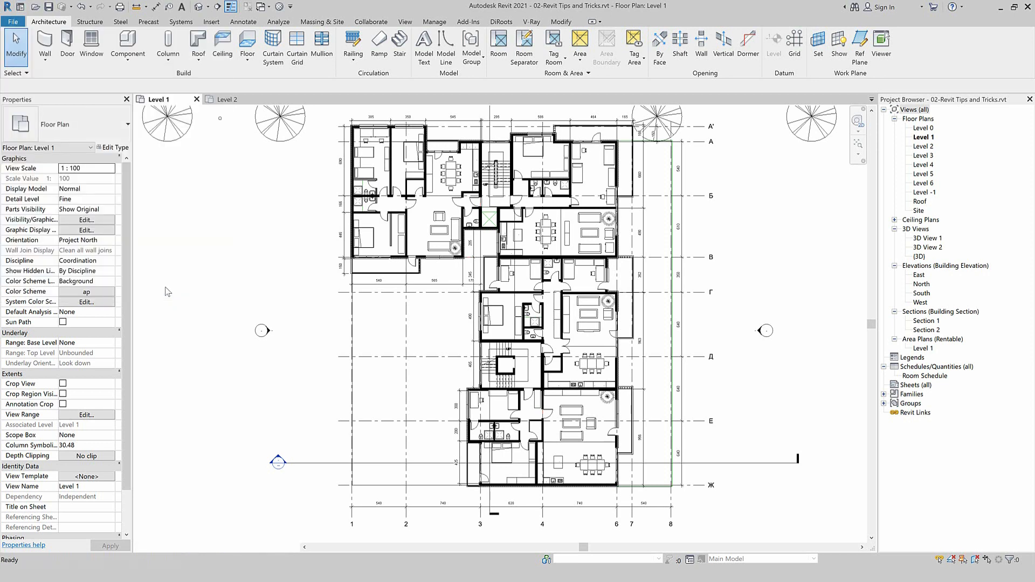
left_click(231, 148)
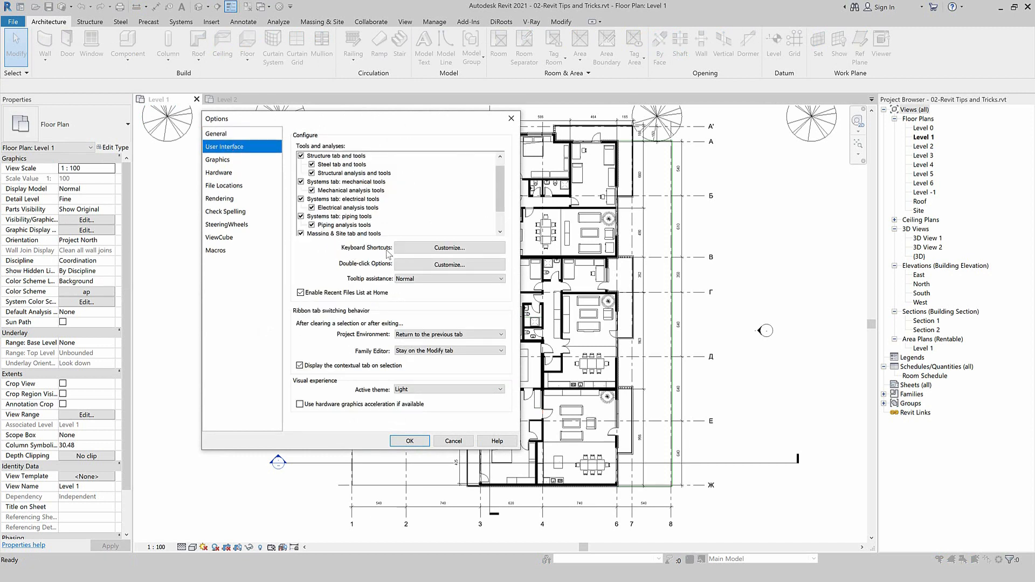
left_click(404, 249)
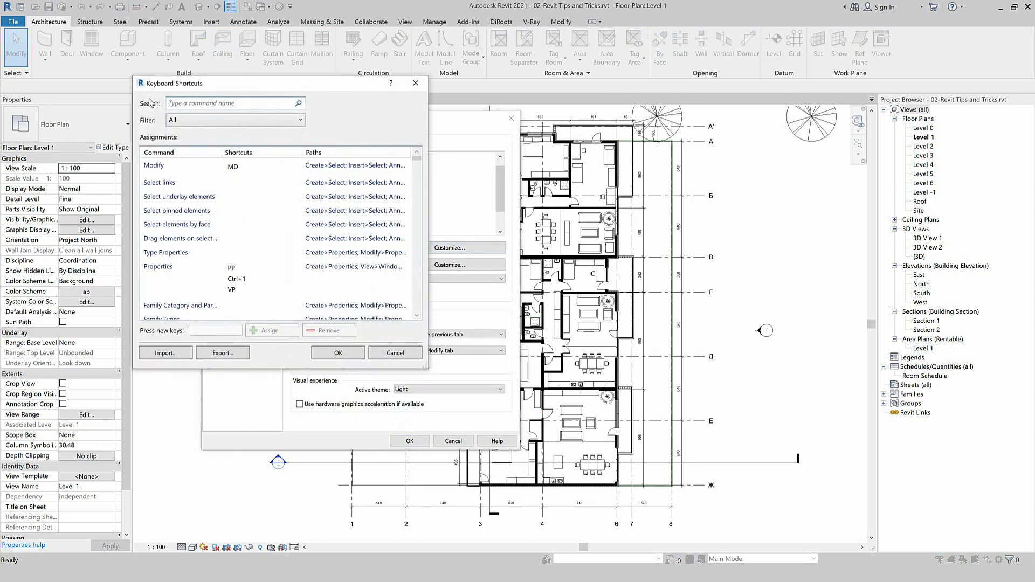
left_click(218, 116)
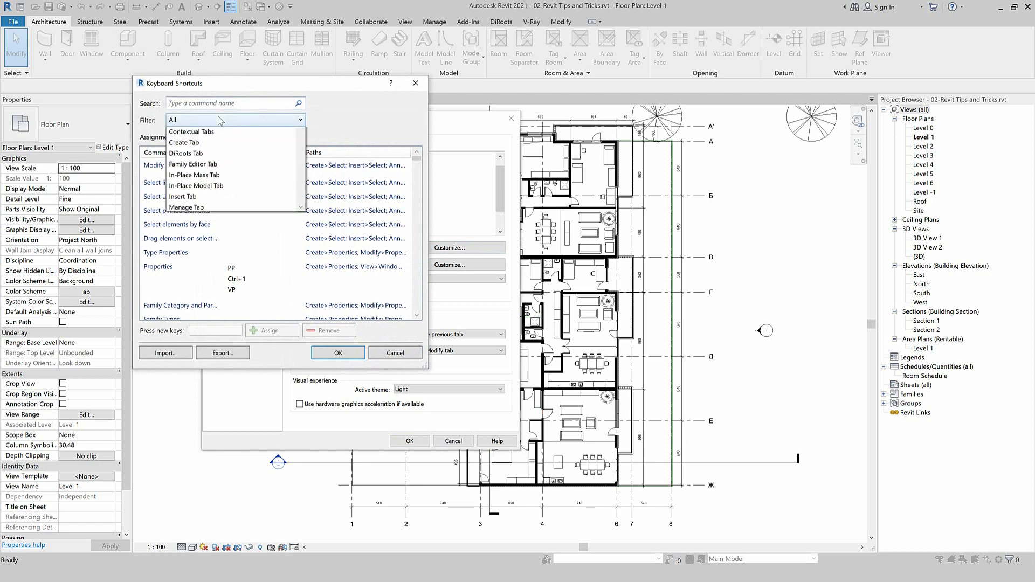
left_click(221, 124)
left_click_drag(418, 163, 416, 219)
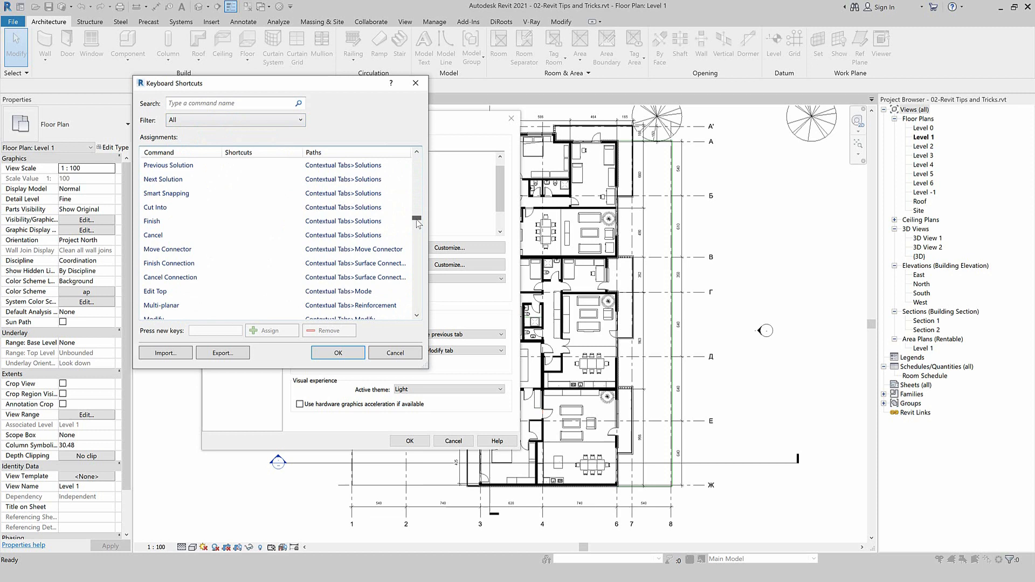
left_click(237, 242)
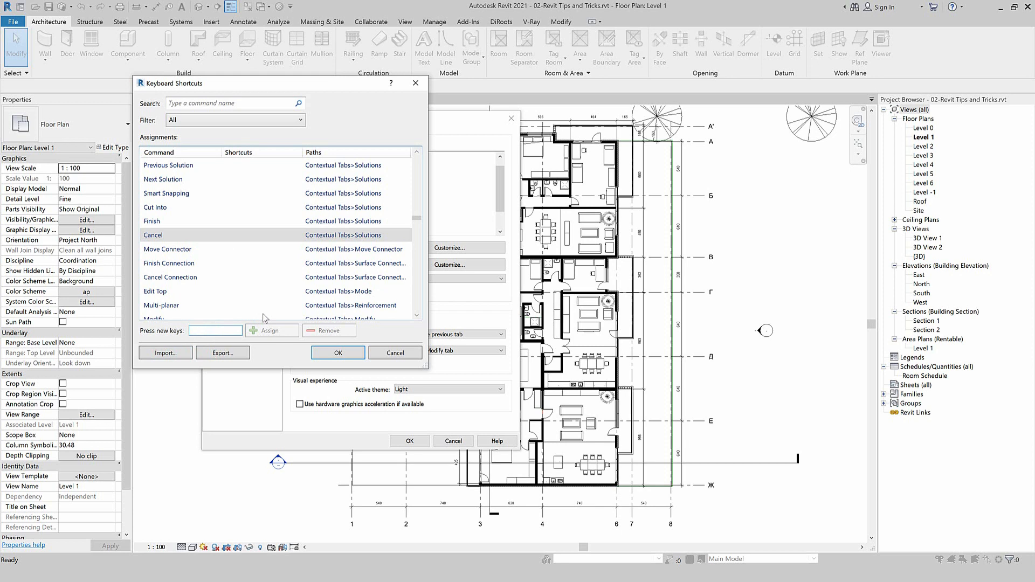
left_click(394, 353)
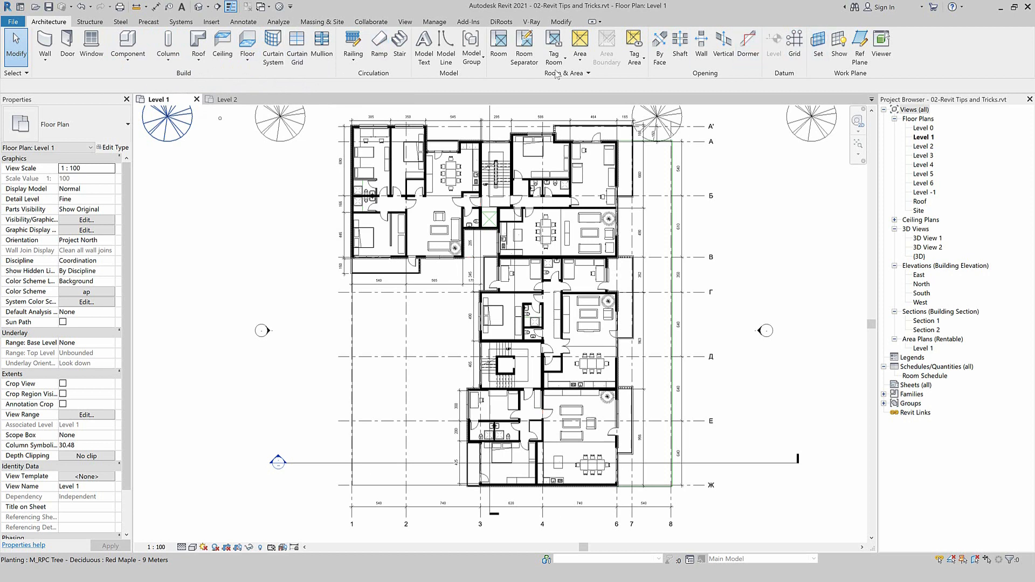
Start placing a component, open family loading and review the English and English-Imperial libraries in the RVT 2021 Libraries folder
left_click(123, 66)
left_click(136, 78)
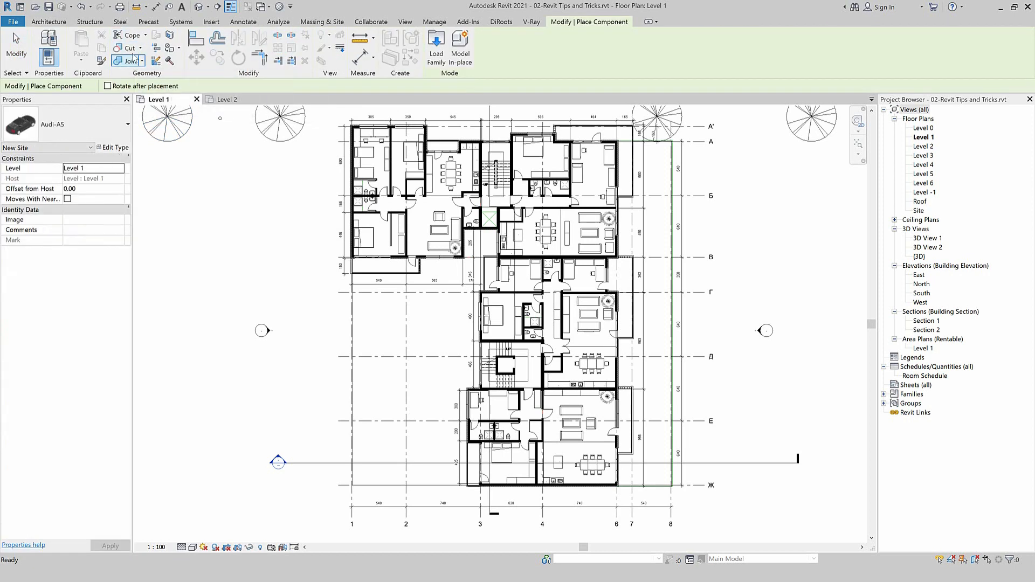
left_click(436, 49)
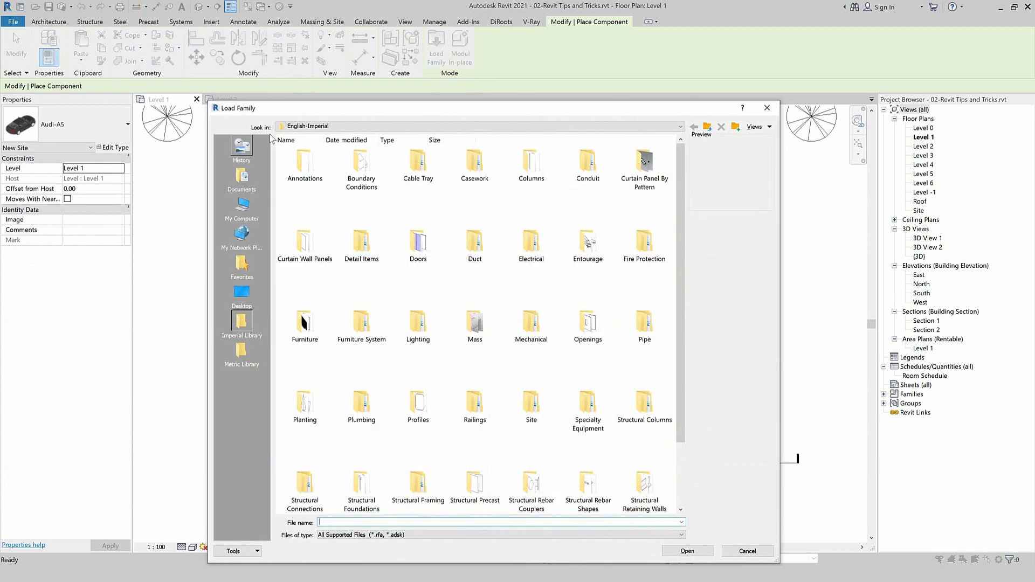
left_click(480, 127)
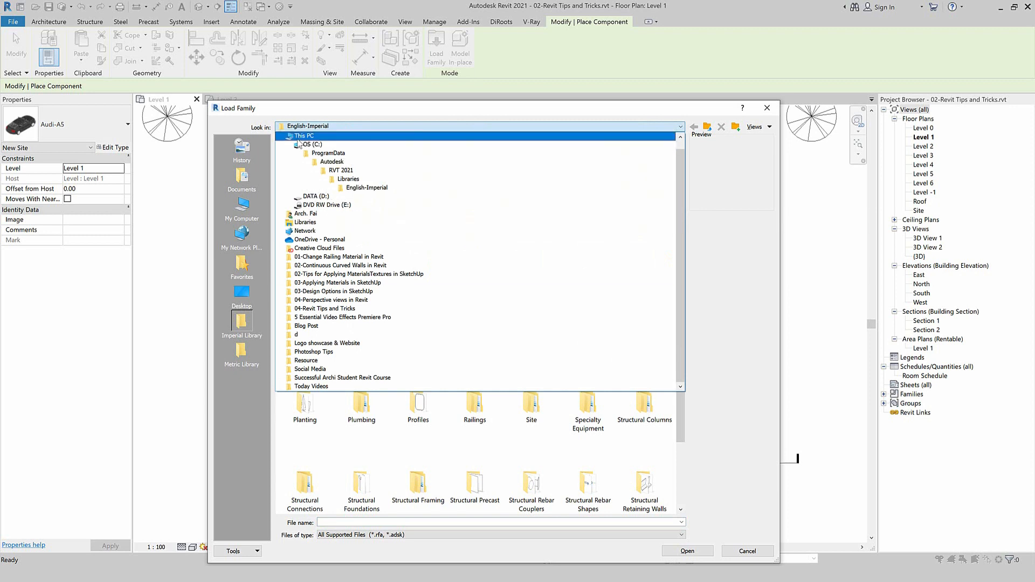
left_click(359, 181)
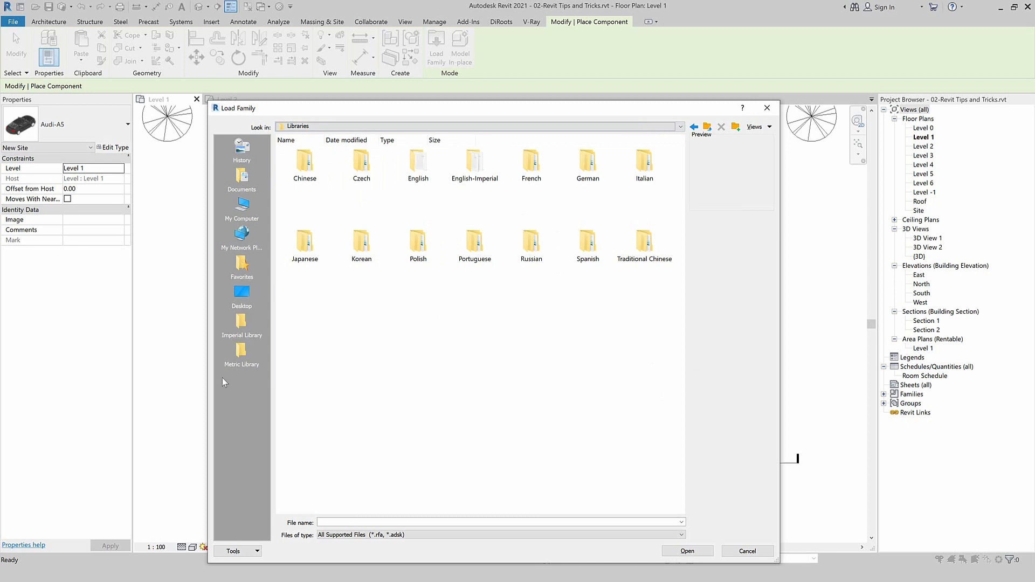
left_click_drag(433, 178, 416, 164)
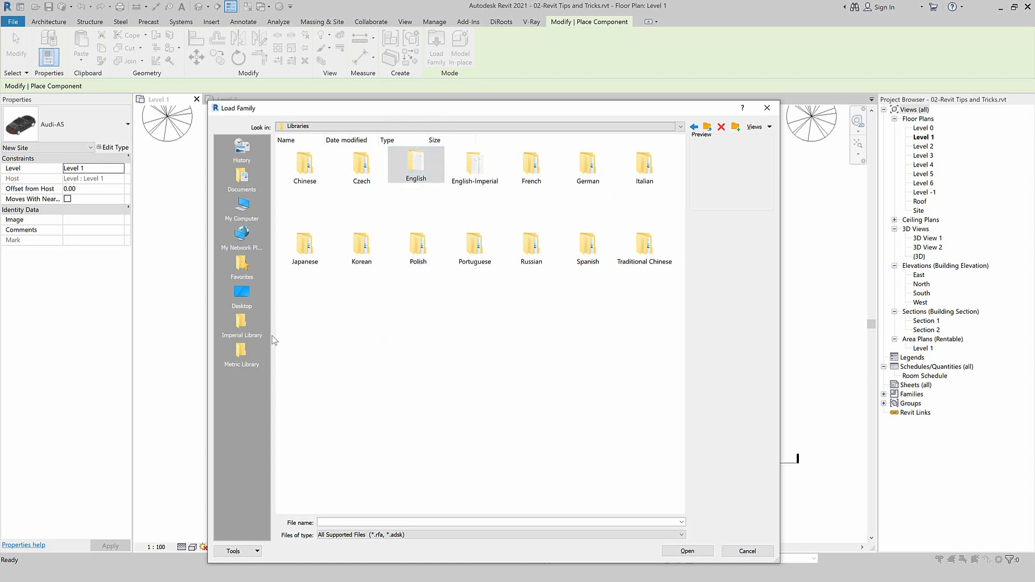
mouse_move(479, 169)
left_mouse_down()
mouse_move(294, 396)
mouse_move(242, 426)
mouse_move(470, 178)
left_mouse_up()
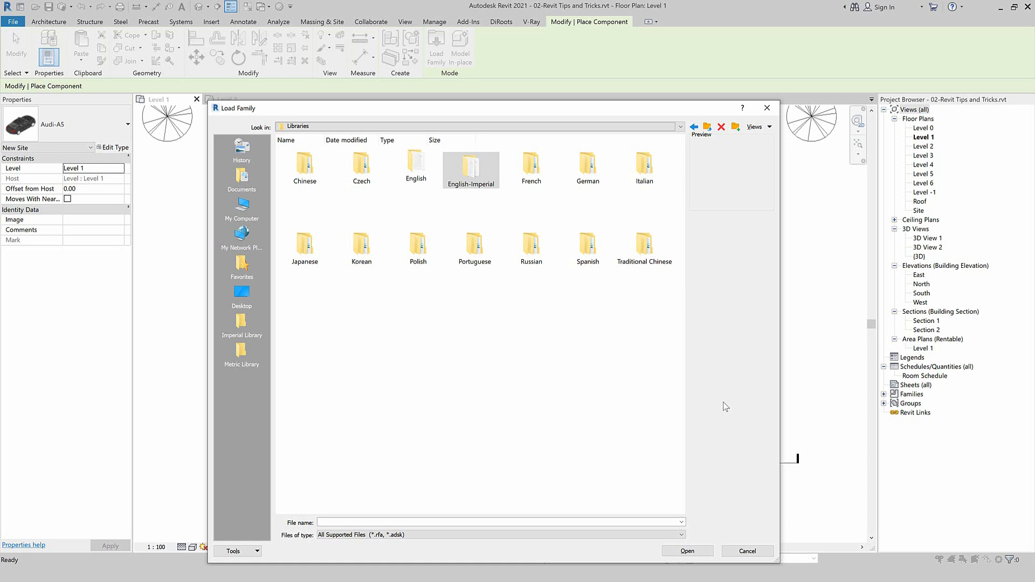
left_click(684, 549)
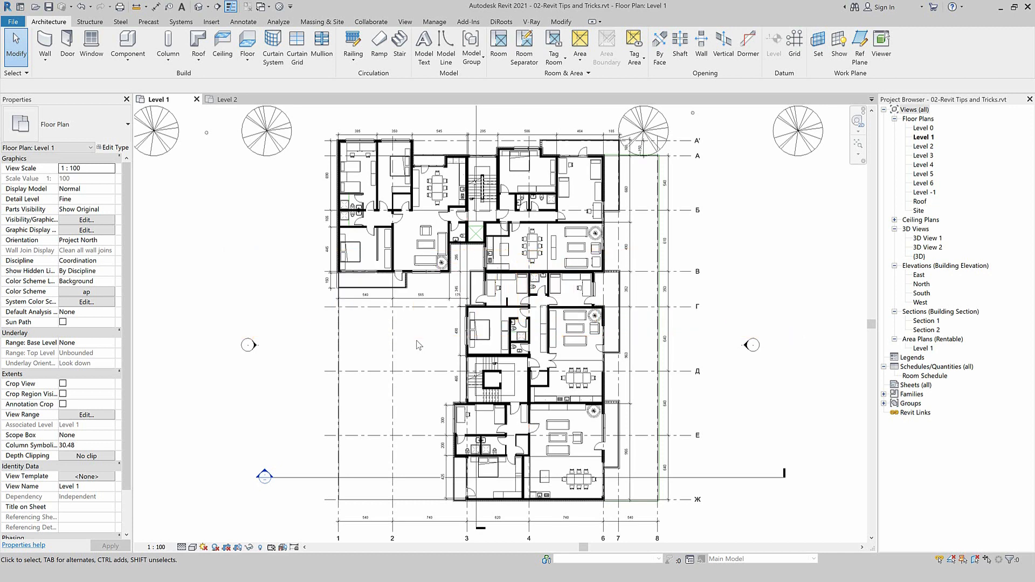
Try snapping a new wall to the midpoint of the central bedroom's upper wall, consult the object snap shortcut chart and cancel the wall
scroll(477, 305, "up", 5)
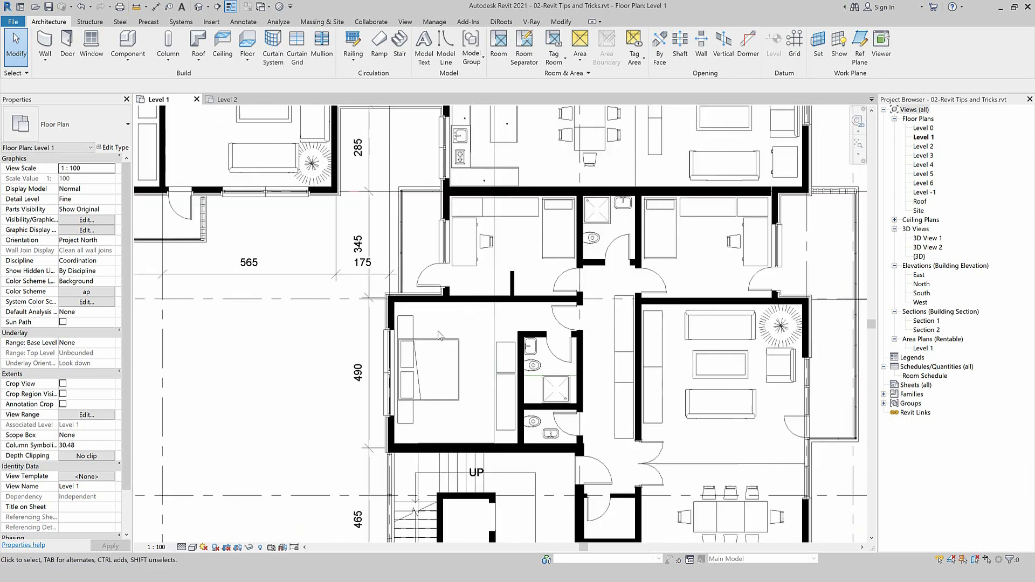
key("w")
key("a")
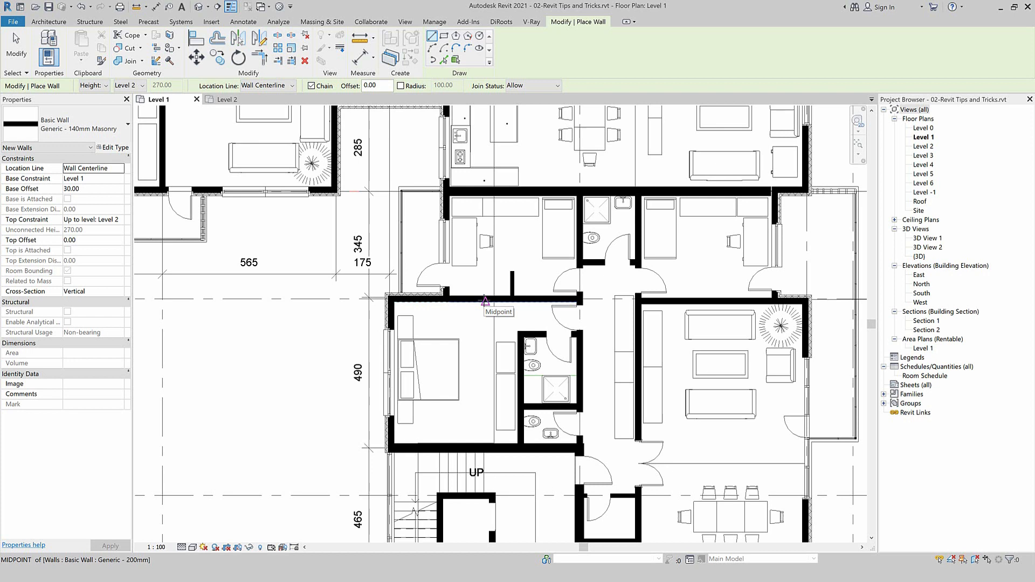
left_click(485, 300)
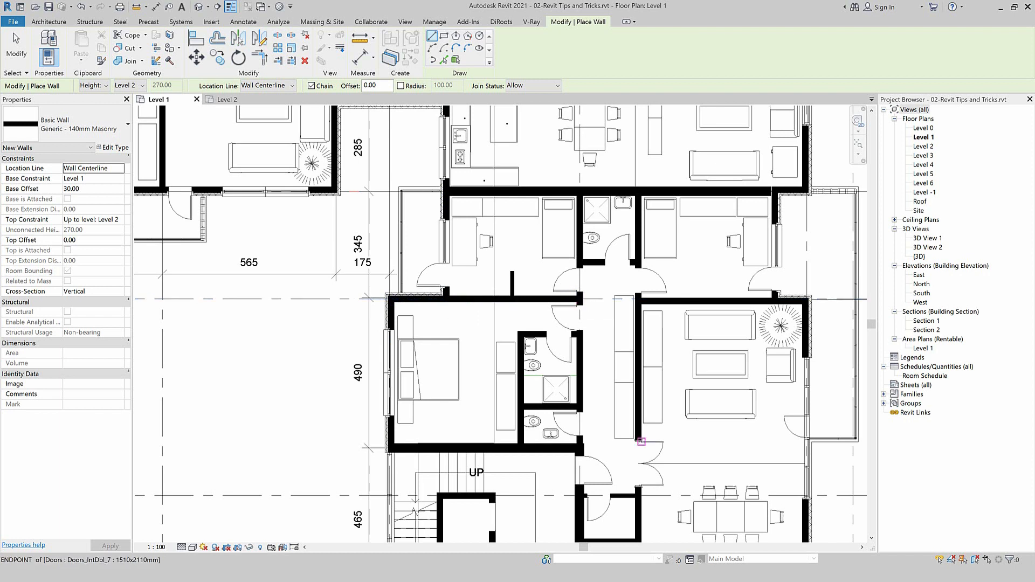
key("alt+Tab")
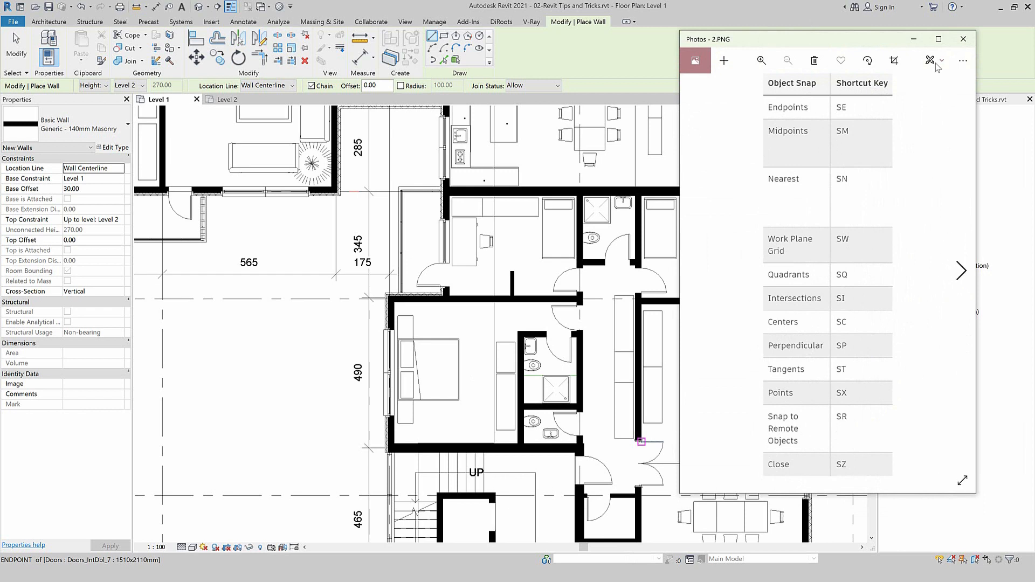
left_click(963, 39)
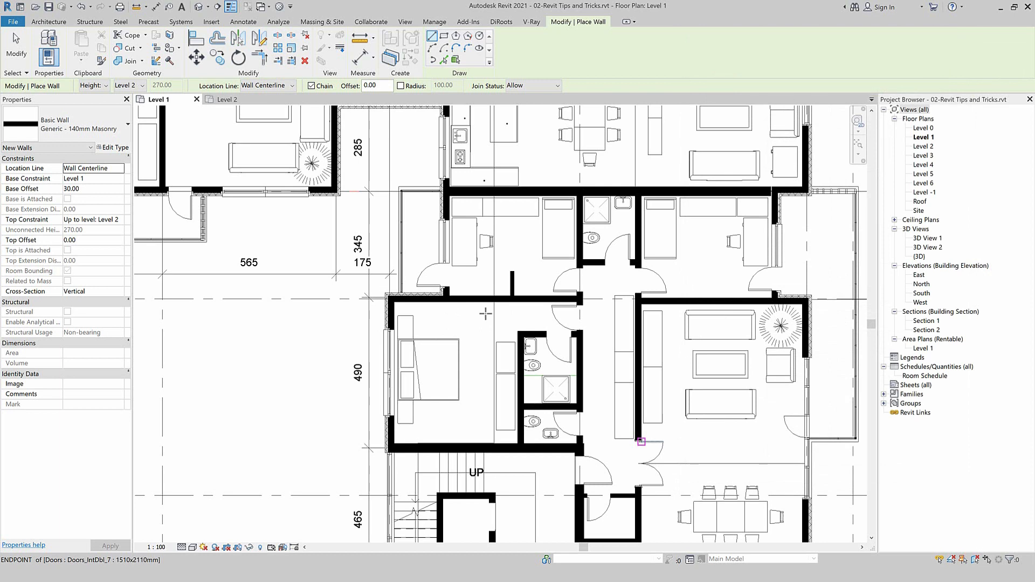
right_click(485, 314)
left_click(481, 317)
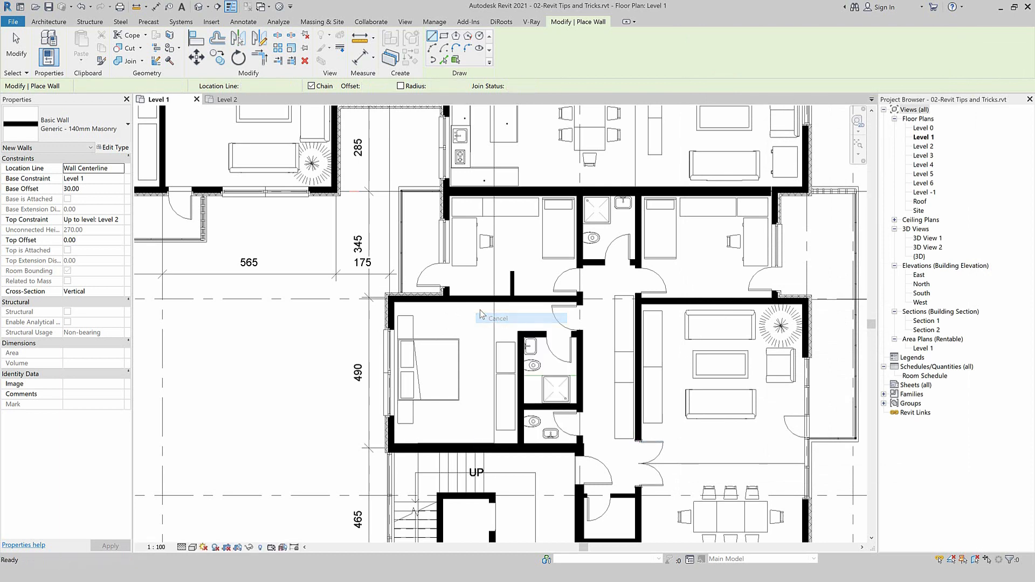
Start the Model Line command and bring up the Snap Overrides choices over the bedroom's upper wall
key("l")
key("i")
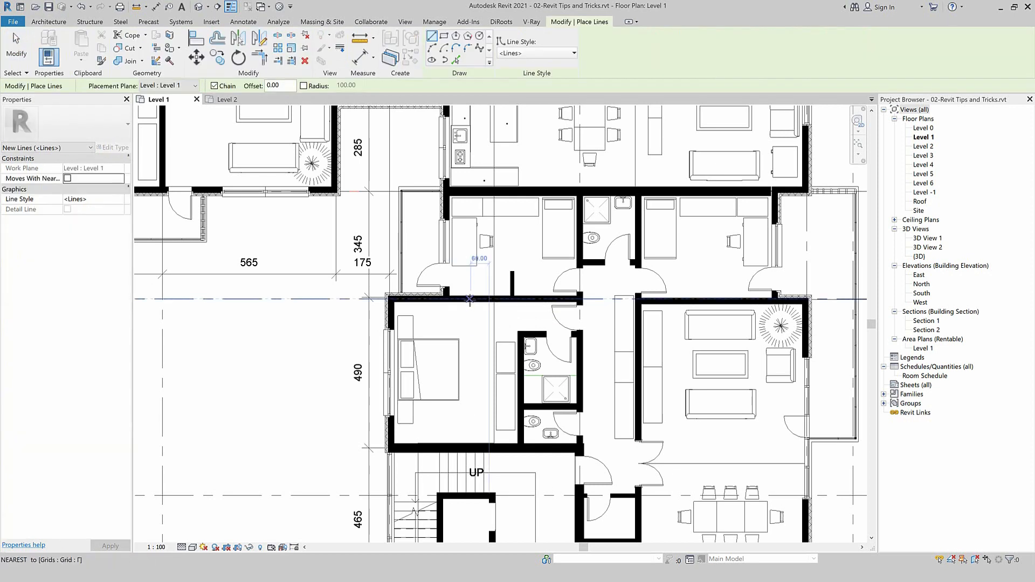
right_click(477, 298)
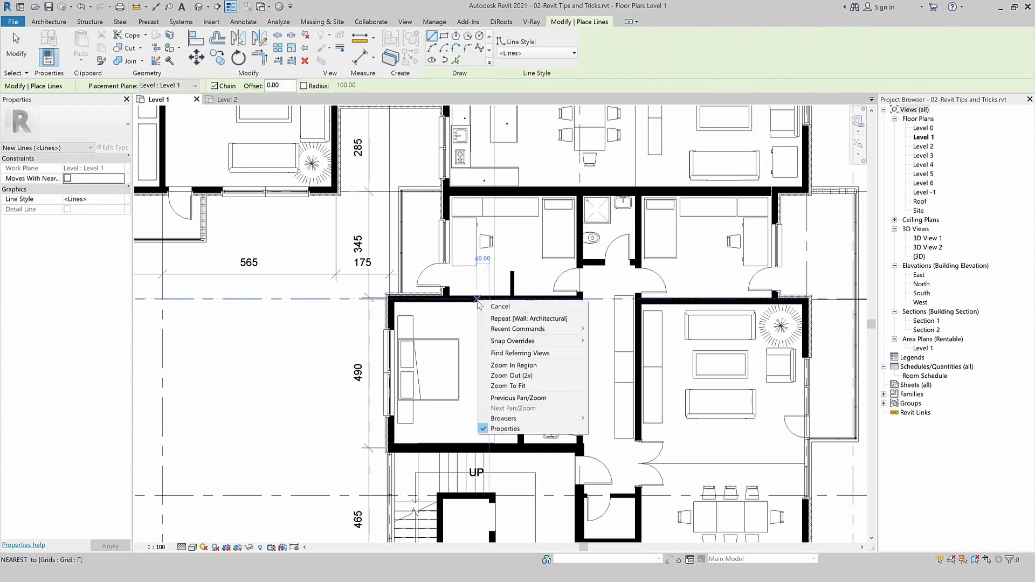
mouse_move(539, 341)
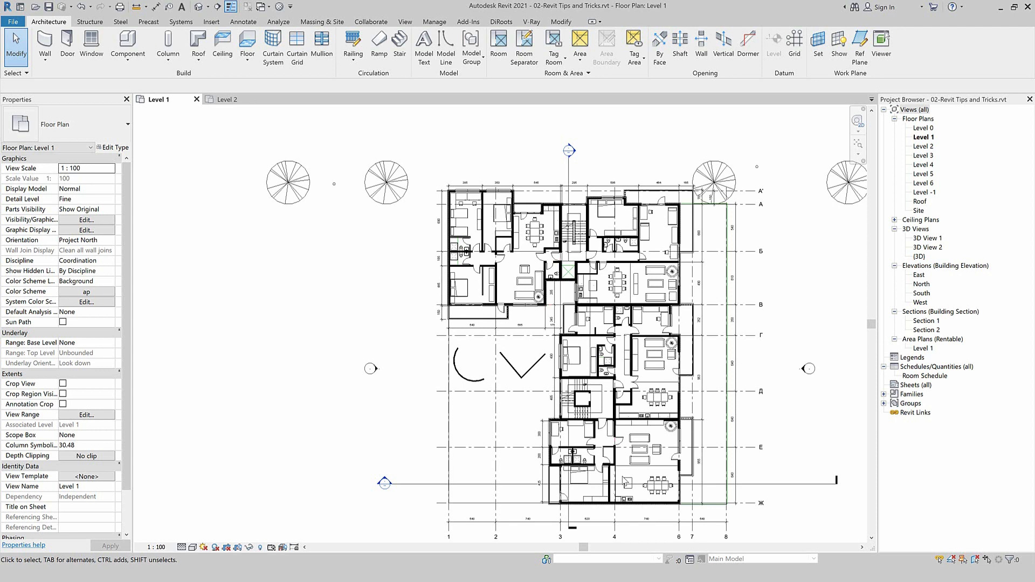
Start Create Similar from the Furniture_Chair_Viper armchair in the upper-left apartment's living room
scroll(640, 432, "up", 2)
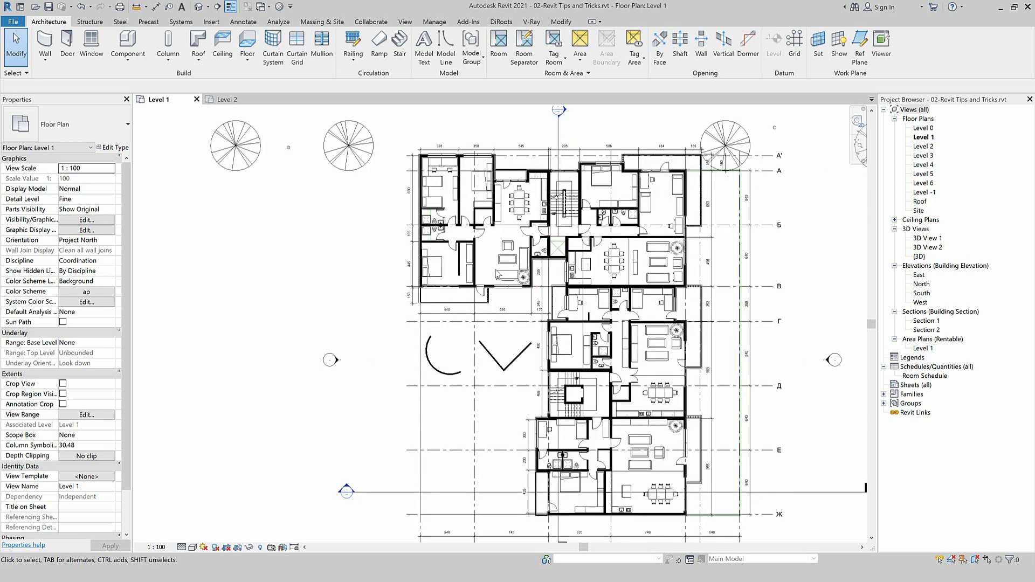
scroll(523, 261, "up", 1)
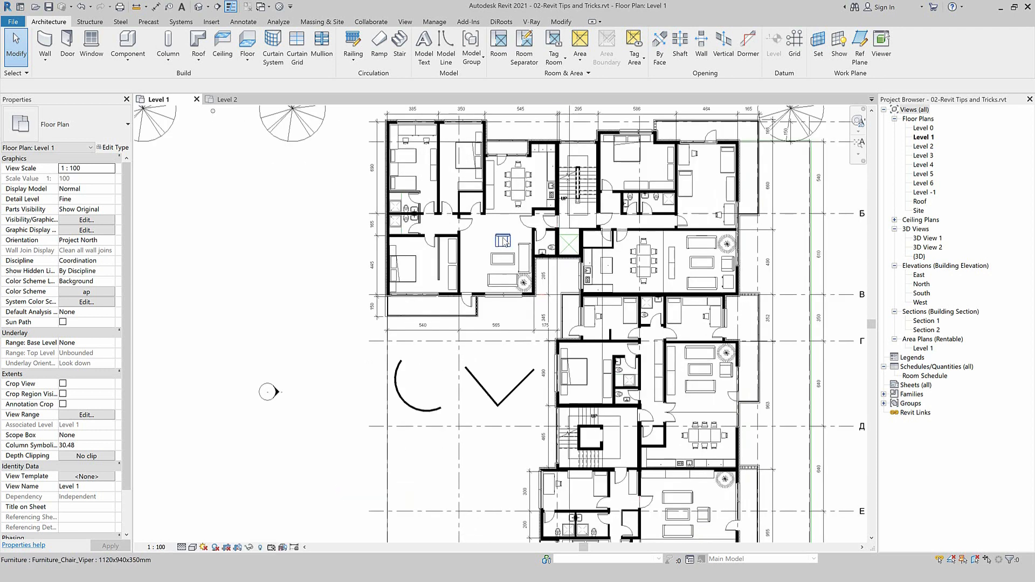
left_click(502, 239)
right_click(502, 239)
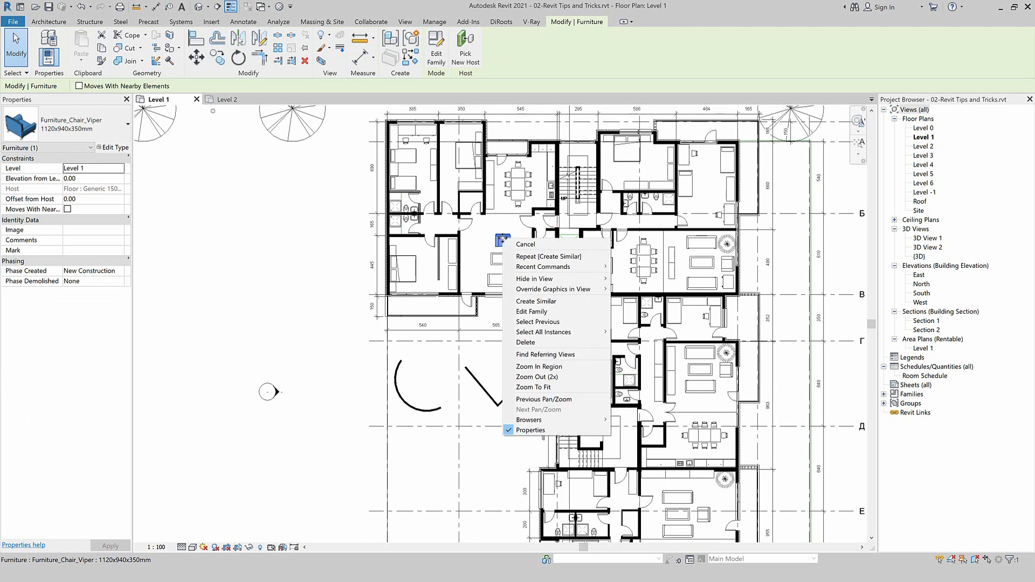
left_click(536, 301)
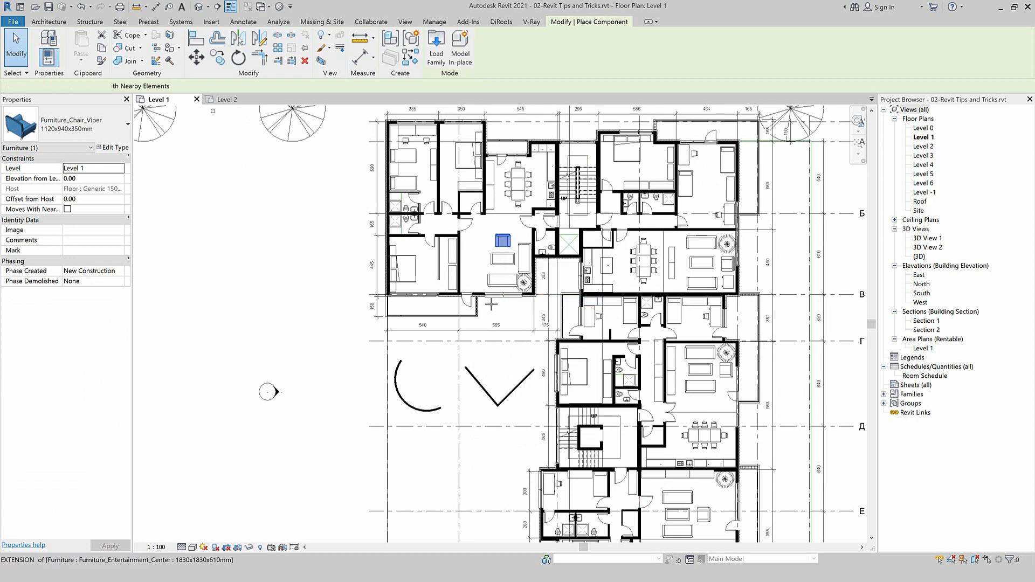
scroll(437, 272, "up", 2)
scroll(496, 272, "up", 1)
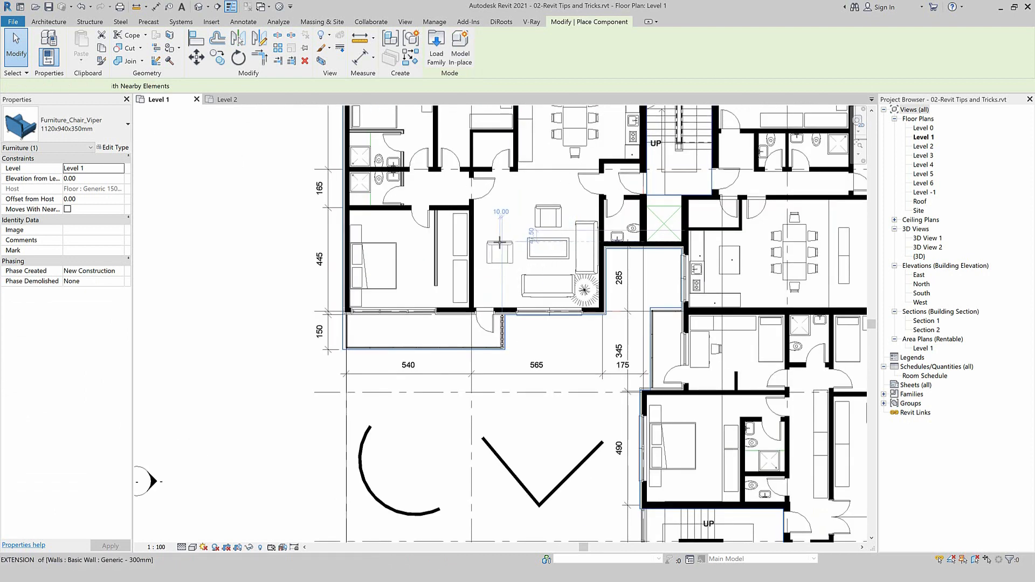
Try rotating the new armchair through different orientations around the coffee table before placing it
key("space")
key("space")
key("space")
key("space")
key("space")
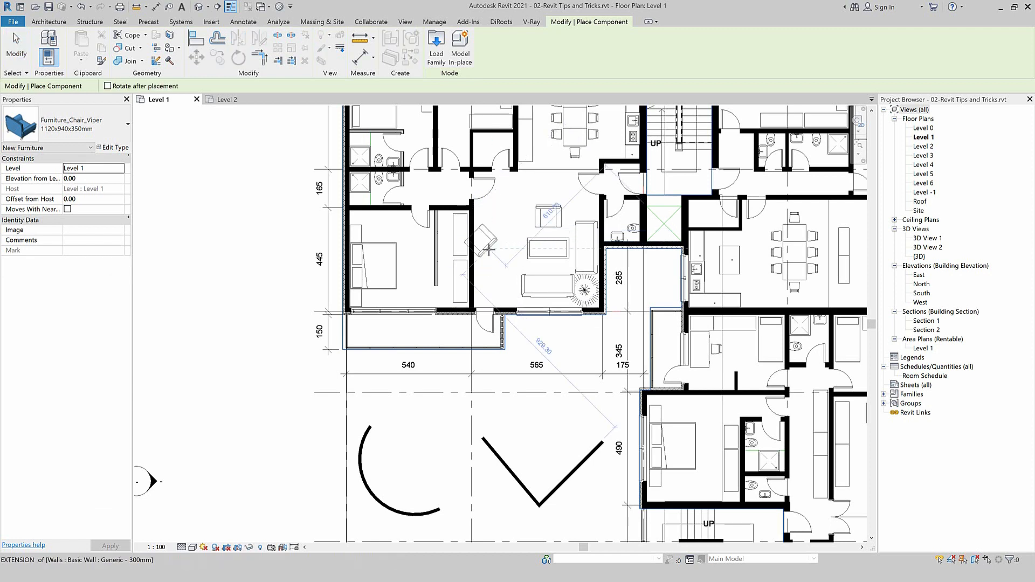
key("space")
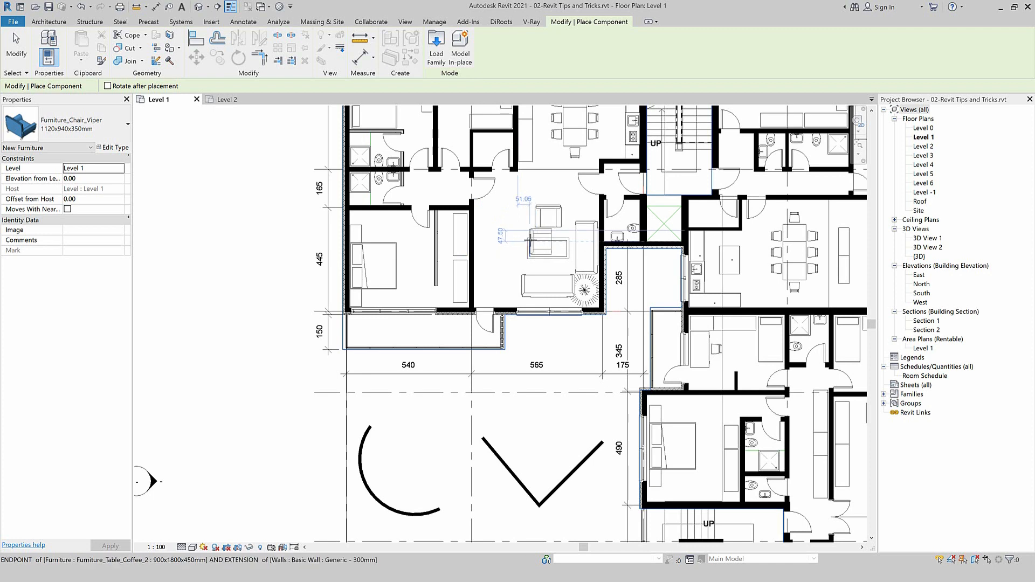
key("space")
key("space")
key("space")
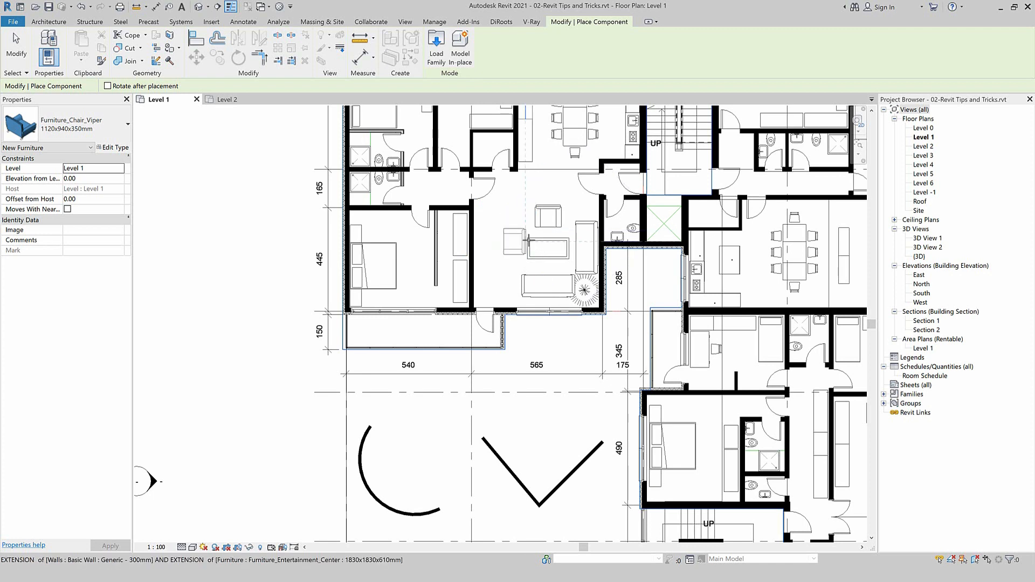
Try aligning the armchair's rotation to the curved wall and the V-shaped walls below the apartment, leaving without placing it
scroll(525, 238, "down", 1)
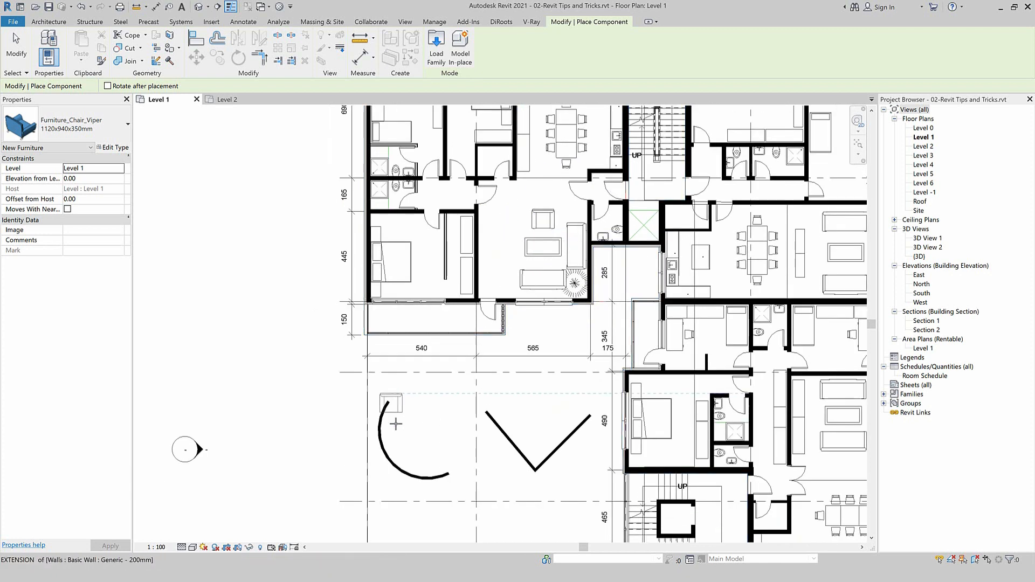
scroll(395, 468, "up", 4)
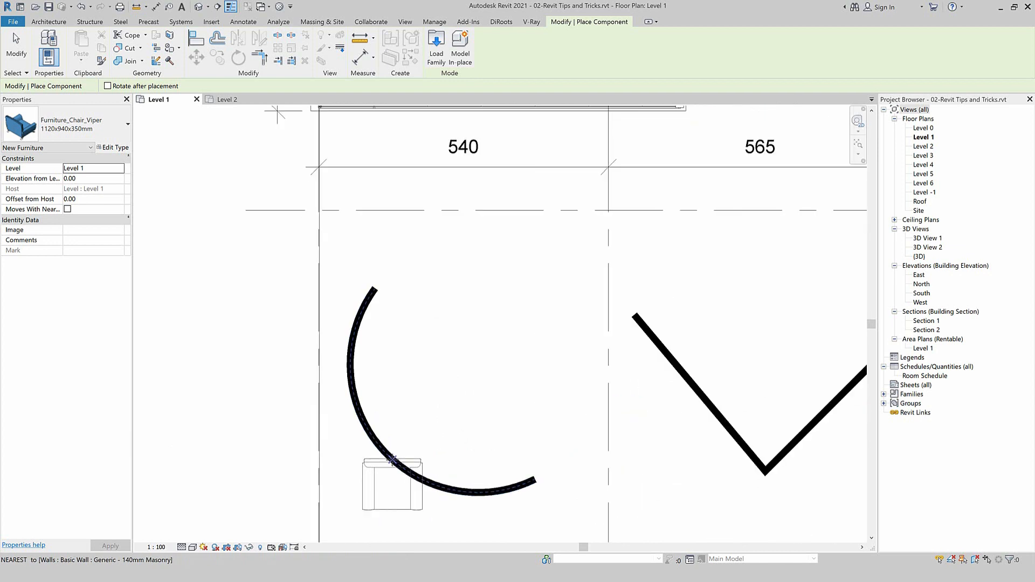
key("space")
key("space")
key("space")
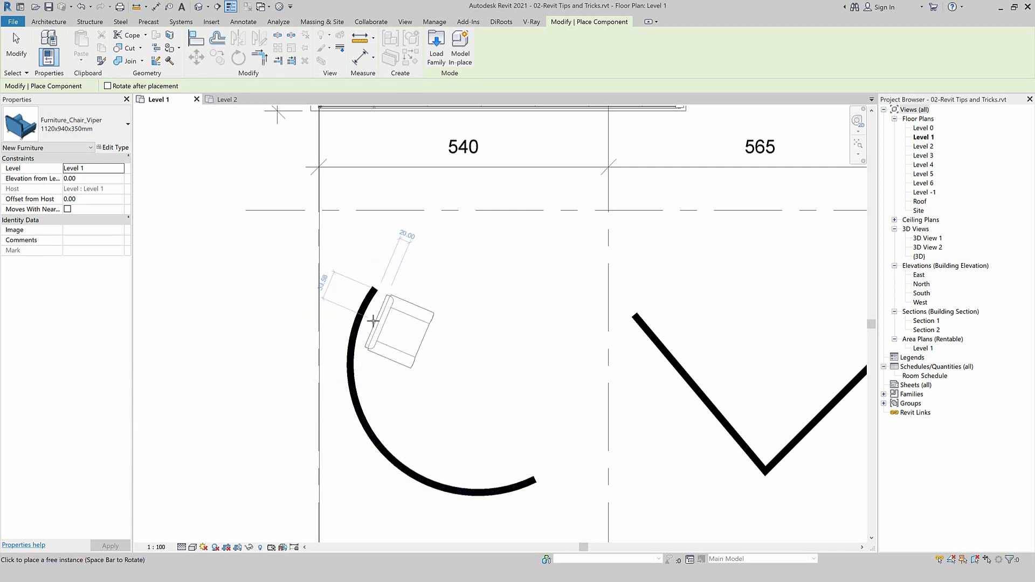
scroll(431, 447, "down", 2)
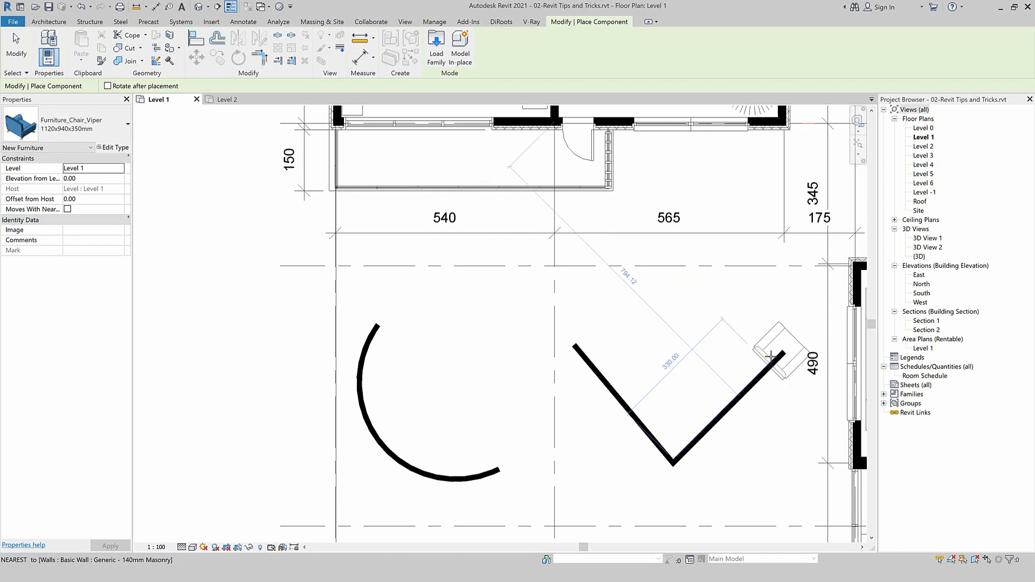
key("Escape")
key("Escape")
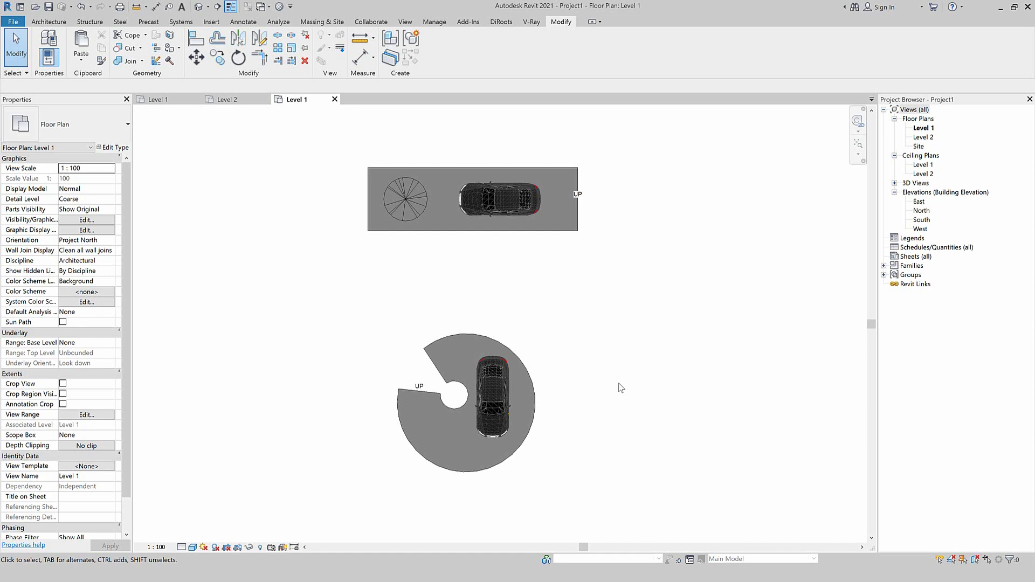
Open the default 3D view of Project1 and open the Audi-A5 car on the straight ramp for family editing
left_click(198, 6)
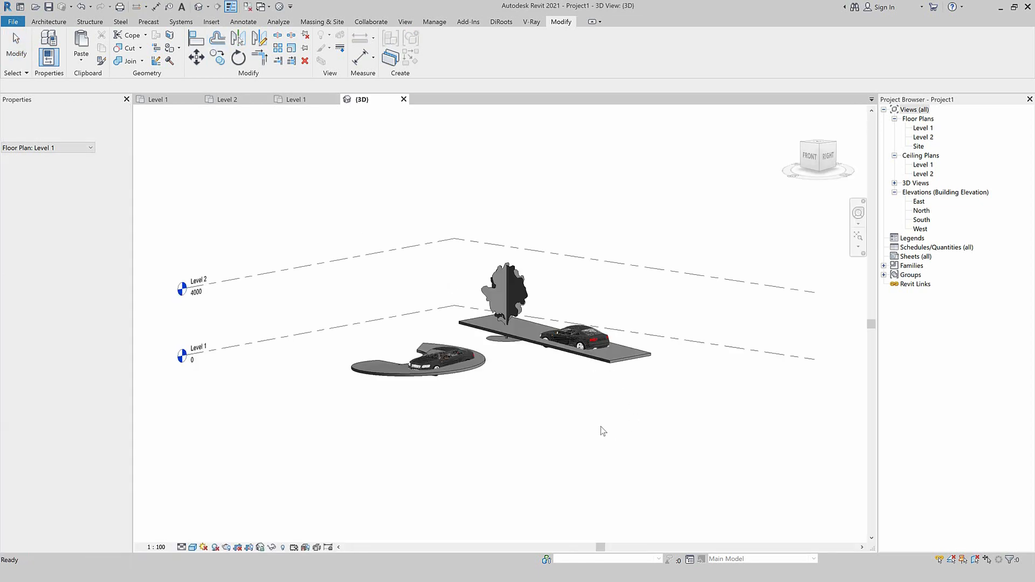
scroll(510, 381, "up", 4)
mouse_move(501, 442)
middle_mouse_down("shift")
mouse_move(513, 485)
mouse_move(510, 401)
mouse_move(499, 440)
middle_mouse_up("shift")
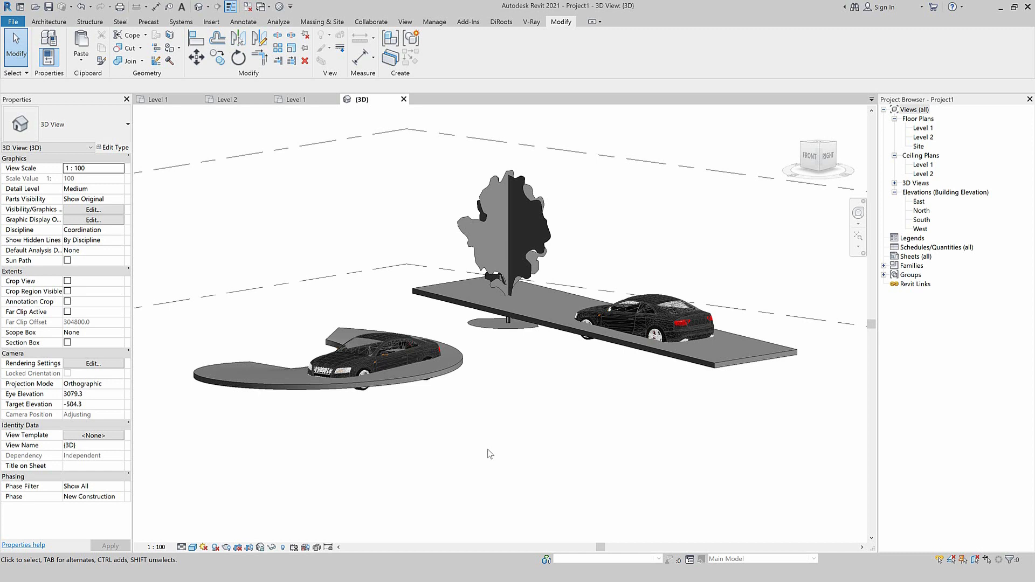
left_click(690, 315)
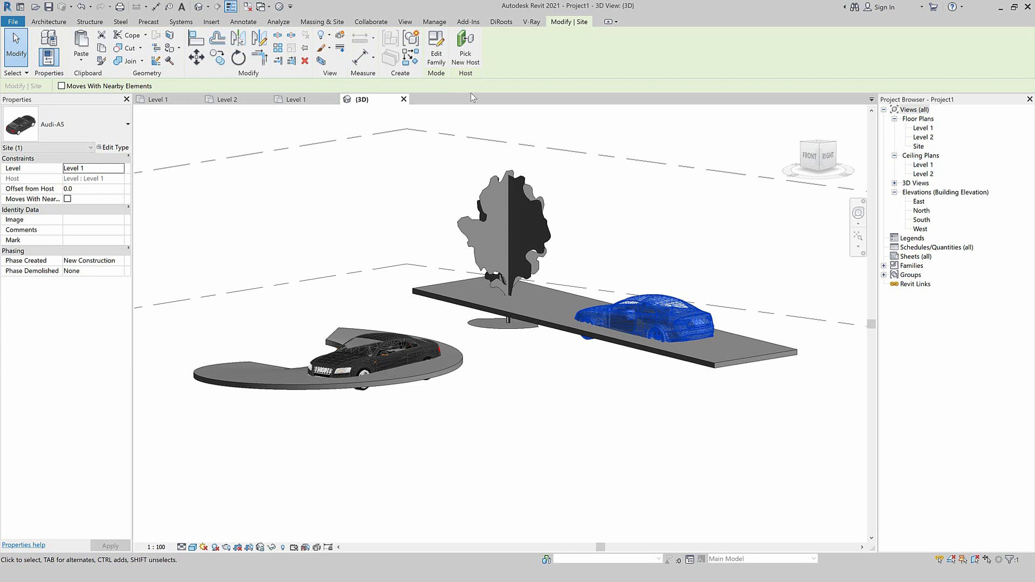
double_click(662, 328)
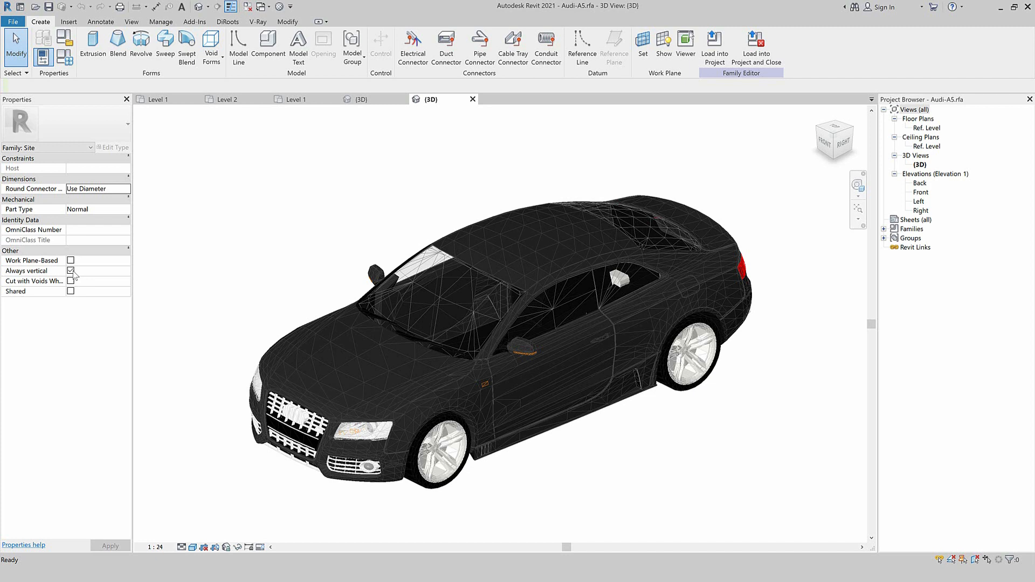
Make the Audi-A5 family work plane-based, with Always vertical and Cut with Voids When Loaded turned off
left_click(71, 271)
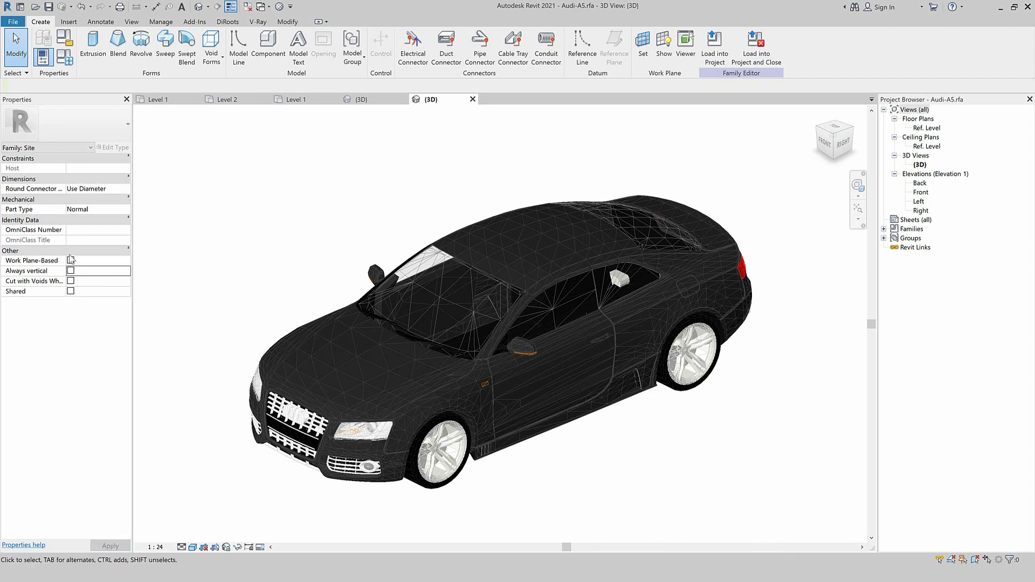
left_click(71, 260)
left_click(70, 271)
left_click(71, 281)
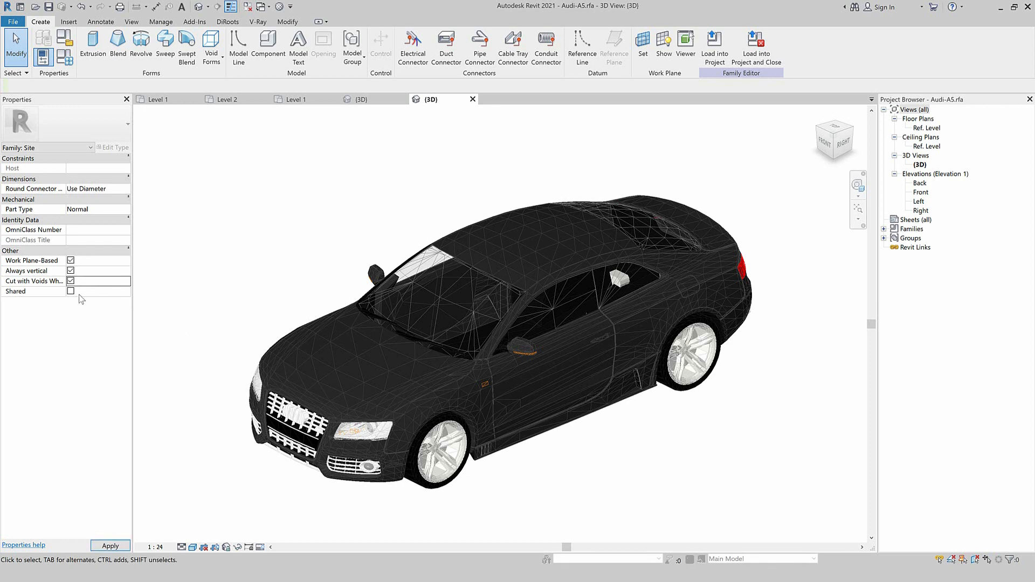
left_click(71, 281)
left_click(71, 270)
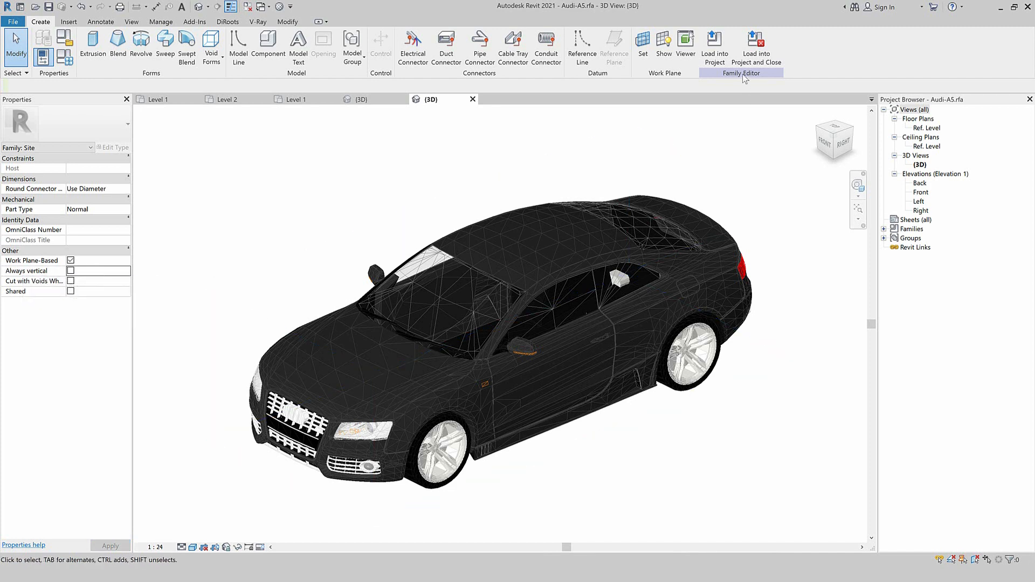
Load the Audi-A5 family into Project1, overwriting the existing version
left_click(714, 46)
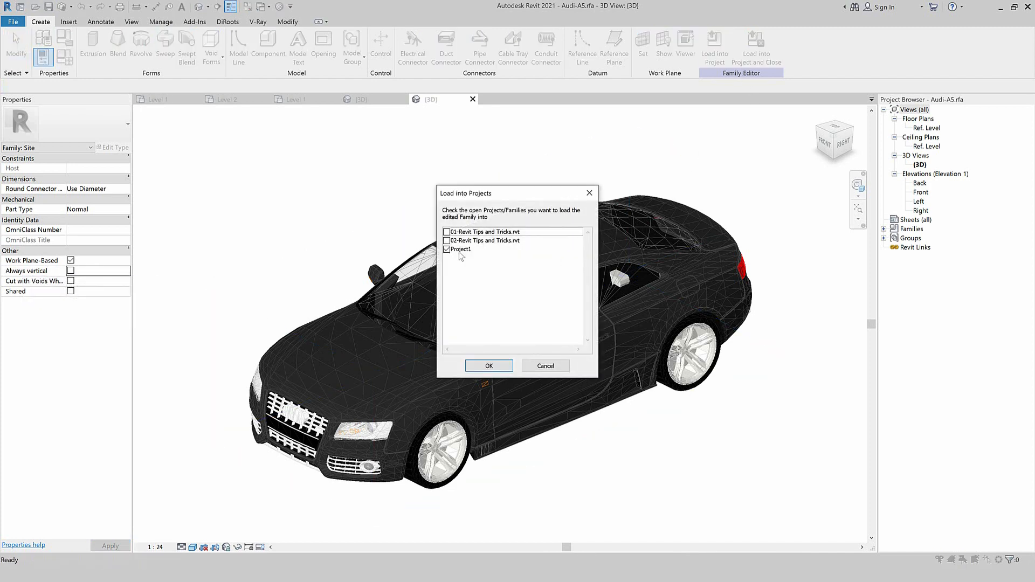
left_click(488, 366)
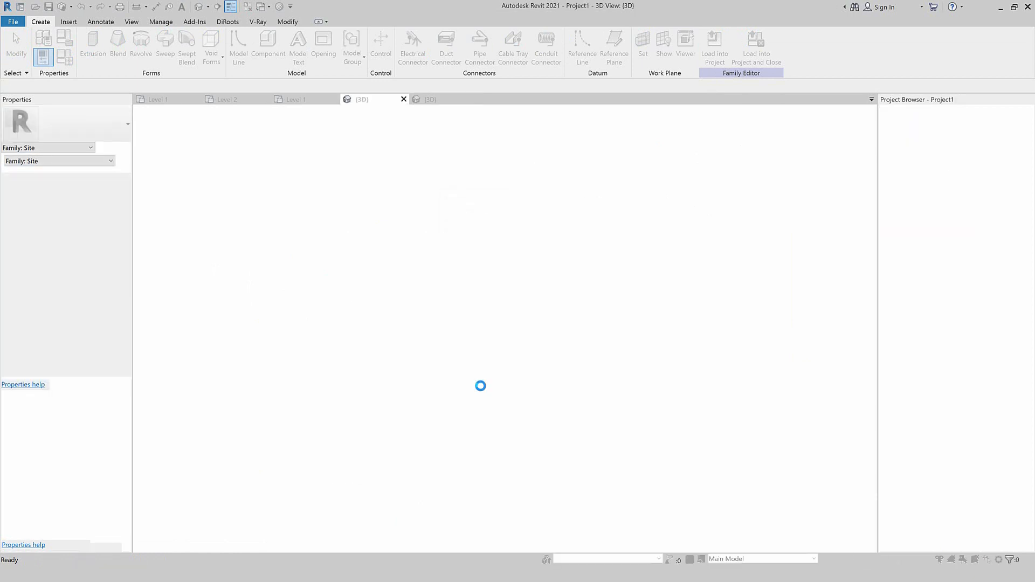
left_click(439, 260)
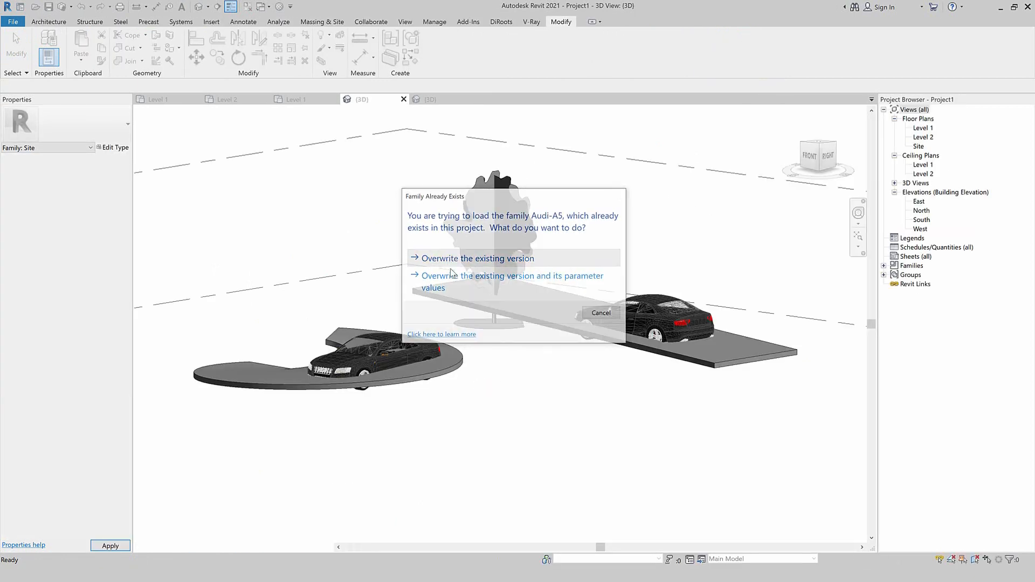
Rehost the car on the straight ramp to the ramp's sloped top face using Pick New work plane with Face placement
left_click(665, 332)
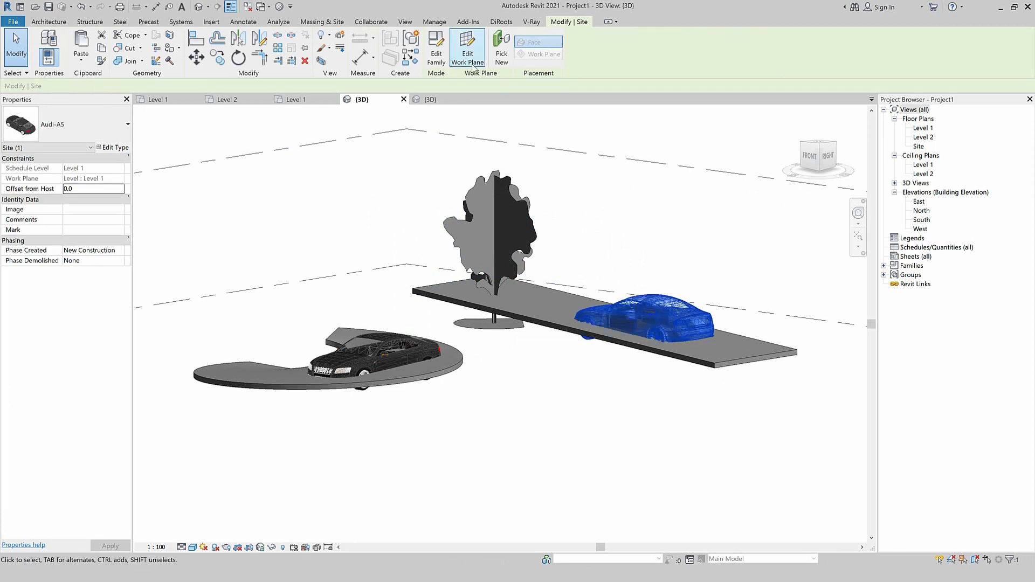
left_click(503, 63)
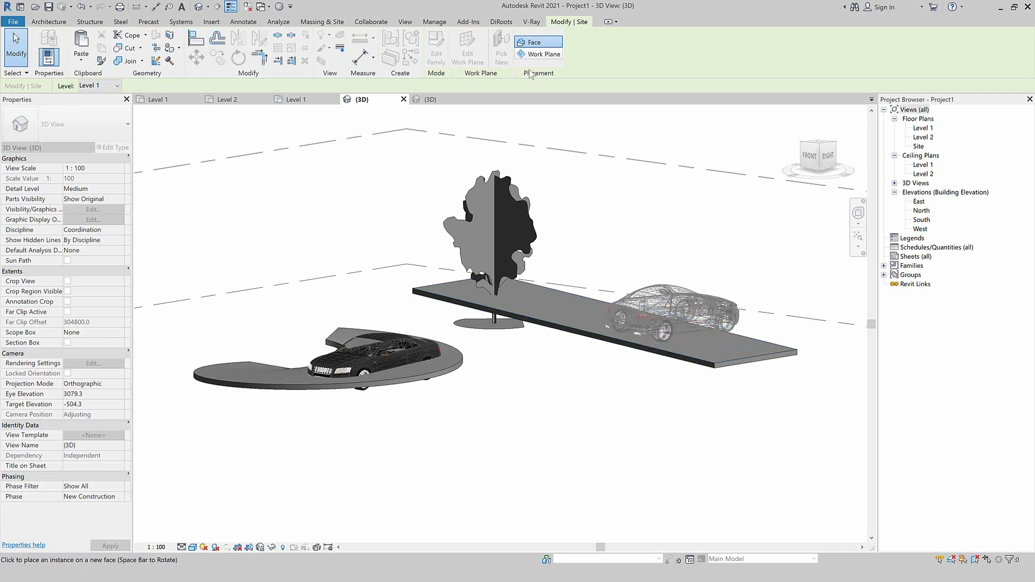
left_click(628, 332)
key("Escape")
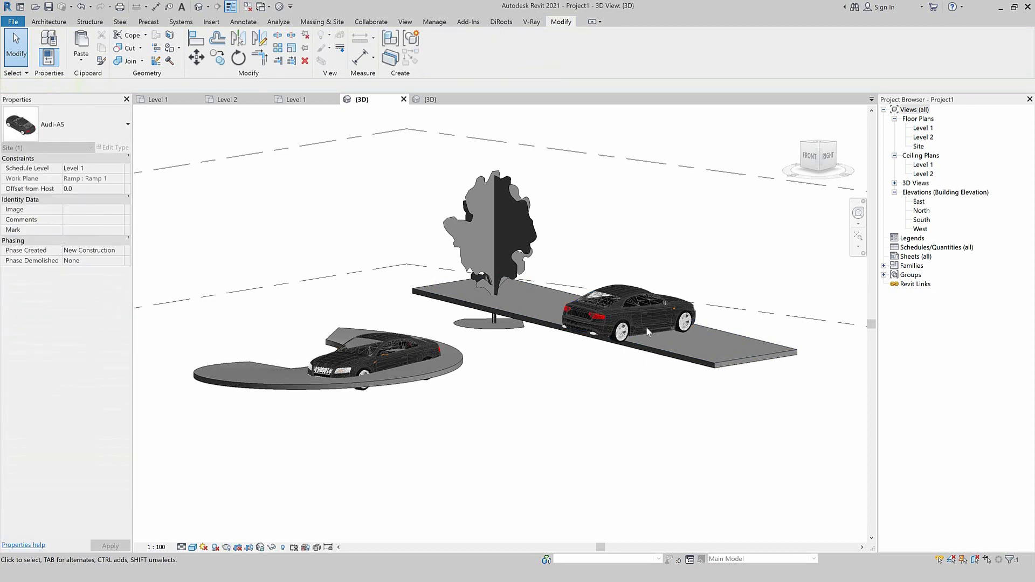
left_click(646, 315)
key("Escape")
scroll(654, 344, "up", 3)
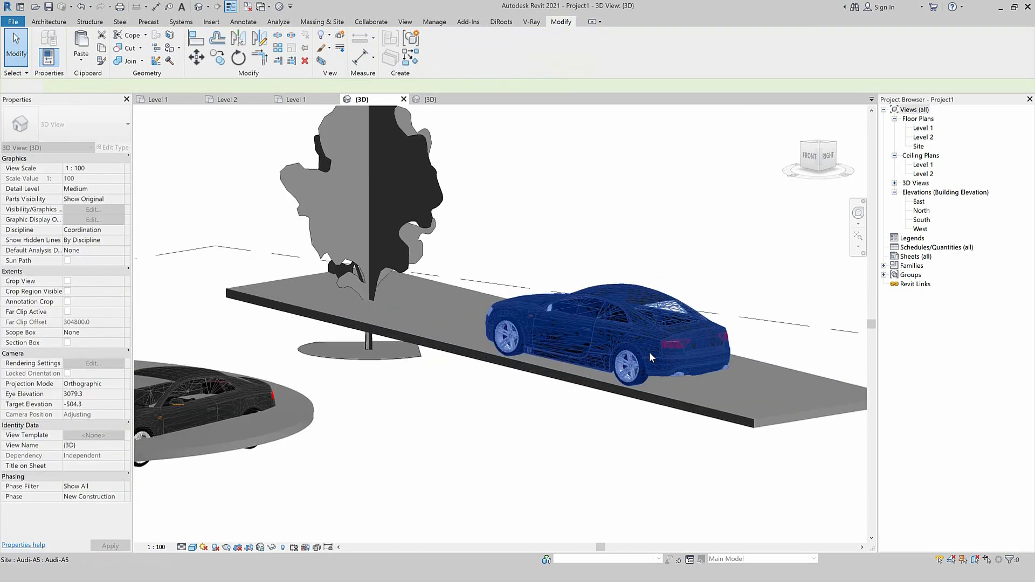
scroll(695, 336, "down", 2)
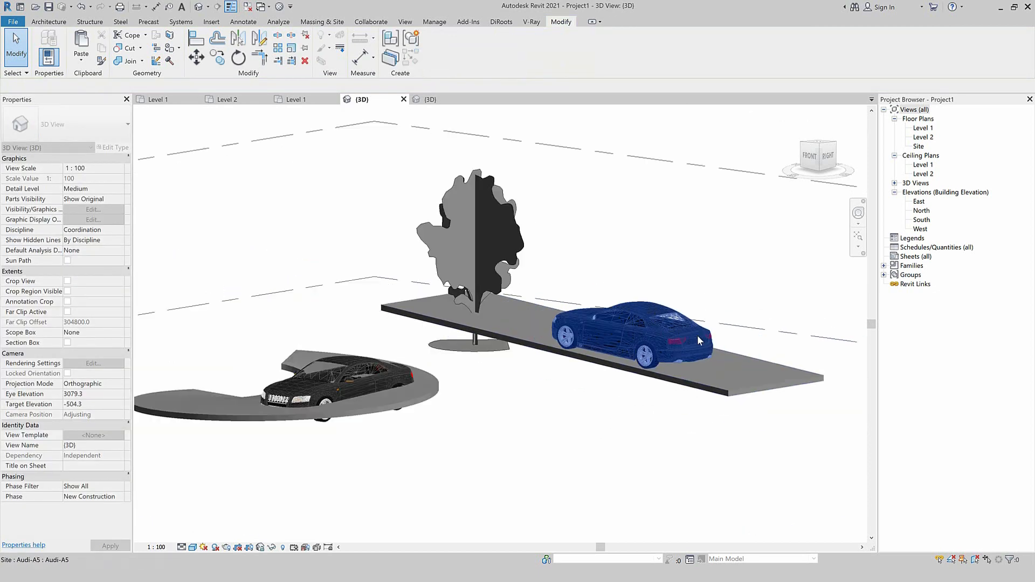
Rehost the second Audi-A5 to the curved ramp's top face by picking a new work plane
left_click(350, 380)
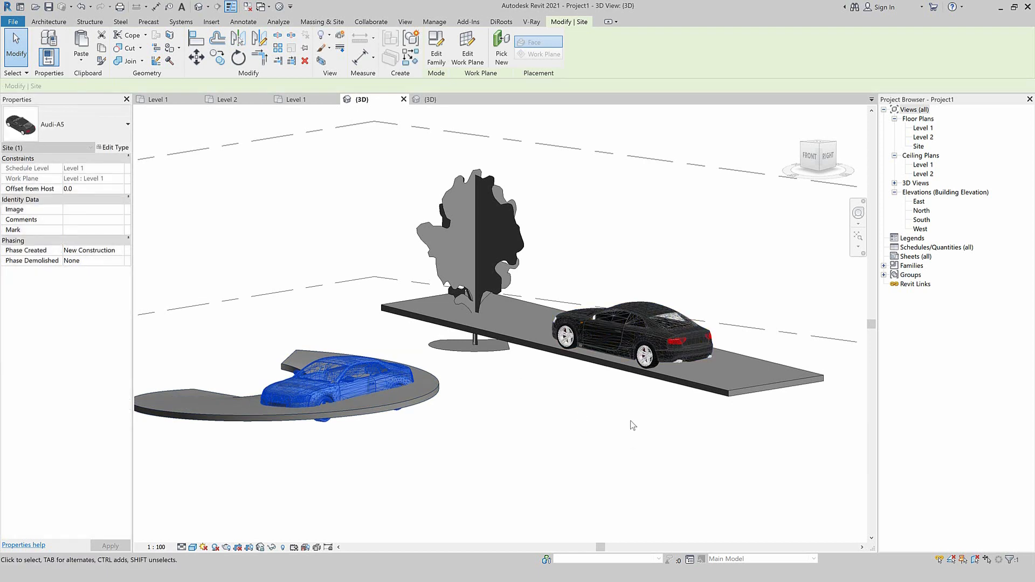
left_click(501, 56)
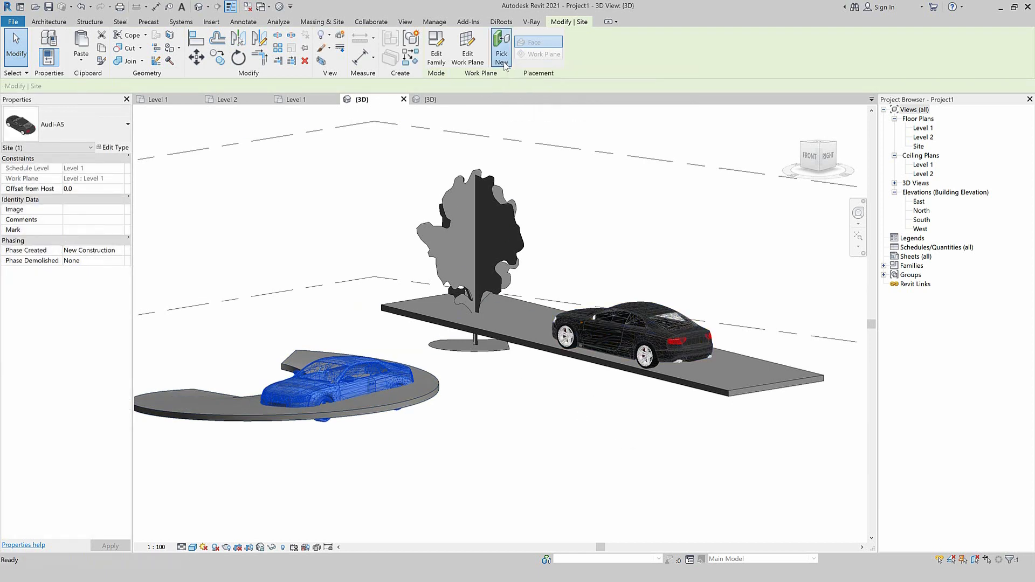
left_click(321, 404)
left_click(453, 453)
middle_click_drag(355, 466, 487, 355, "shift")
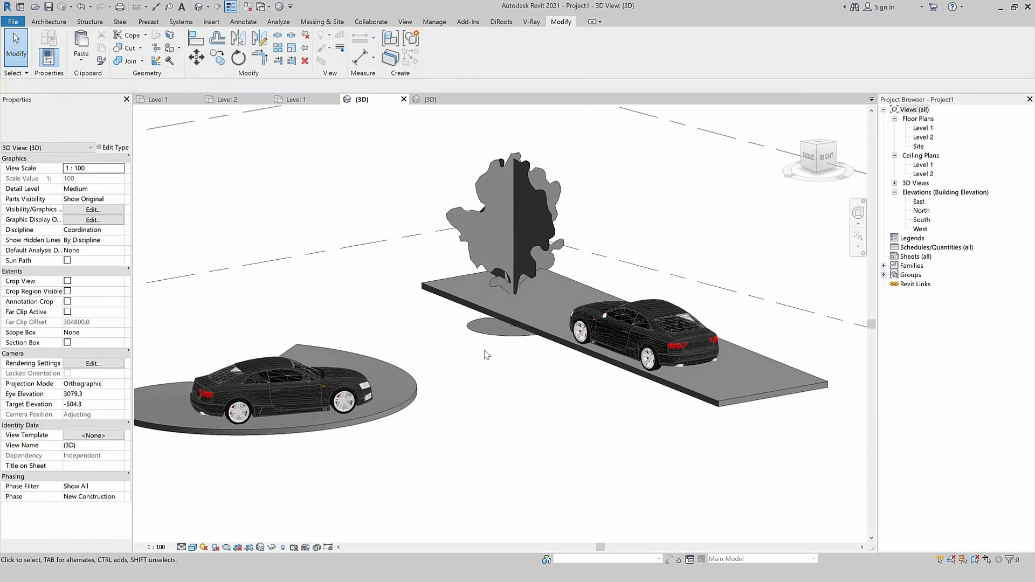
Open the M_RPC Tree - Deciduous family for editing and make it work plane-based with Always vertical turned off
left_click(512, 237)
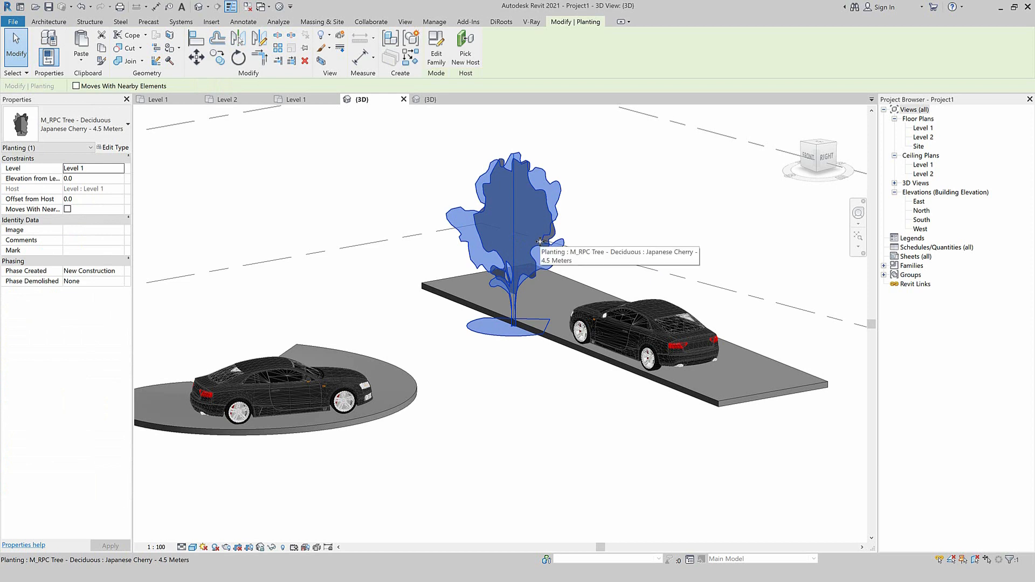
double_click(540, 240)
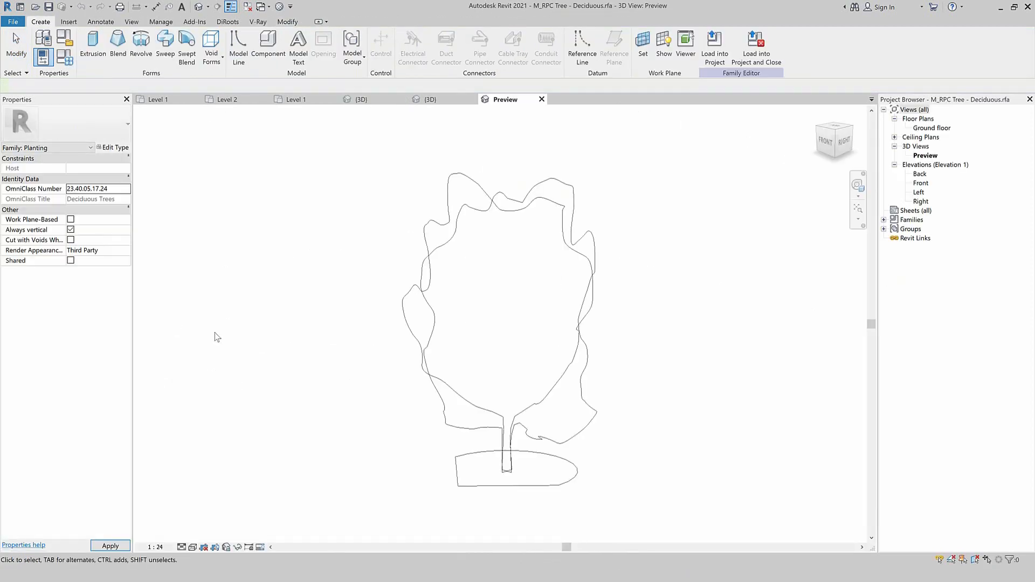
left_click(71, 220)
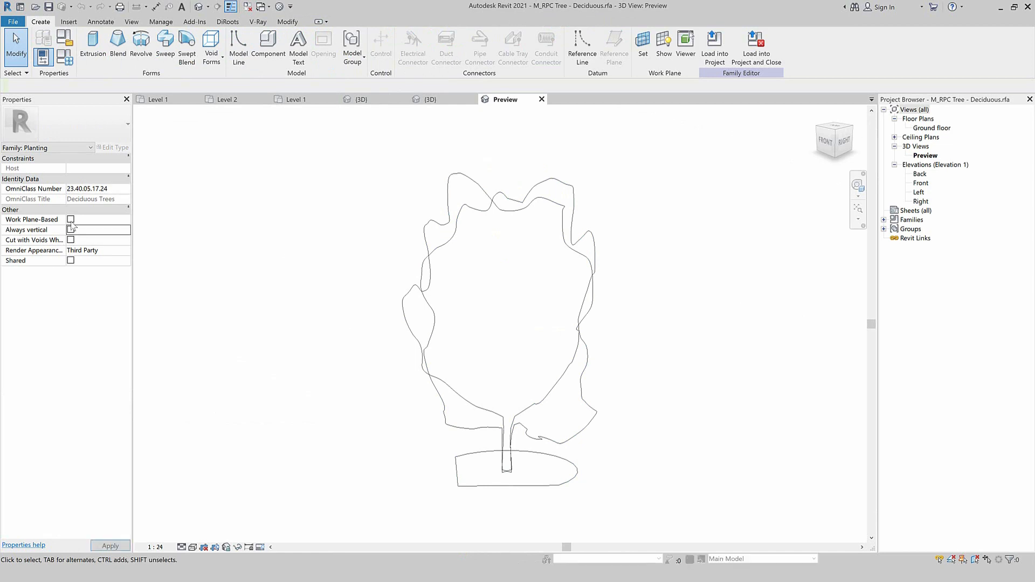
Load the M_RPC Tree - Deciduous family into Project1, overwriting the existing version
left_click(723, 63)
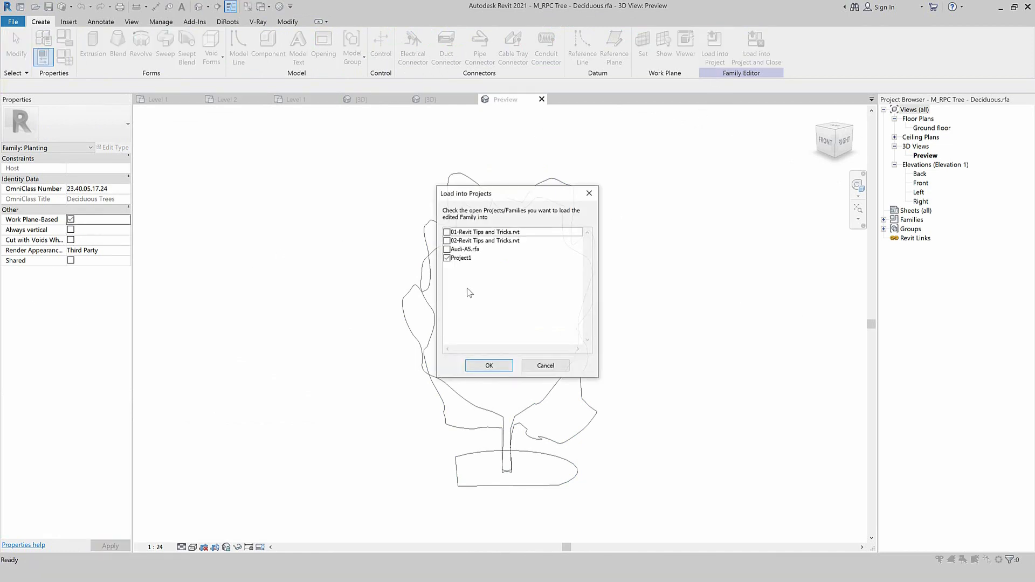
left_click(489, 366)
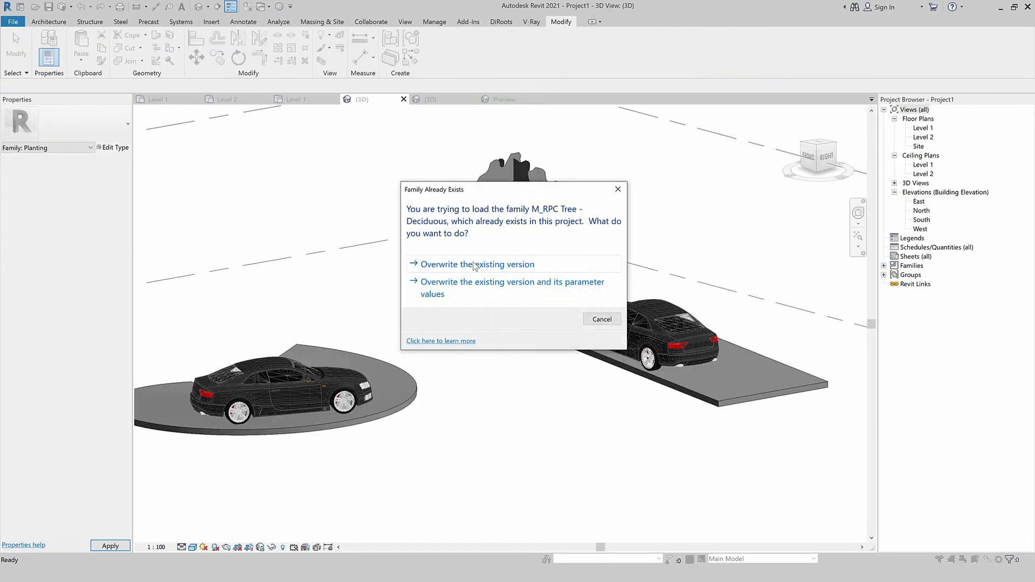
left_click(476, 268)
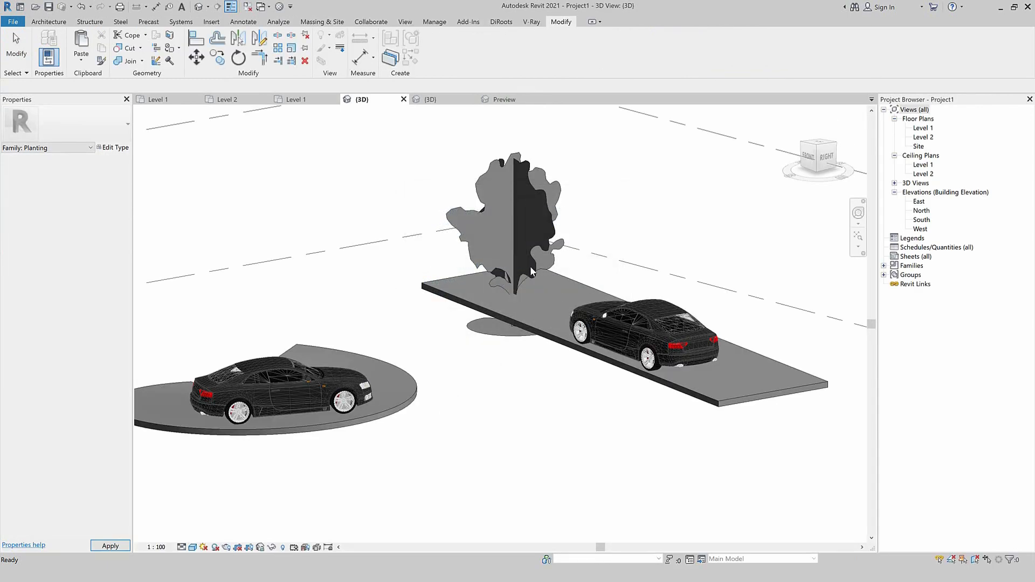
Rehost the Japanese Cherry tree to the upper end of the straight ramp's top face by picking a new work plane
left_click(544, 266)
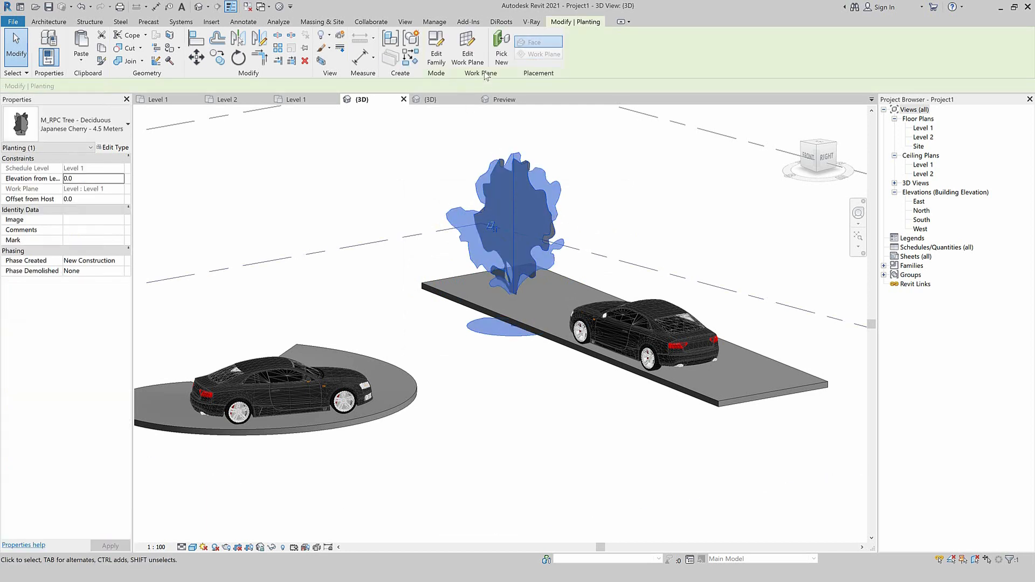
left_click(502, 55)
left_click(529, 295)
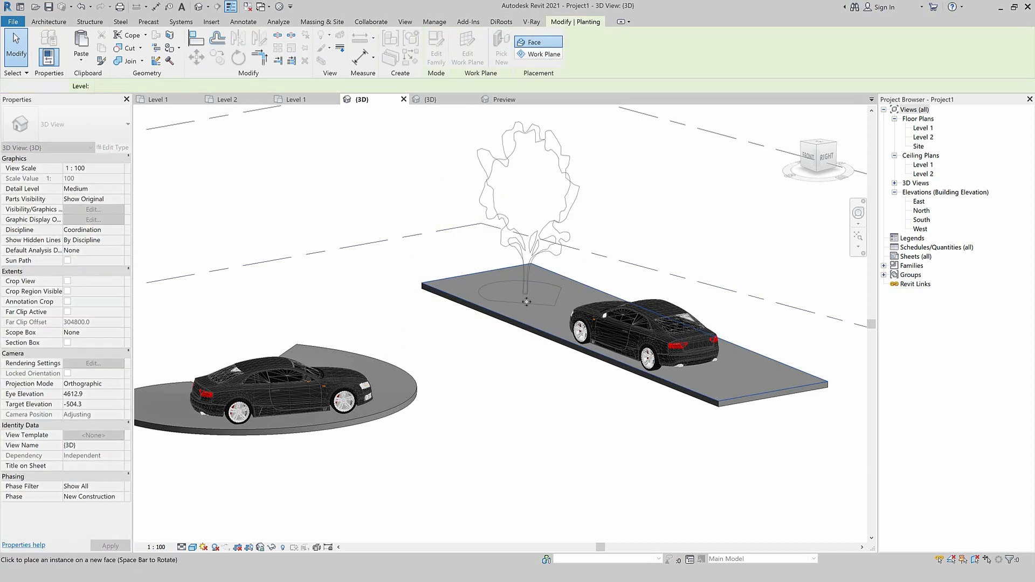
left_click(517, 374)
scroll(518, 374, "down", 2)
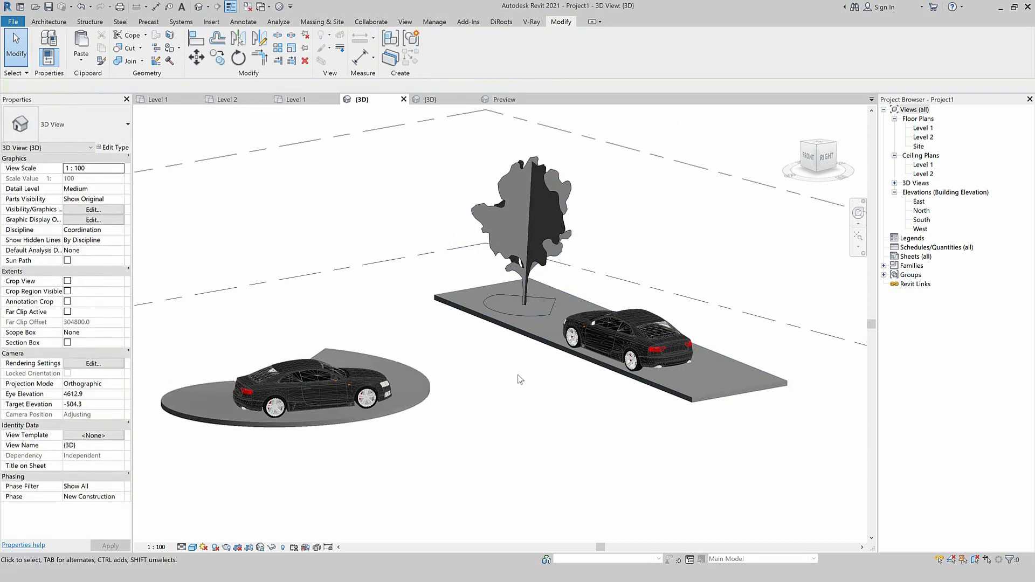
middle_click_drag(454, 451, 496, 464, "shift")
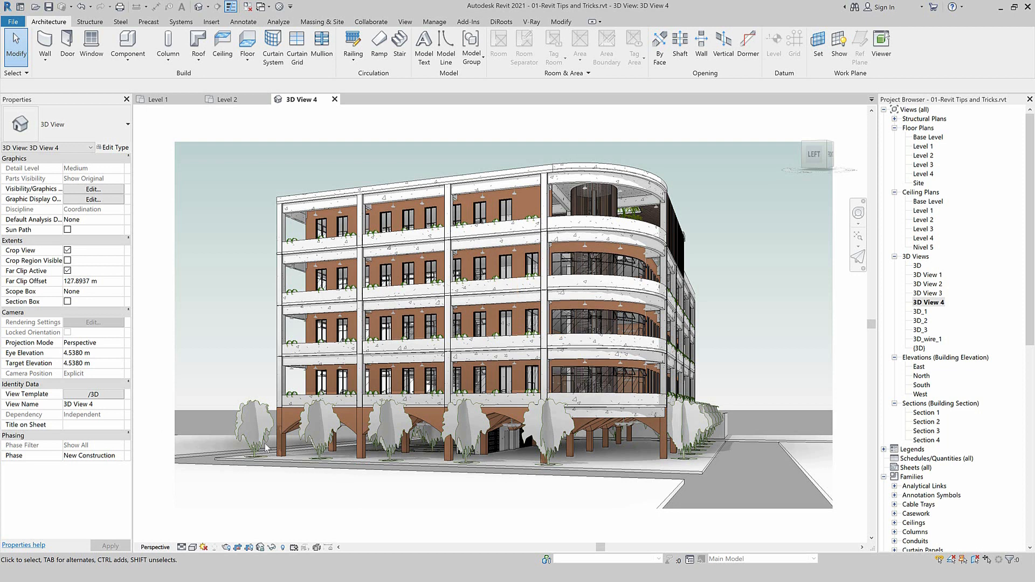
Orbit the 3D View 4 perspective of 01-Revit Tips and Tricks to look at the building's rounded corner from above
scroll(904, 277, "down", 1)
middle_click_drag(749, 300, 757, 310)
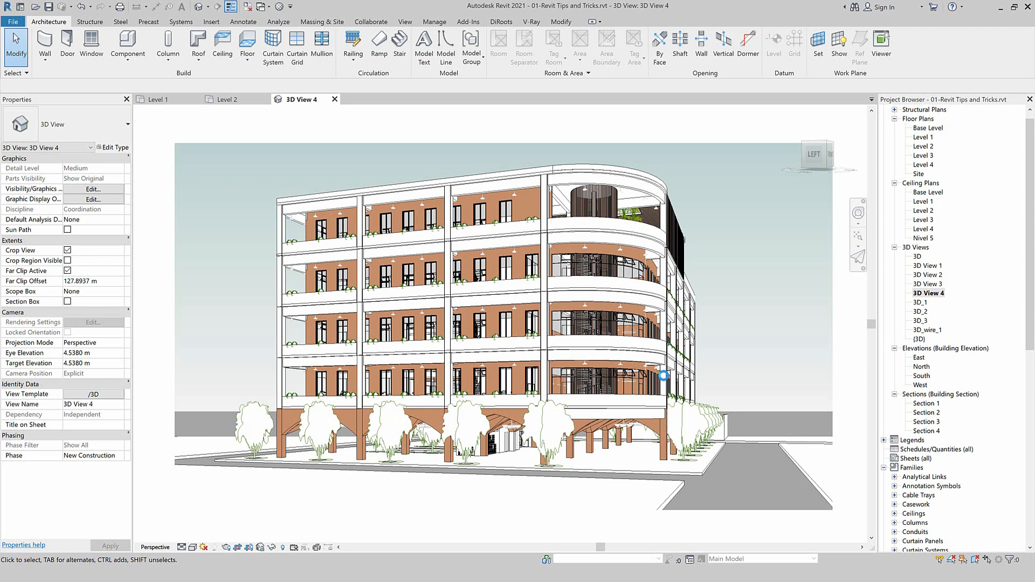
middle_click_drag(663, 376, 663, 375, "shift")
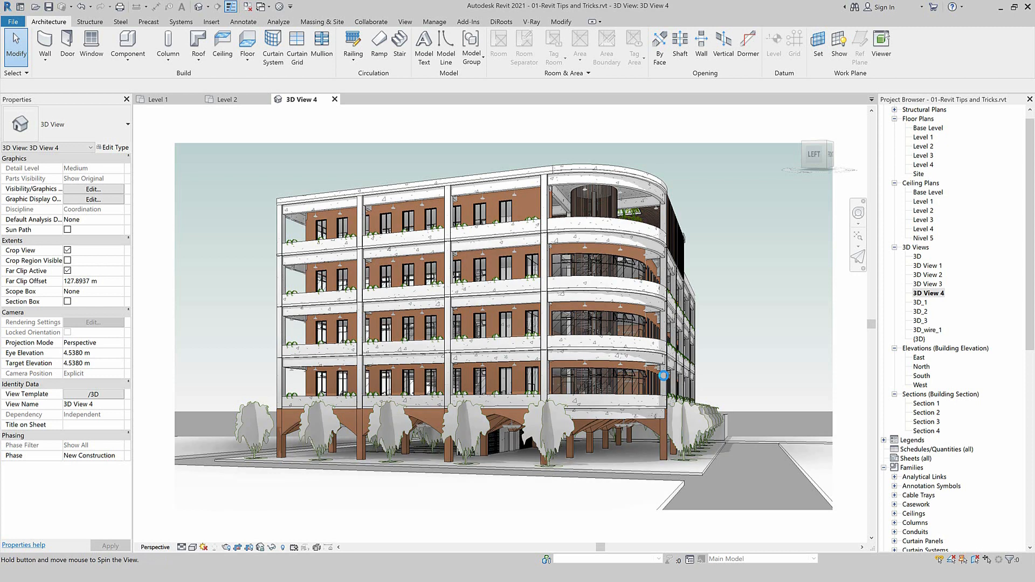
middle_click_drag(664, 375, 663, 376, "shift")
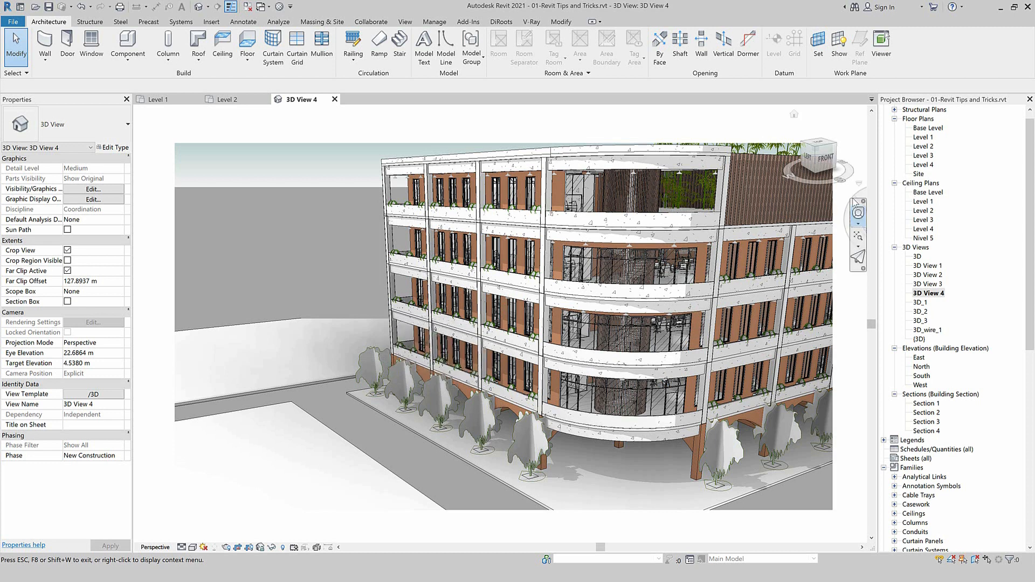
Check the Navigation Bar display setting and rewind 3D View 4 to its original camera position with the SteeringWheel
left_click(858, 214)
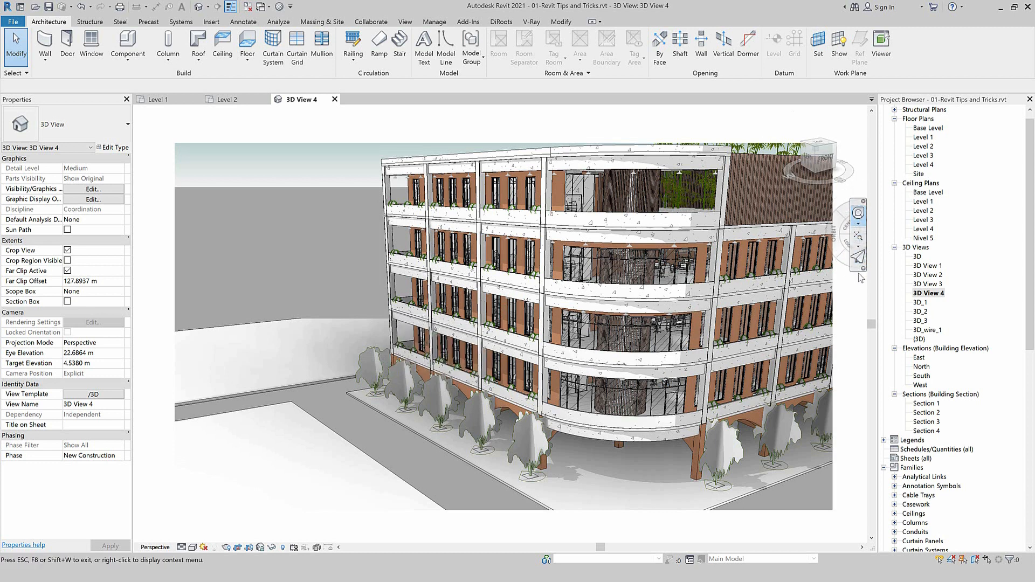
left_click(405, 22)
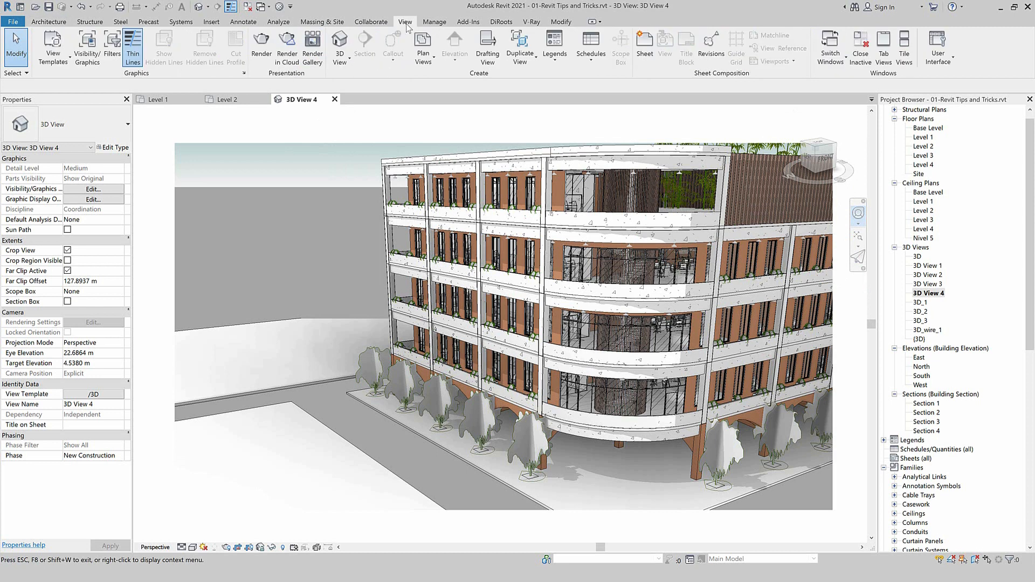
left_click(937, 54)
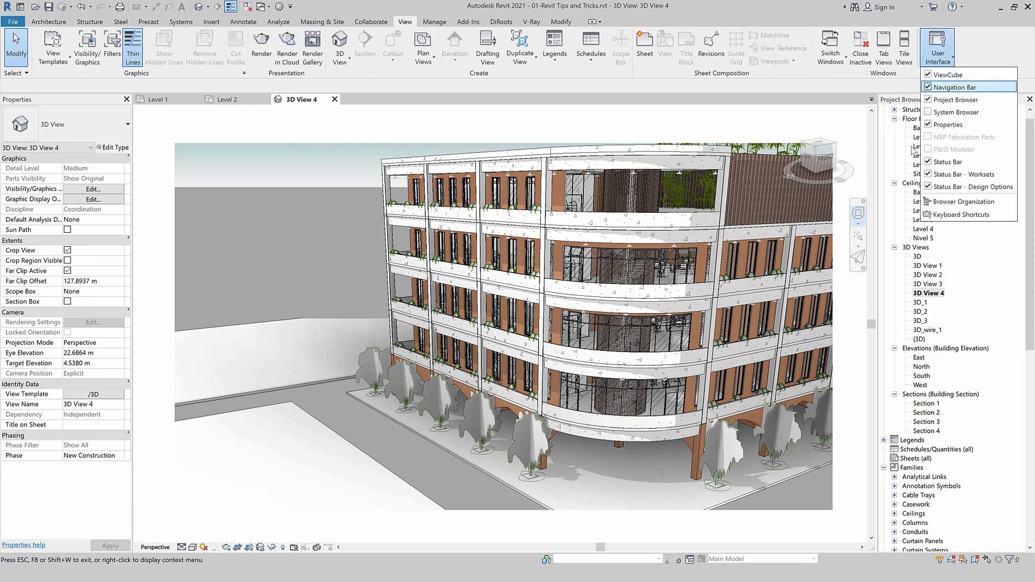
left_click(309, 352)
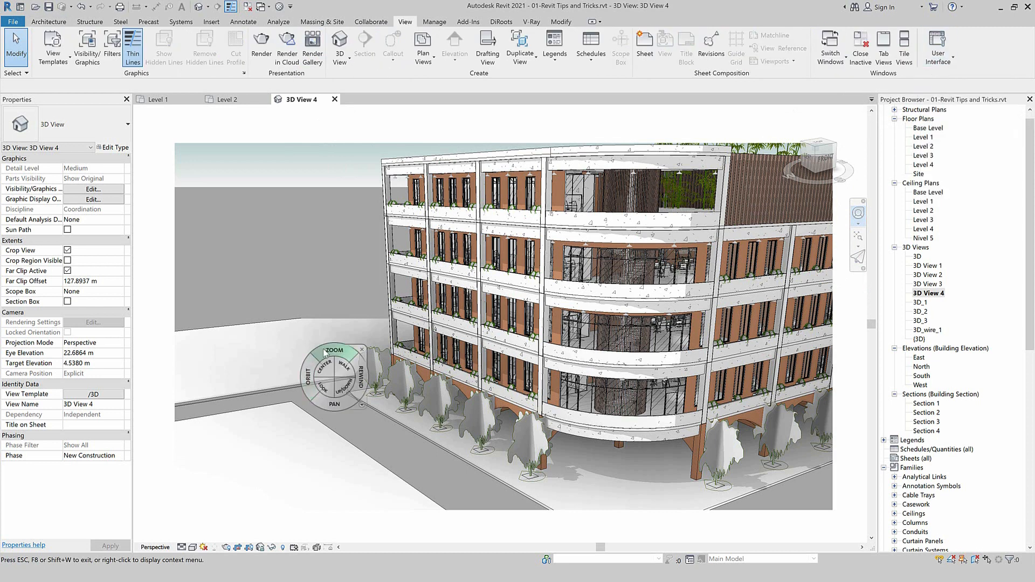
key("Escape")
left_click_drag(364, 374, 241, 380)
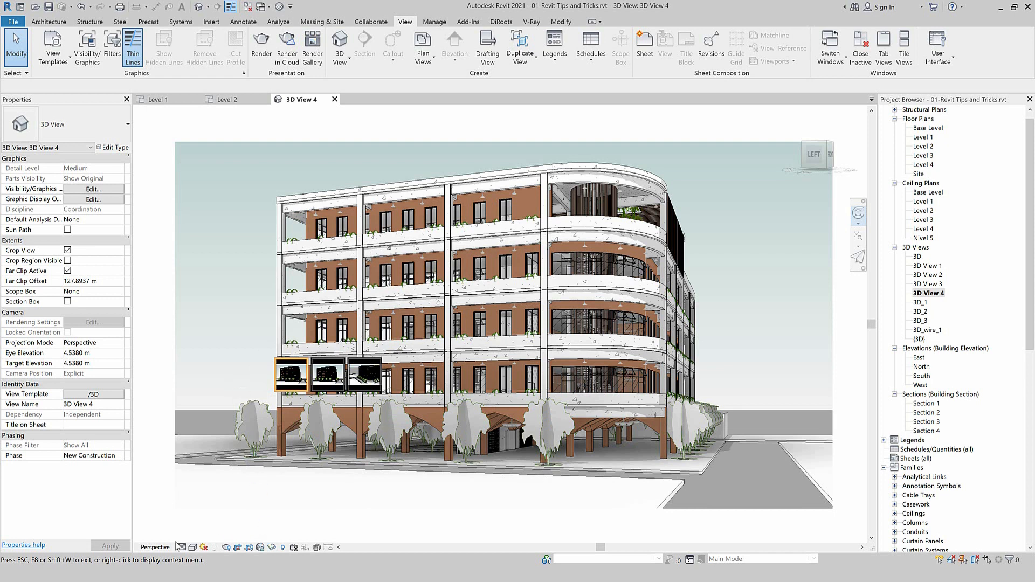
key("Escape")
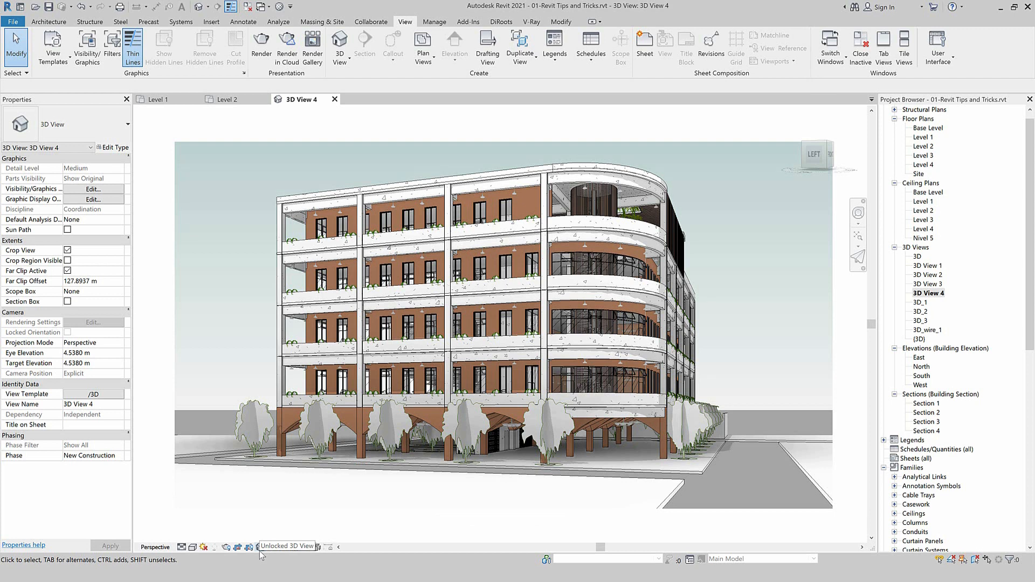
Save the current orientation of 3D View 4 and lock the view
left_click(260, 548)
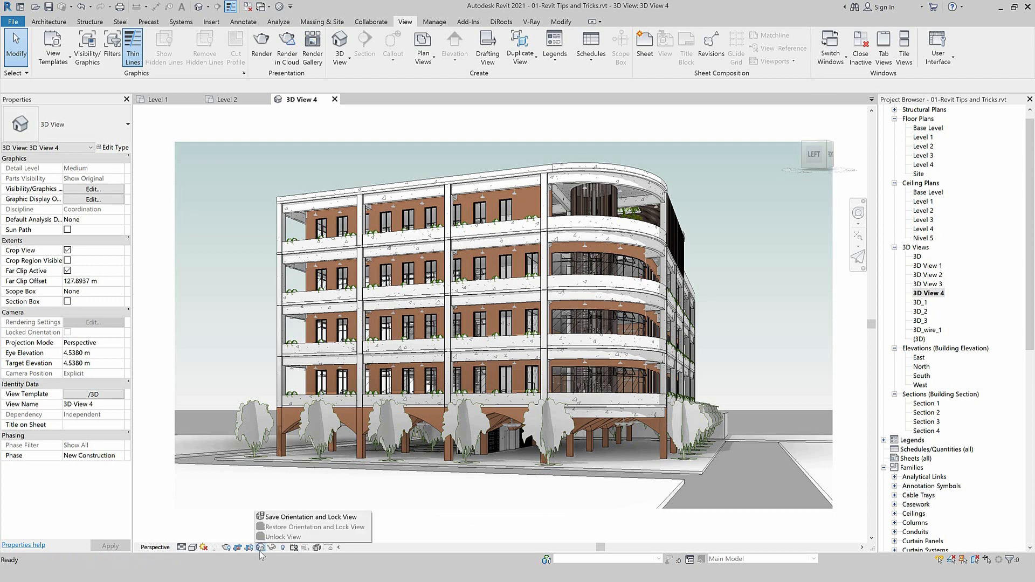
left_click(288, 519)
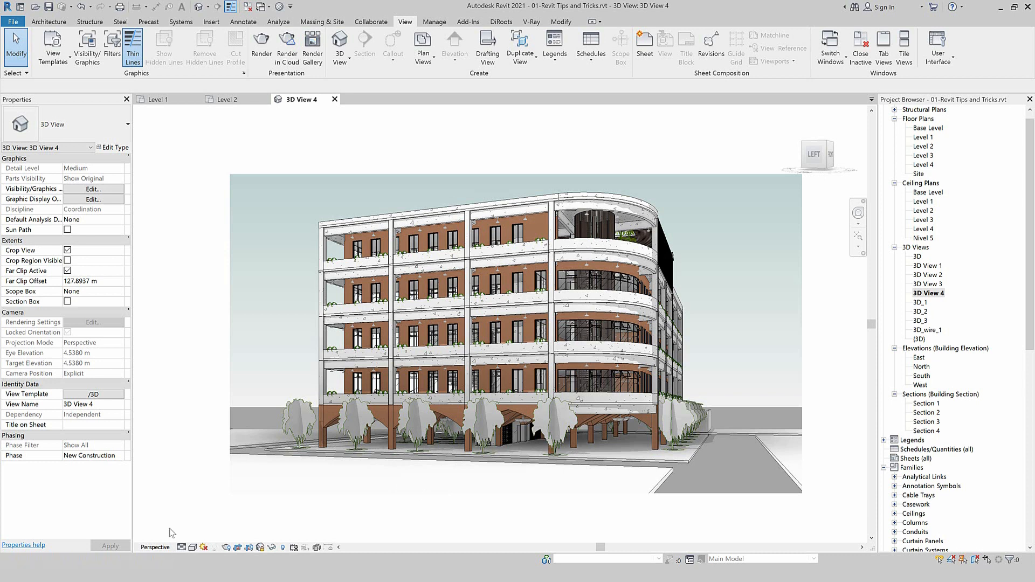
Unlock the orientation of 3D View 4
left_click(260, 548)
left_click(277, 536)
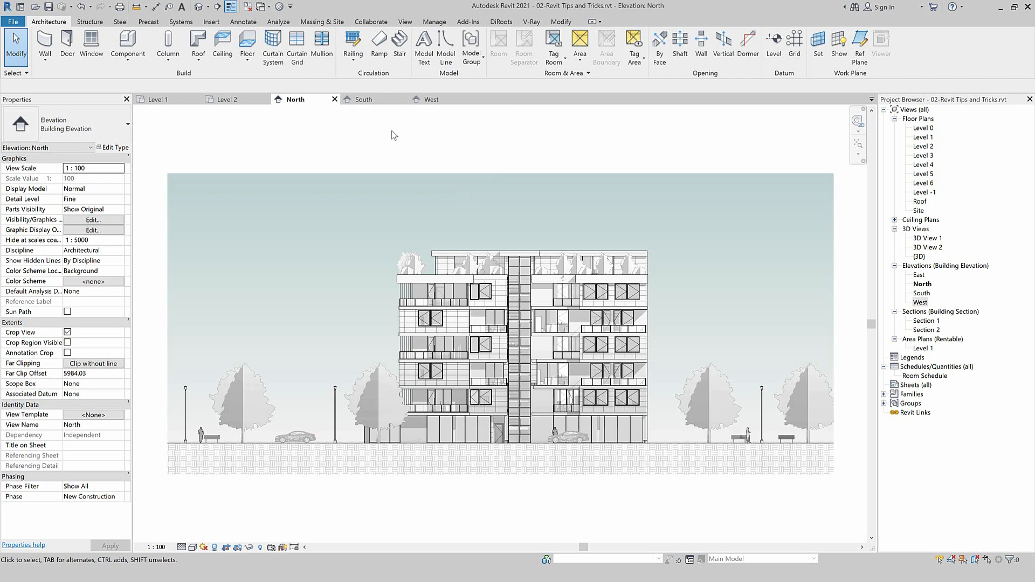
Compare the South and North elevations of 02-Revit Tips and Tricks, and save North's graphic display settings as view template Render Section 1
left_click(362, 100)
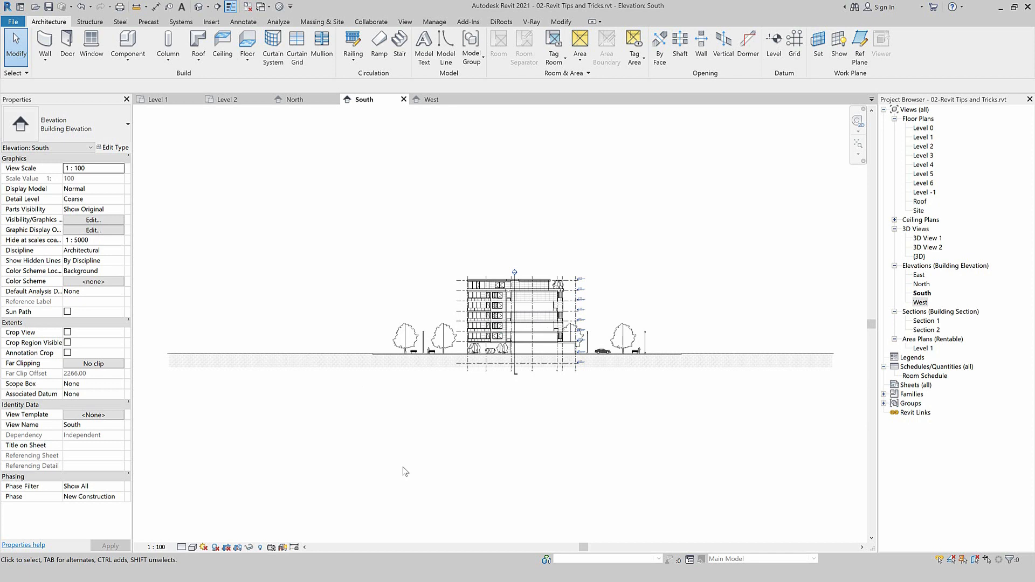
left_click(297, 101)
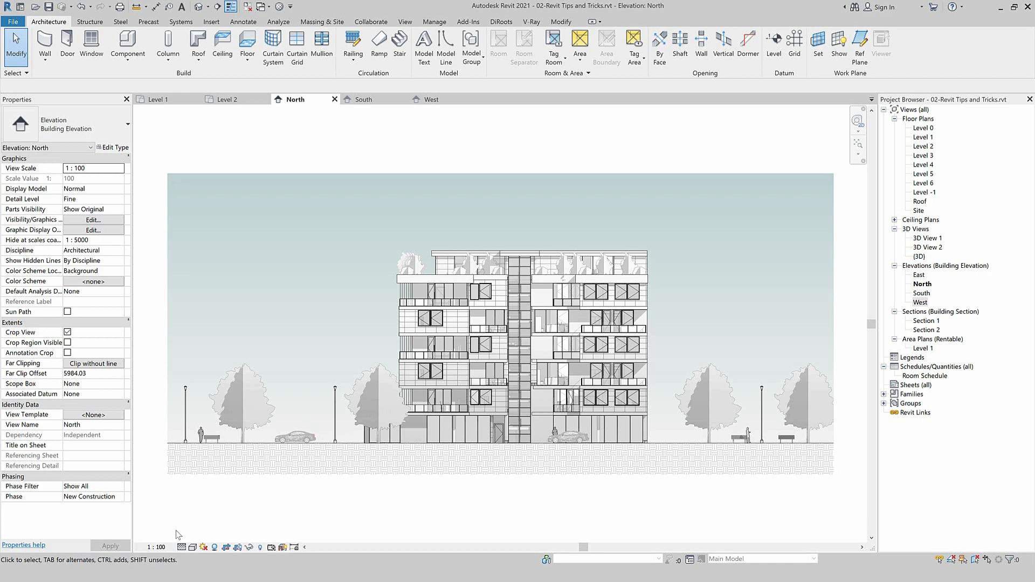
left_click(193, 547)
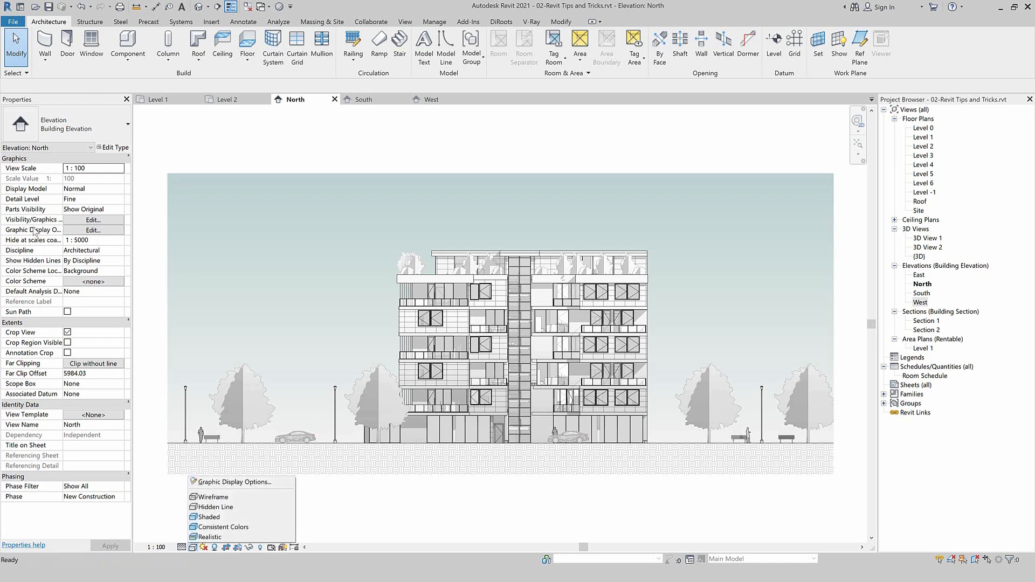
left_click(229, 481)
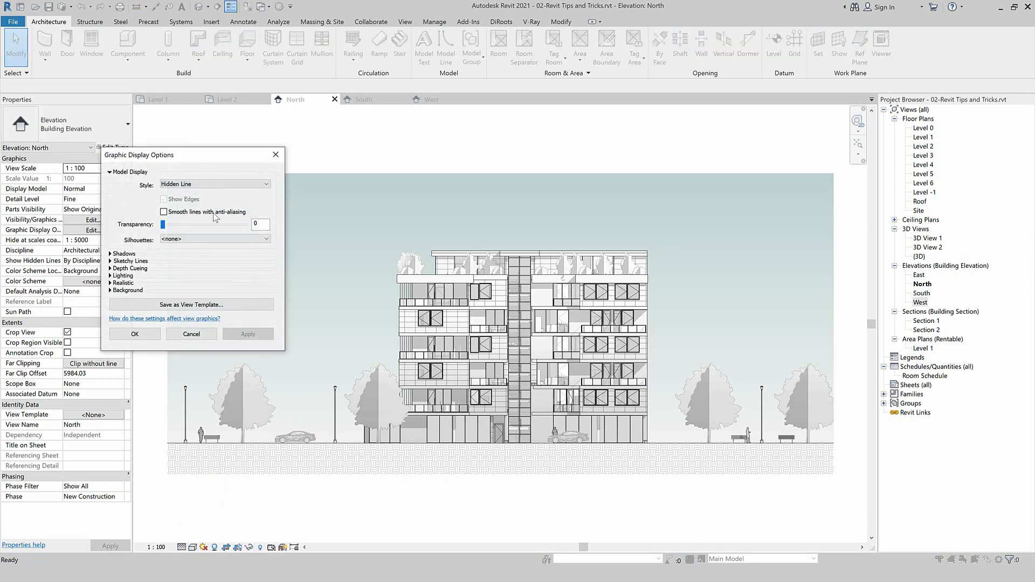
left_click(191, 308)
type("Render Section 1")
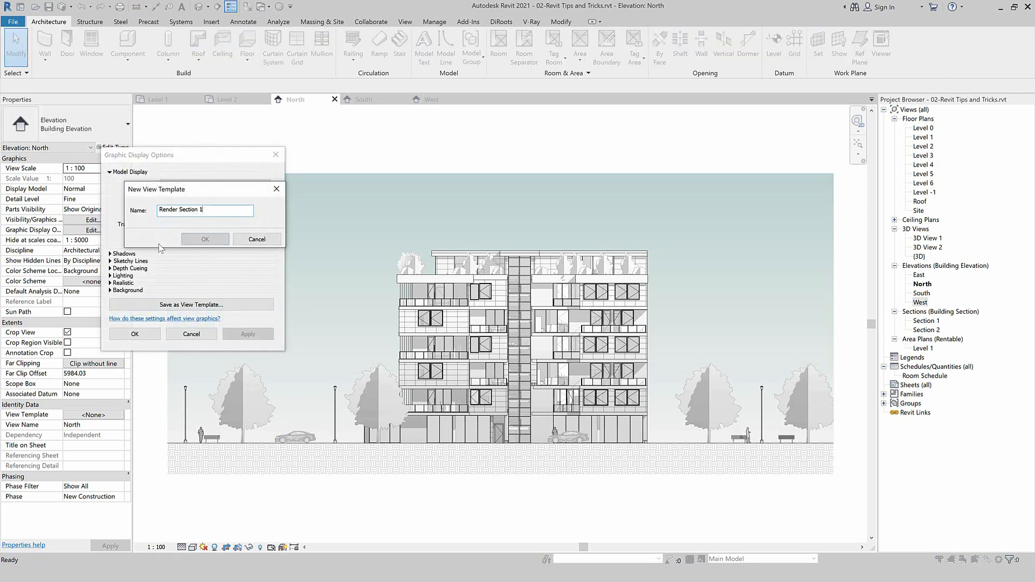
left_click(205, 242)
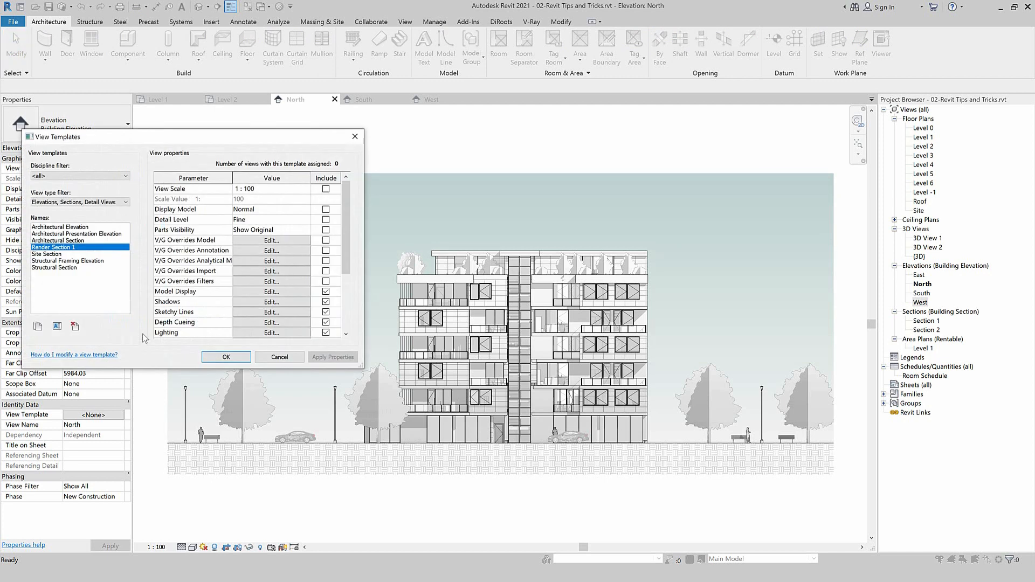
left_click(226, 357)
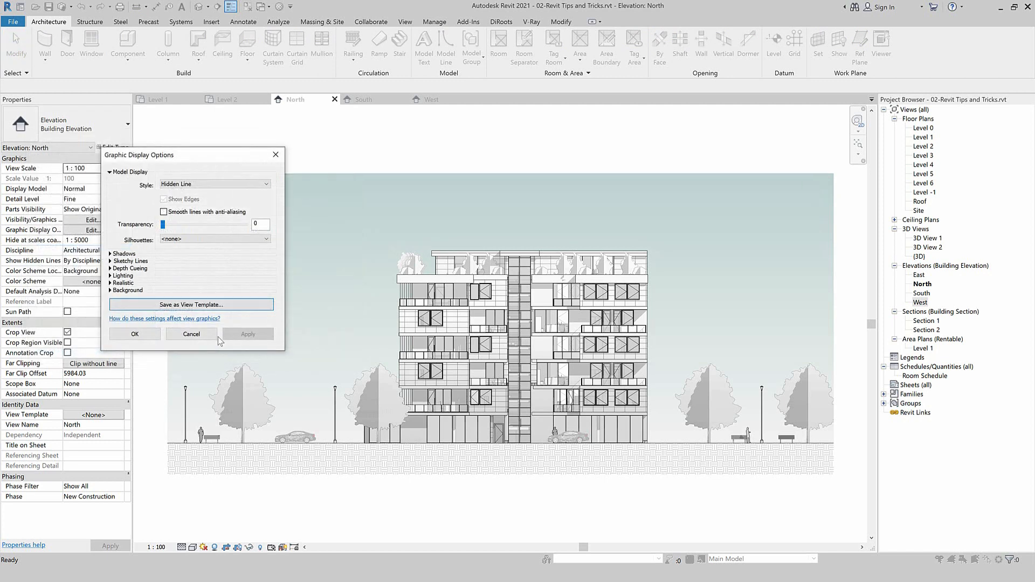
left_click(135, 333)
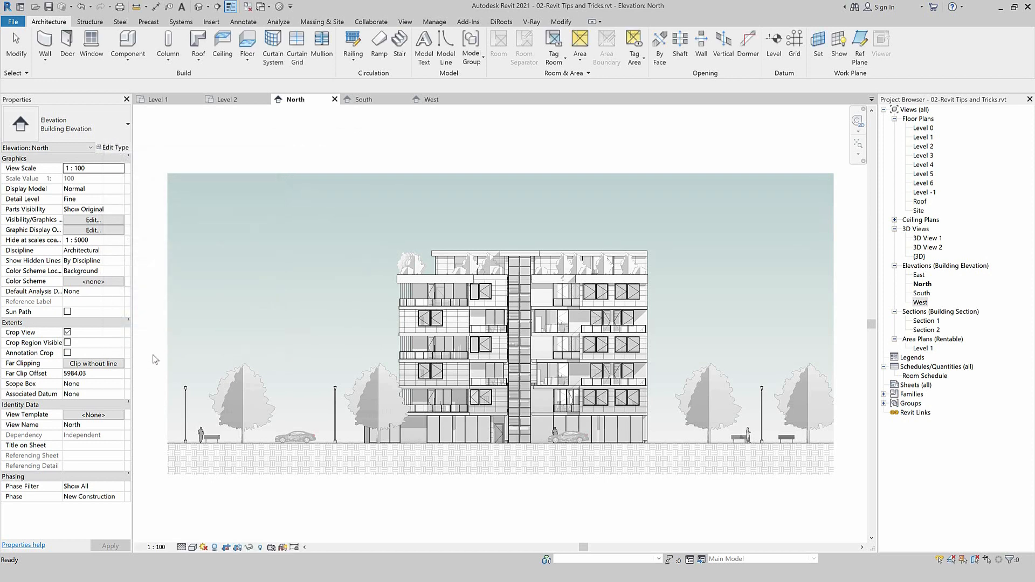
Assign the Render Section 1 view template to the South elevation and inspect the building's new display
left_click(371, 100)
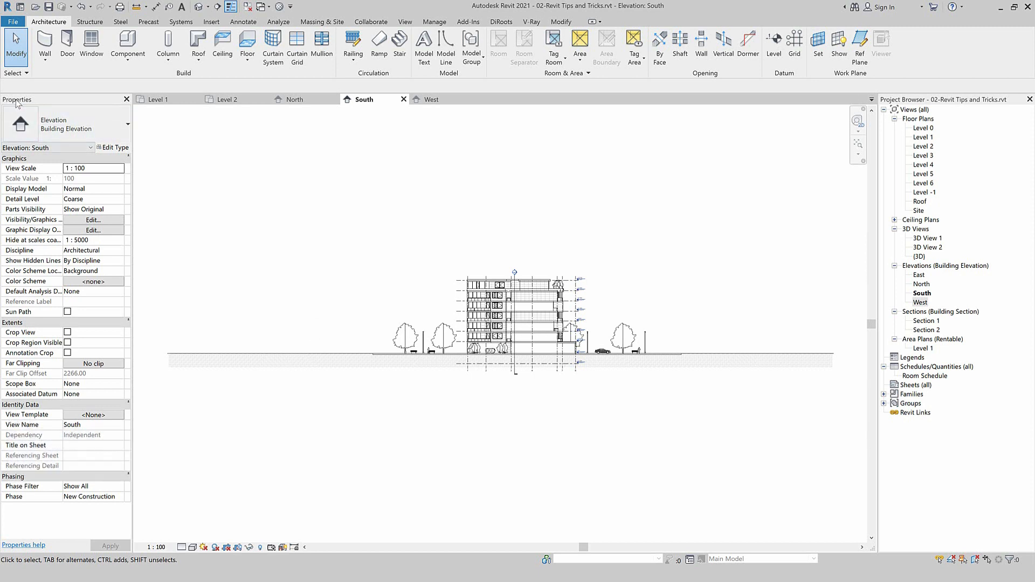
left_click(81, 415)
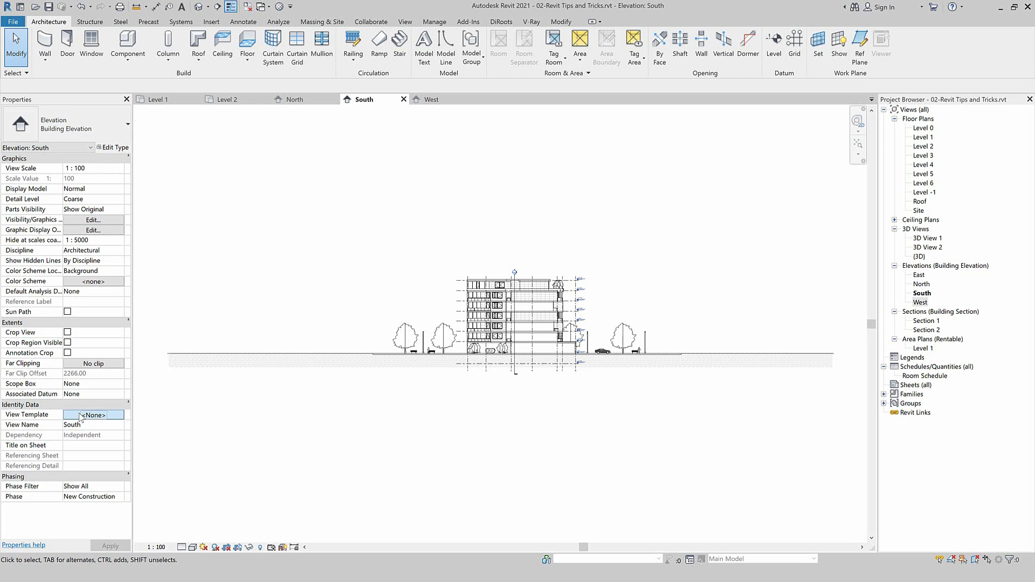
left_click(383, 287)
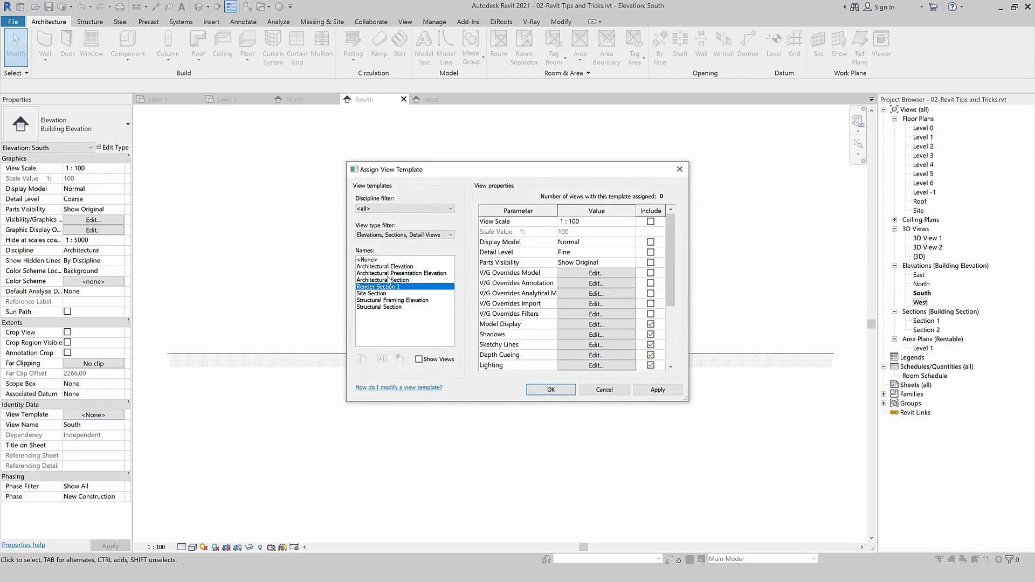
left_click_drag(434, 171, 229, 145)
left_click(345, 365)
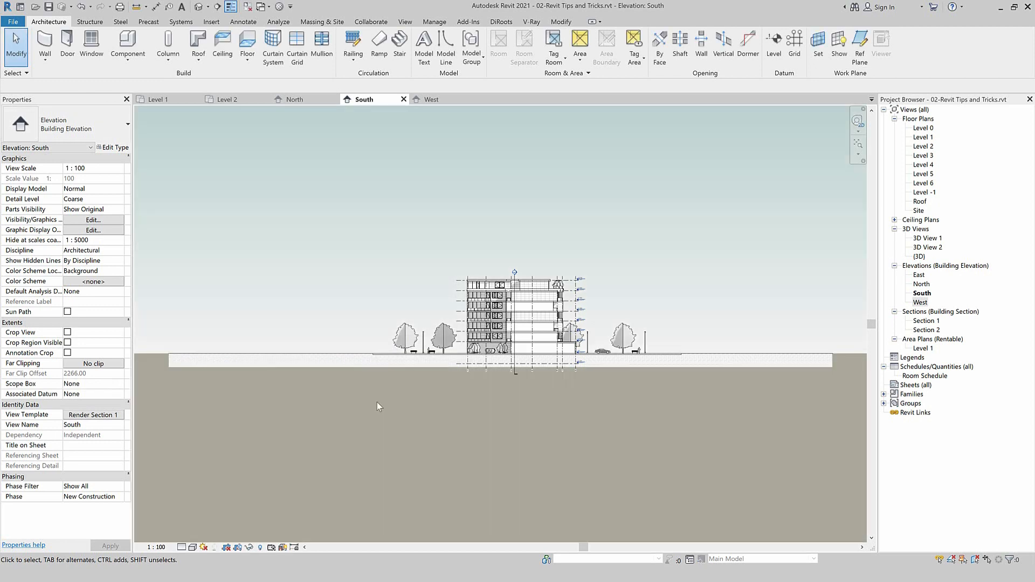
scroll(596, 324, "up", 5)
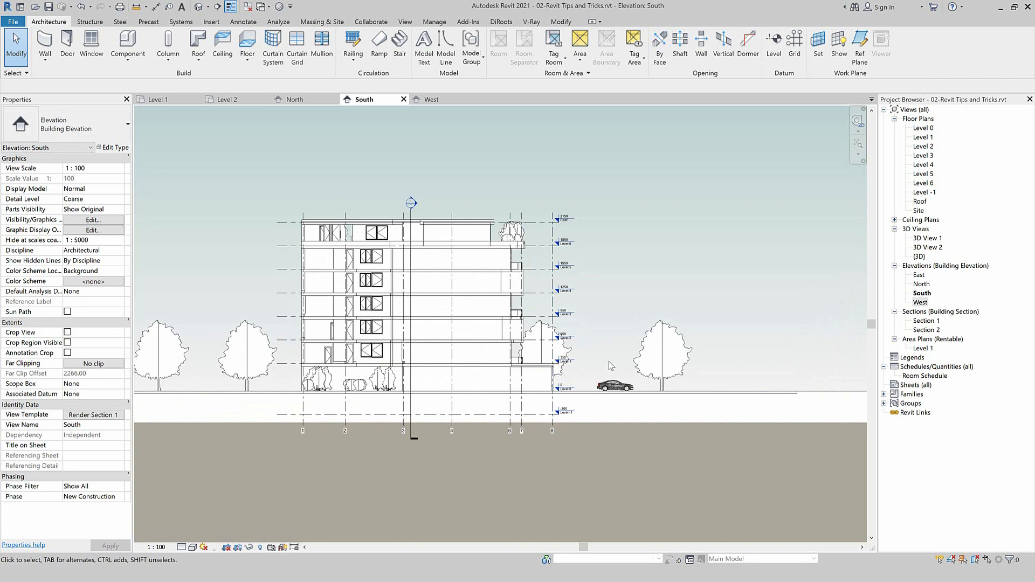
scroll(607, 362, "down", 2)
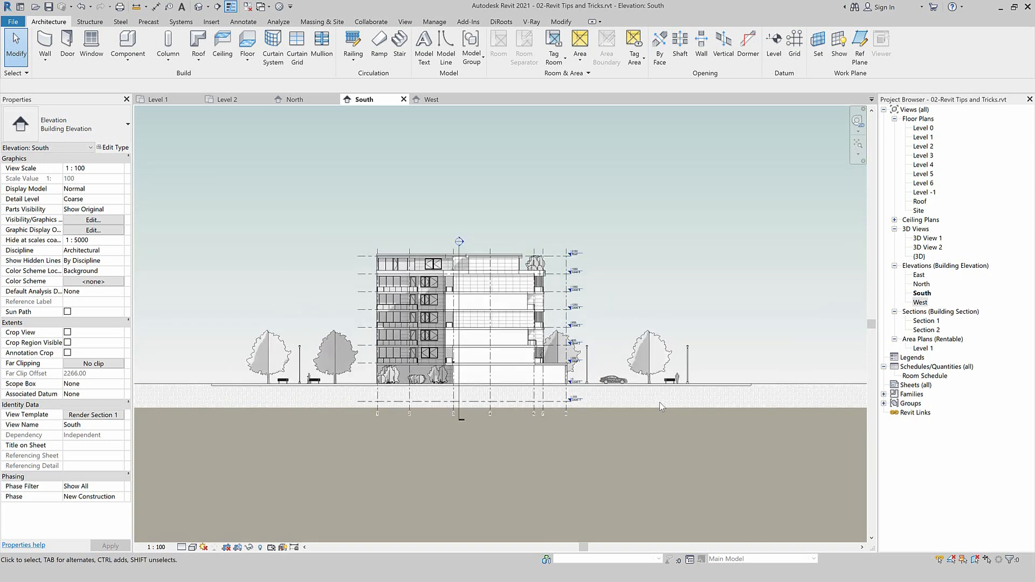
Save the West elevation's realistic graphic display settings as a view template named Render Section 2
left_click(429, 100)
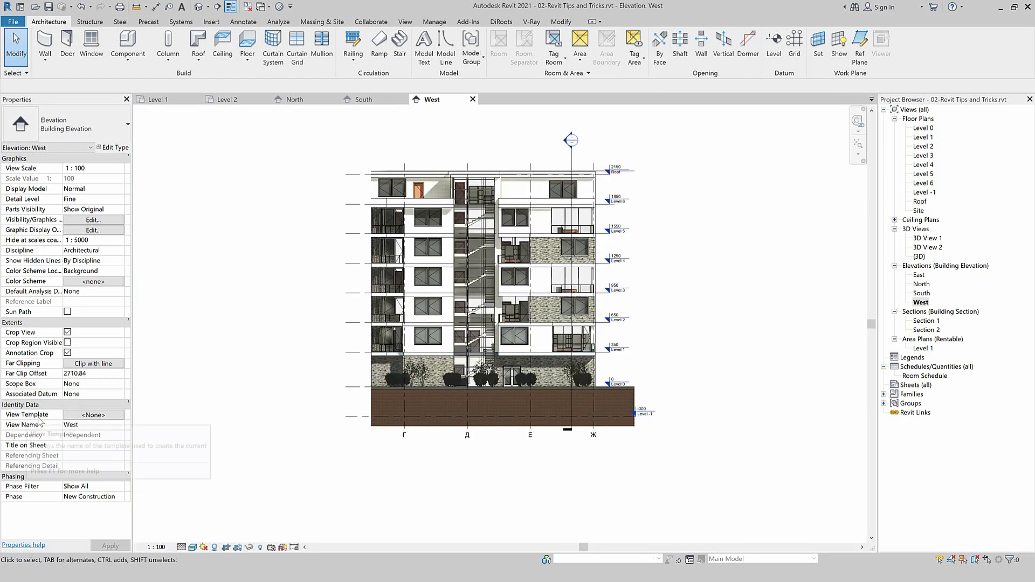
left_click(193, 547)
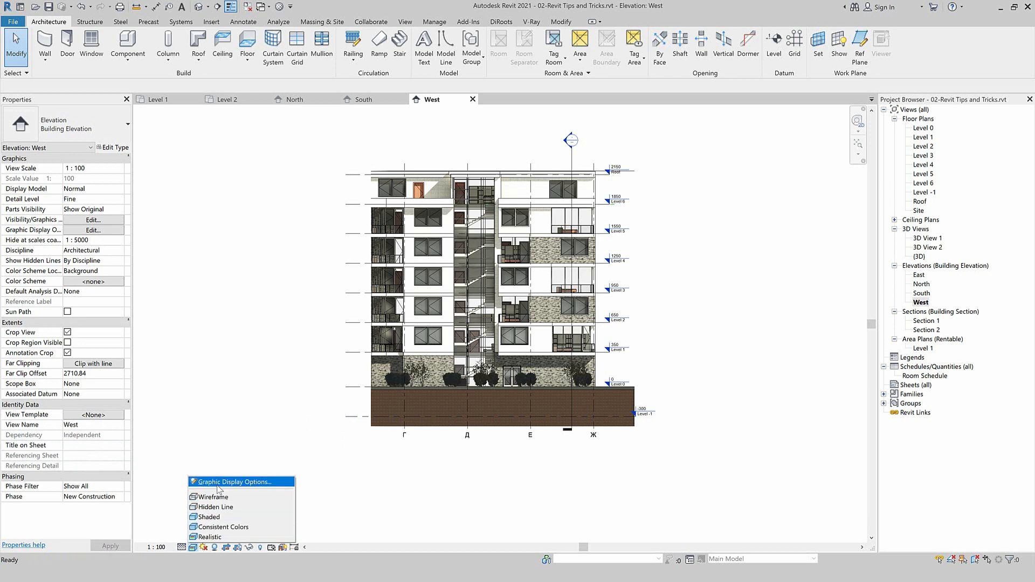
left_click(218, 485)
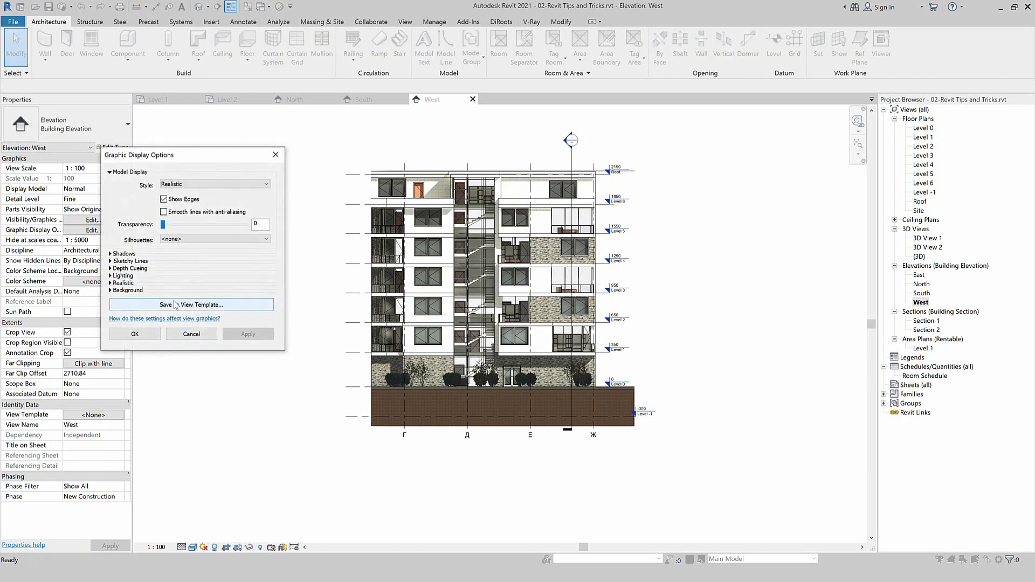
left_click(174, 305)
type("Render Section 1")
left_click_drag(199, 209, 203, 209)
left_click(205, 239)
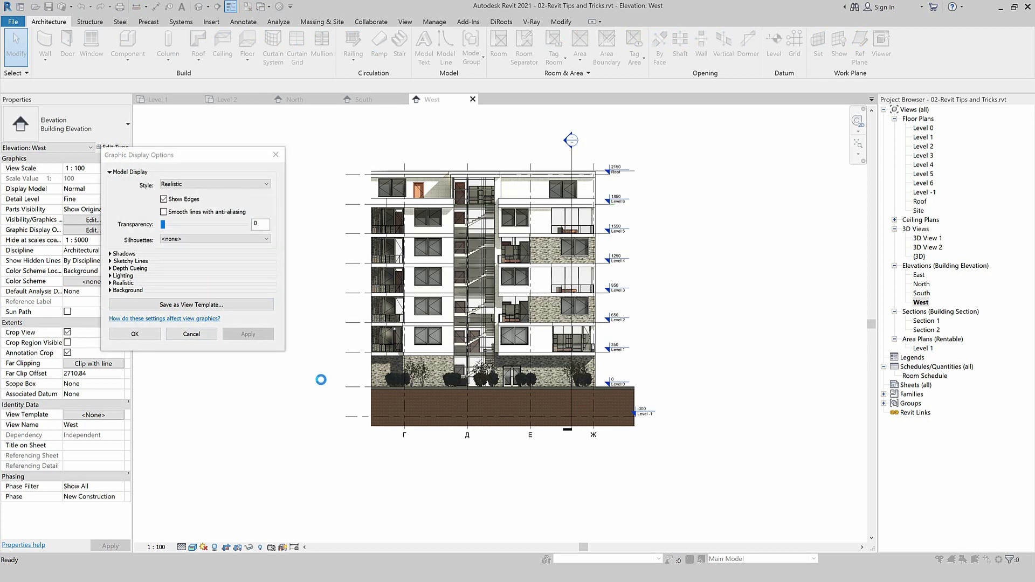
left_click(345, 367)
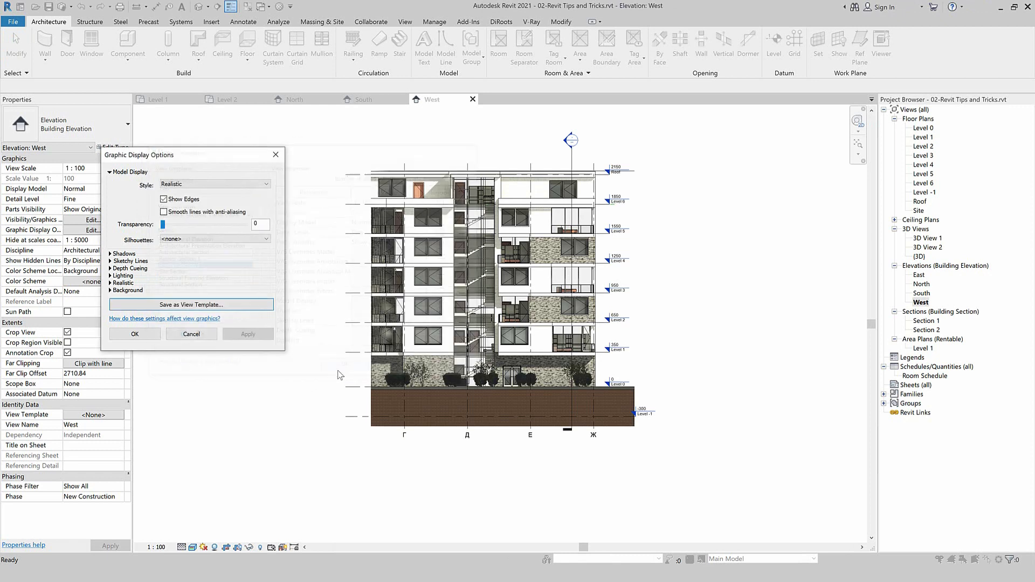
left_click(155, 334)
Replace the South elevation's view template with Render Section 2
left_click(364, 99)
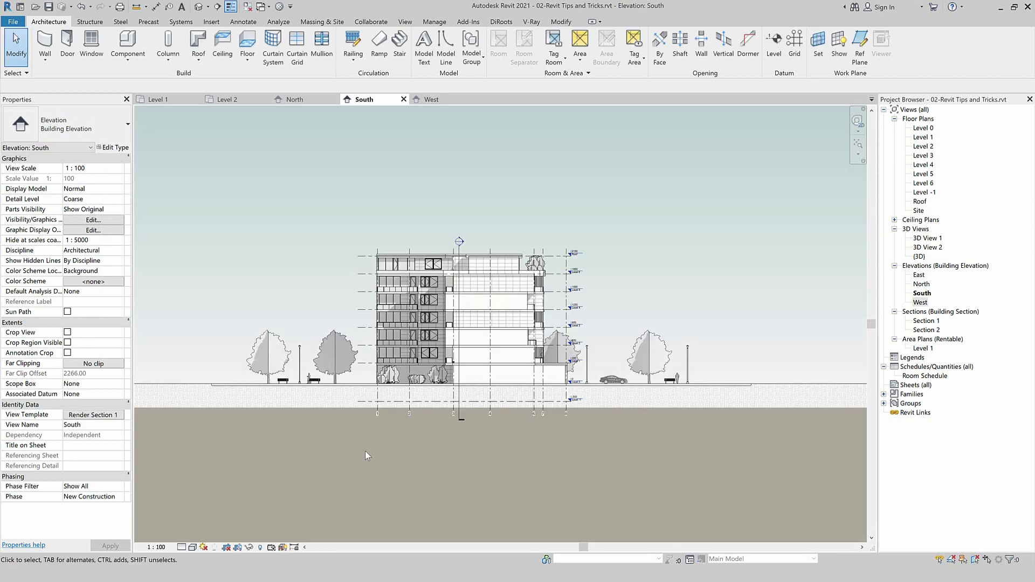
left_click(90, 415)
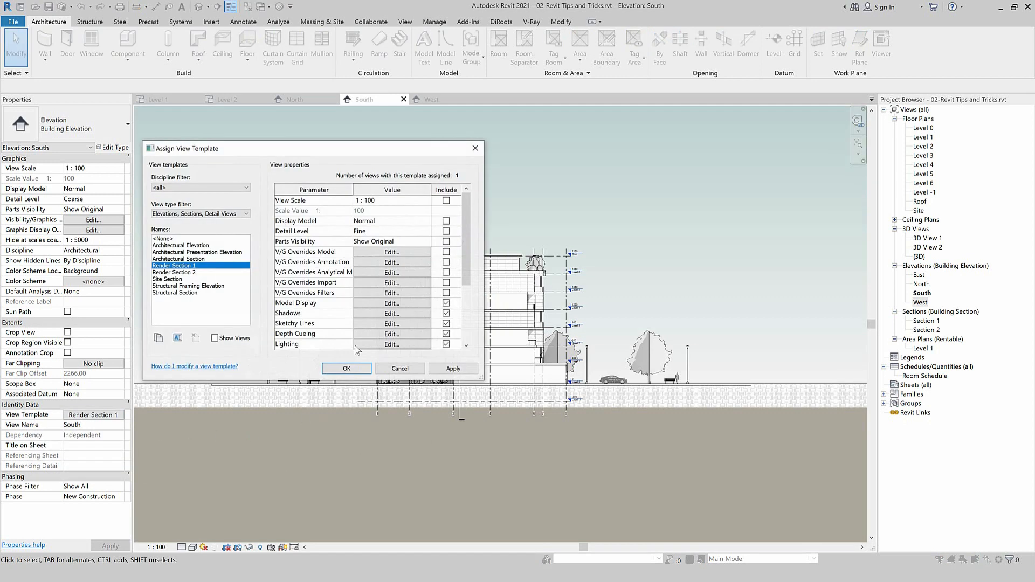
left_click(175, 272)
left_click(346, 368)
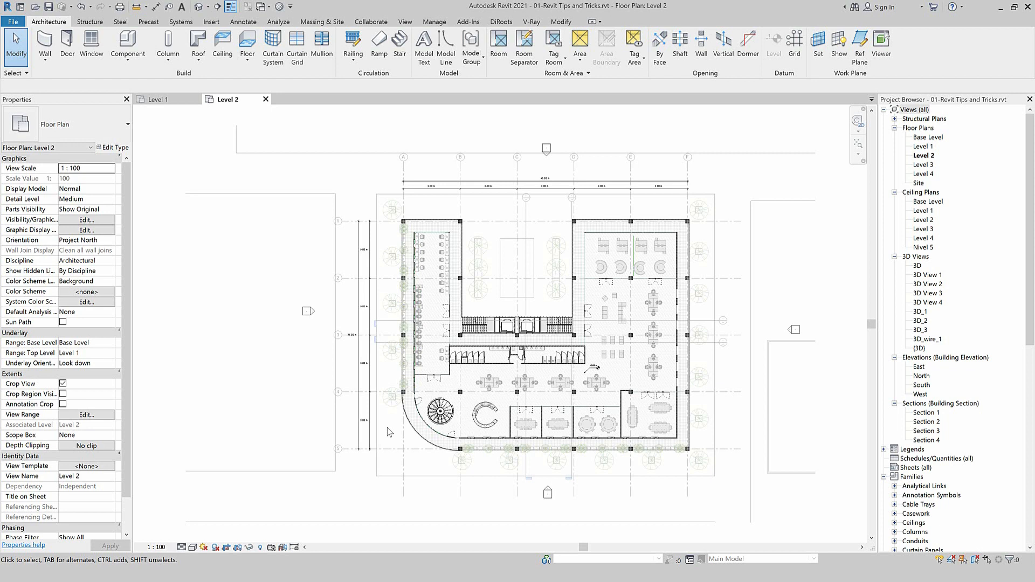
Select the whole spiral stair on the Level 2 plan of 01-Revit Tips and Tricks and isolate it with a 3D Selection Box
scroll(387, 428, "up", 6)
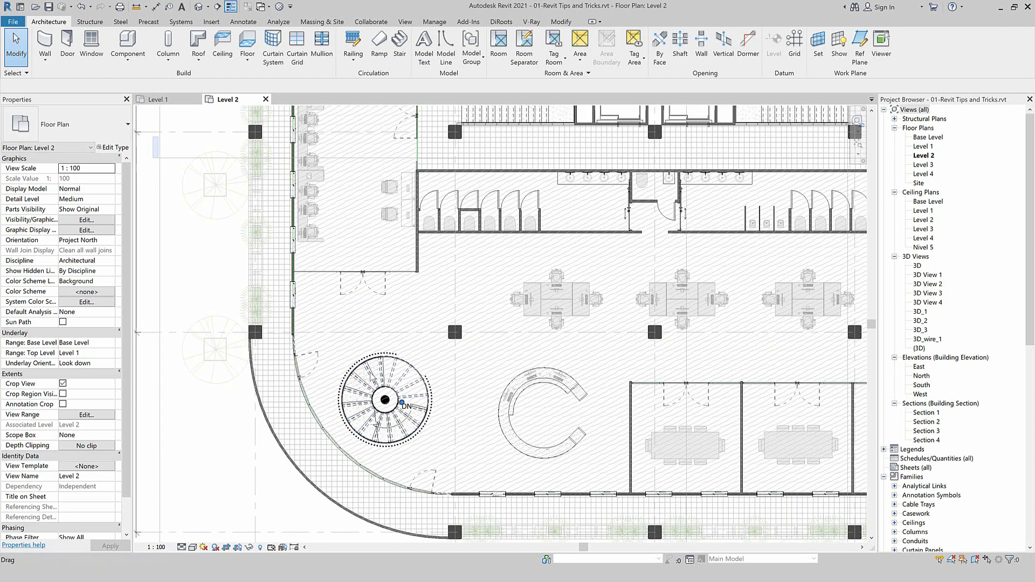
left_click_drag(333, 346, 442, 453)
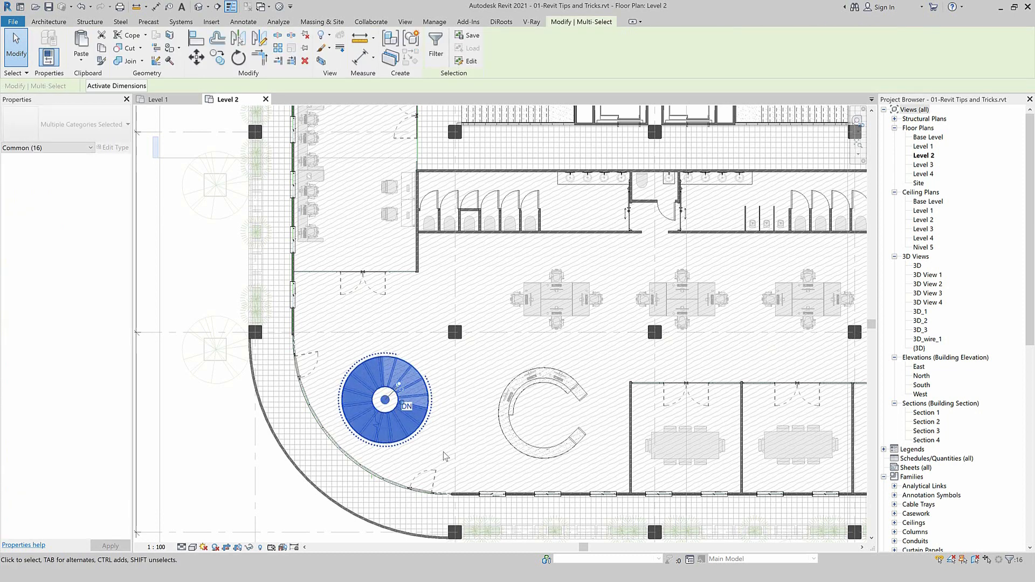
scroll(474, 419, "up", 1)
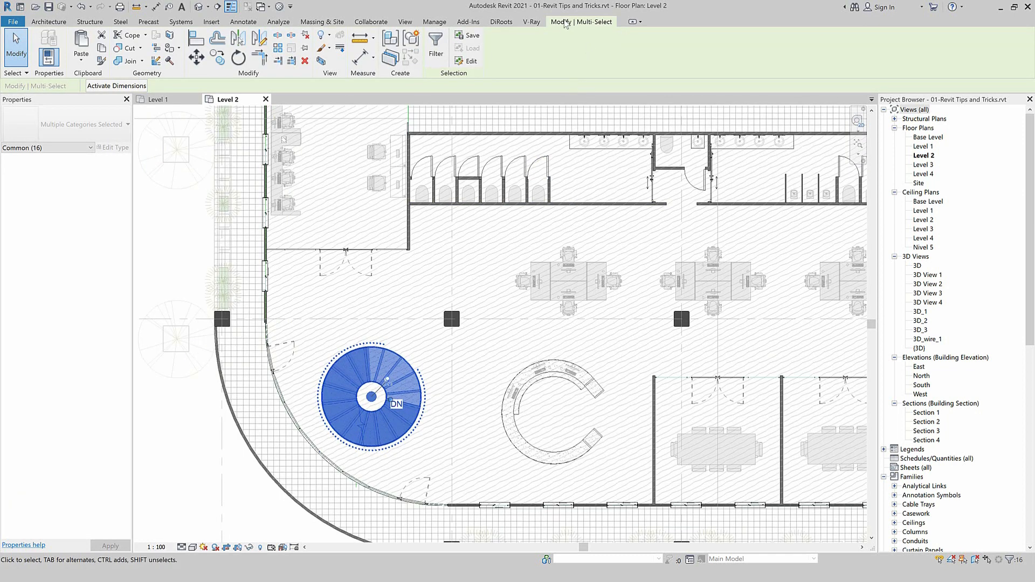
left_click(322, 61)
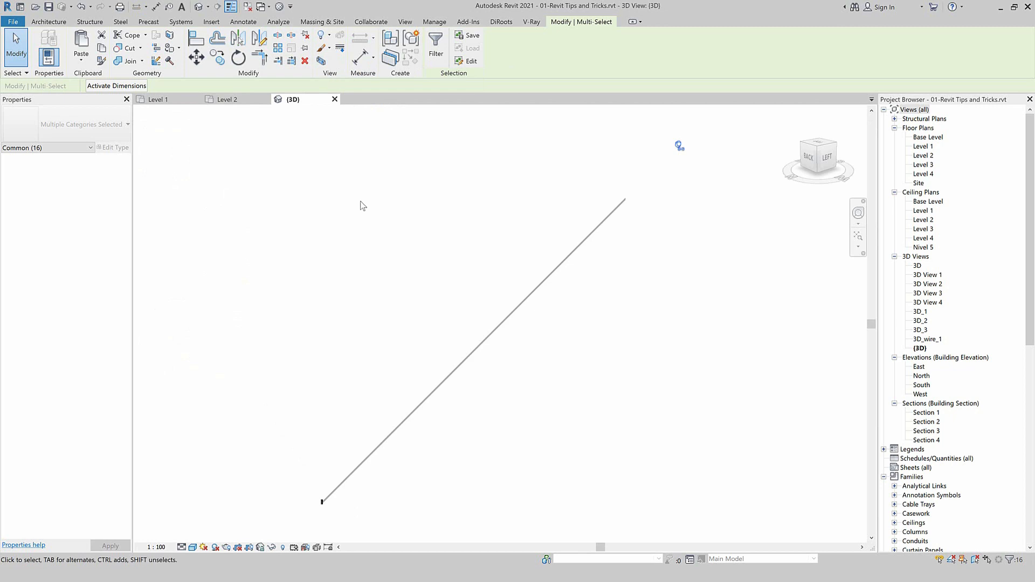
Examine the isolated spiral stair, its surrounding columns and floor slabs in the {3D} view from several angles
scroll(324, 410, "down", 3)
scroll(325, 485, "up", 5)
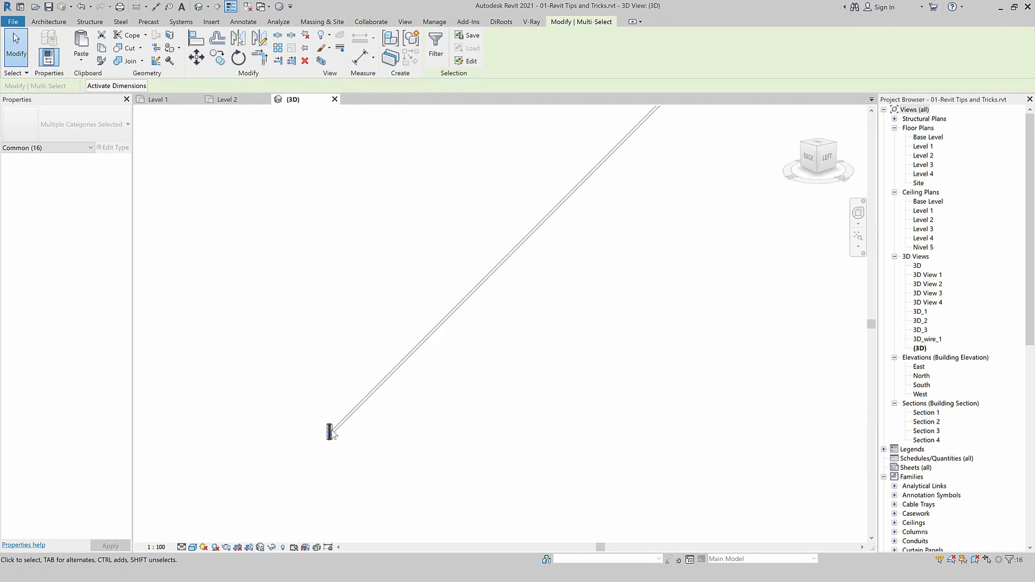
scroll(307, 499, "up", 4)
left_click(296, 508)
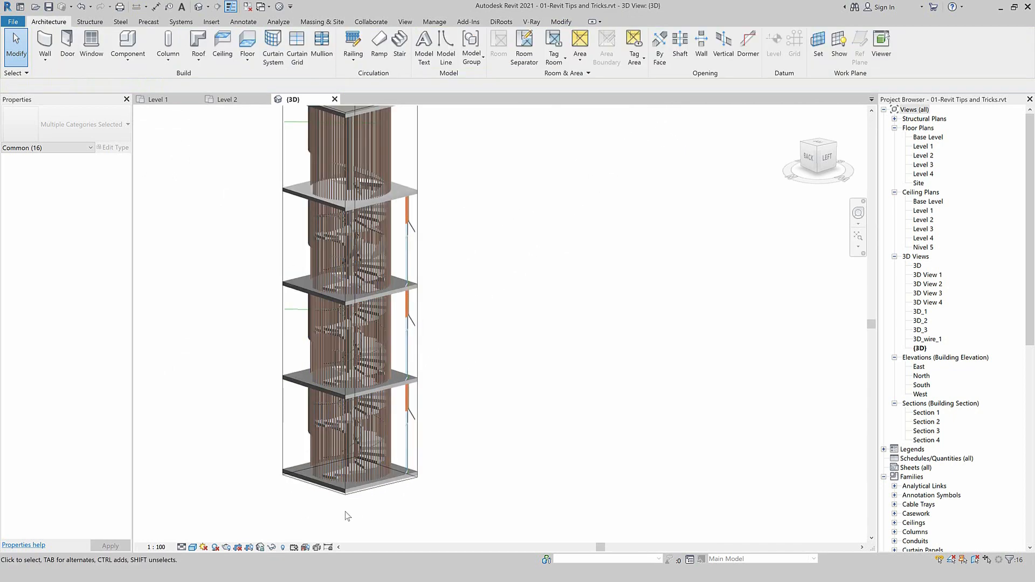
scroll(380, 457, "down", 2)
middle_click_drag(318, 504, 562, 499, "shift")
scroll(406, 480, "up", 6)
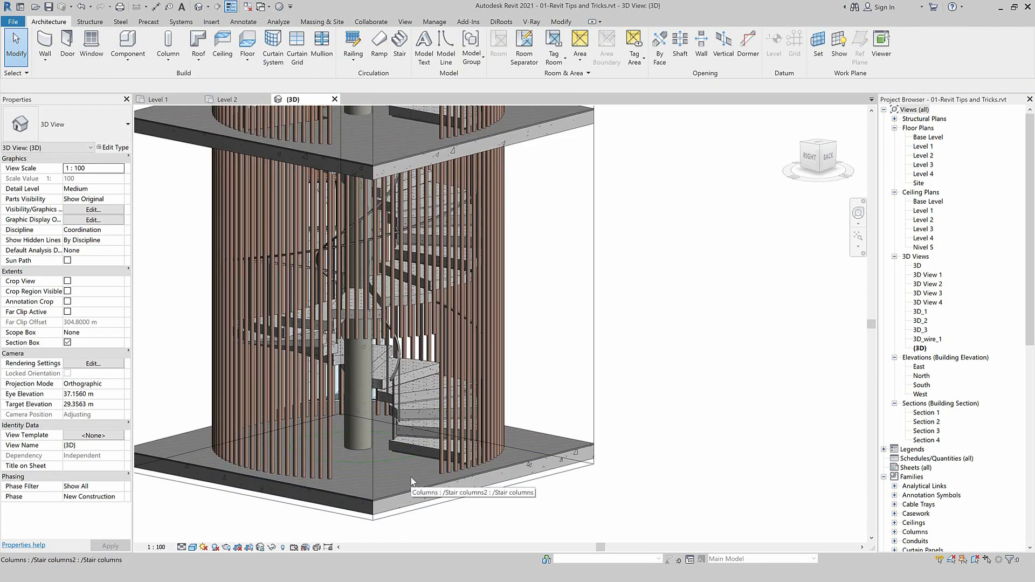
scroll(486, 421, "down", 5)
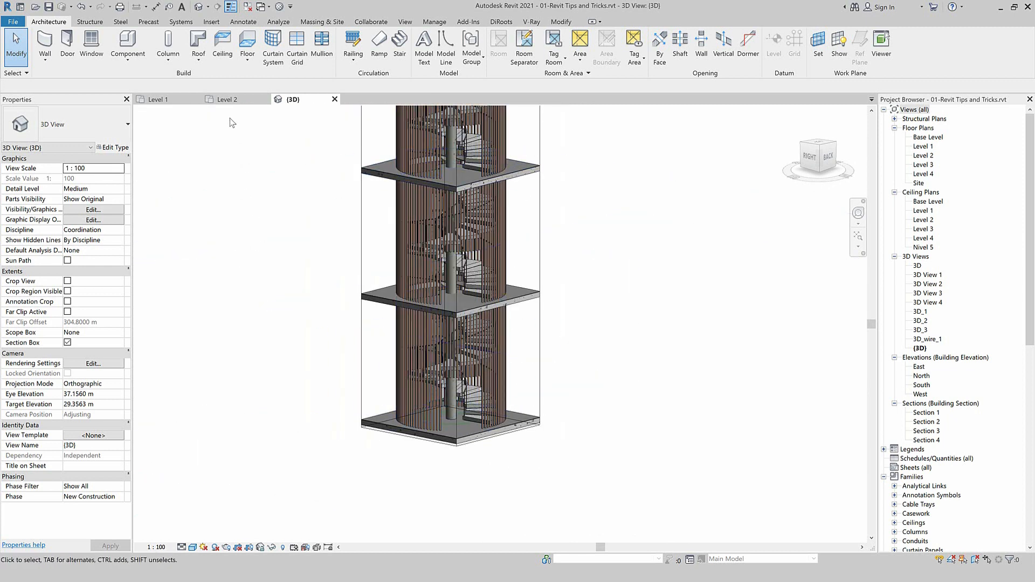
Isolate the four-seat office desk nearest the spiral stair on Level 2 with a 3D Selection Box
left_click(240, 98)
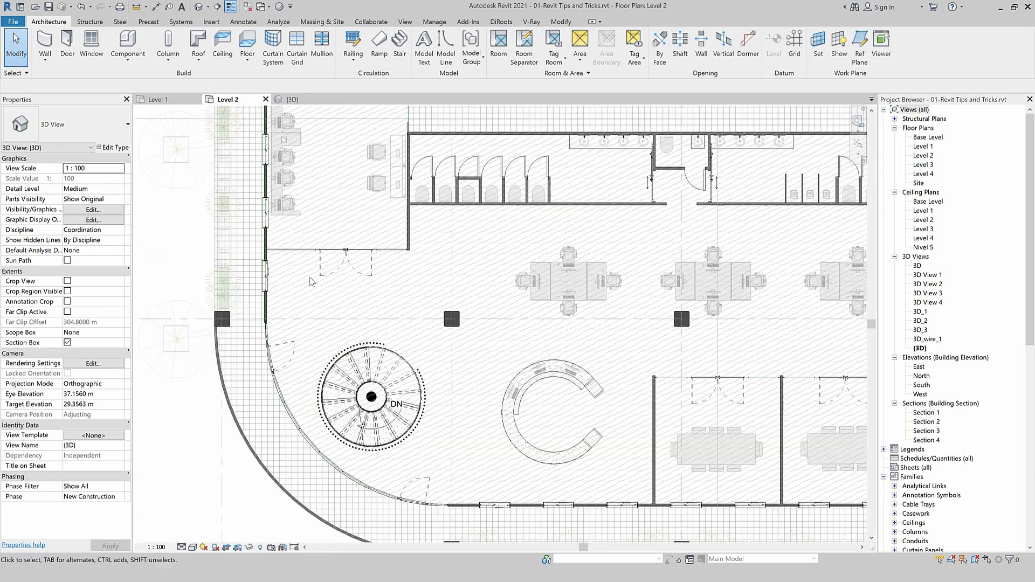
left_click(553, 294)
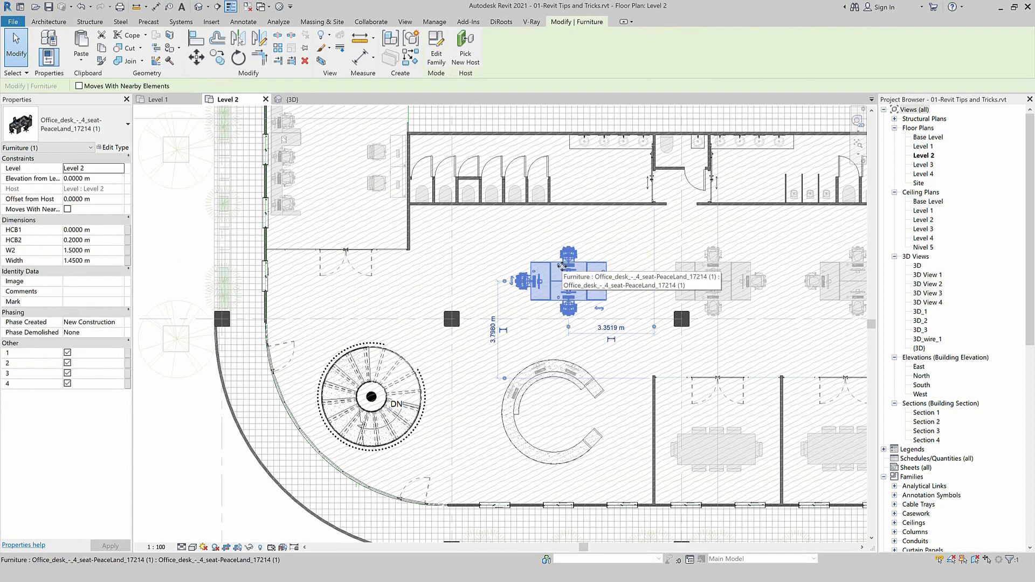
left_click(321, 61)
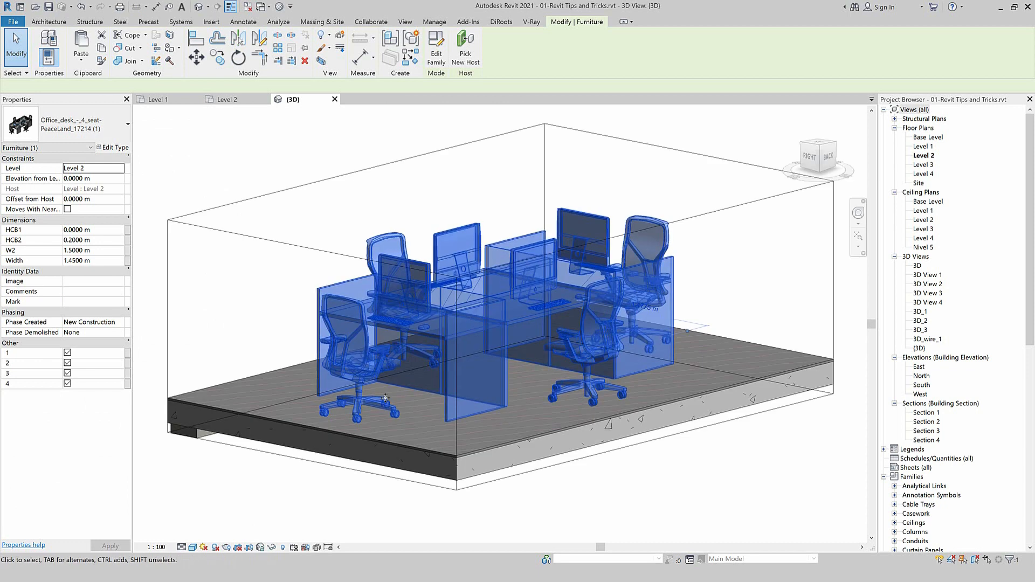
left_click(412, 515)
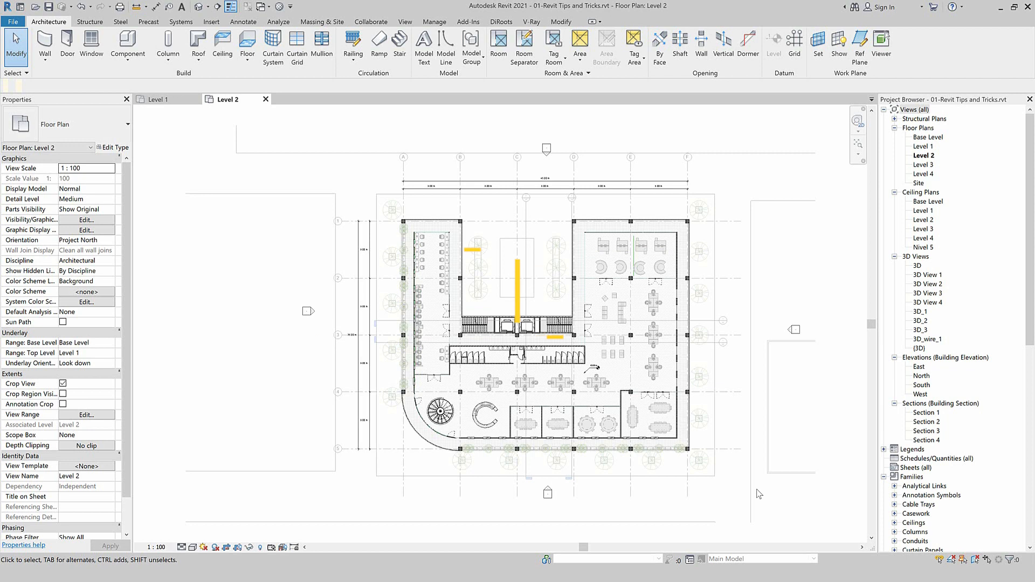
Hide the whole Dimensions category in the Level 2 floor plan, using the upper grid dimension string as the selected element
left_click(654, 188)
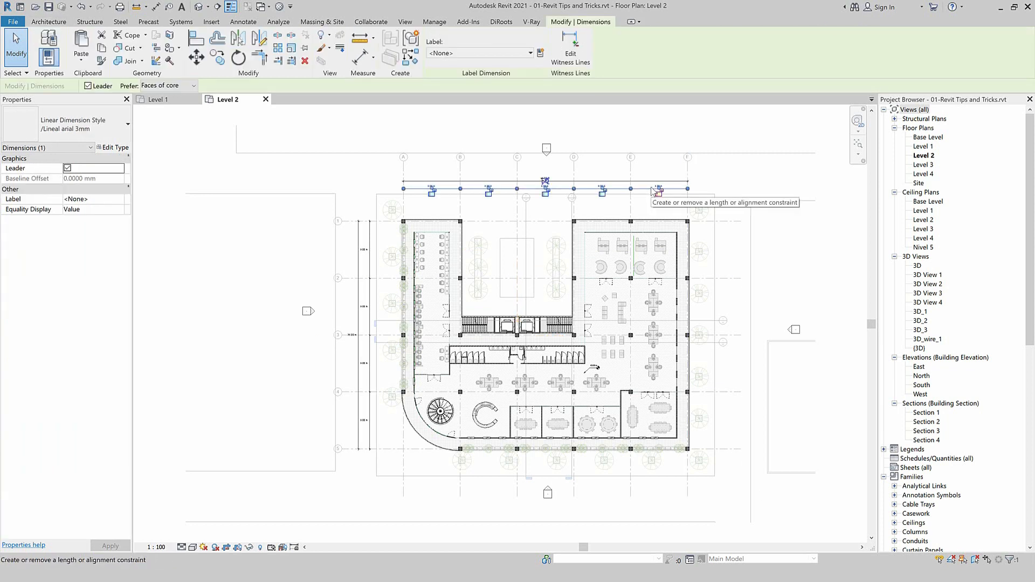
right_click(651, 188)
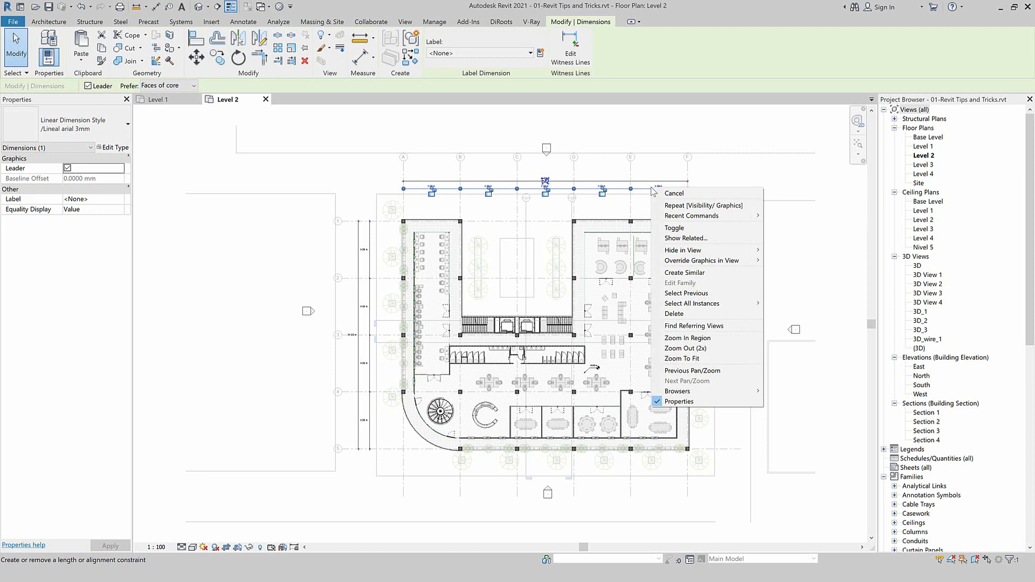
mouse_move(700, 250)
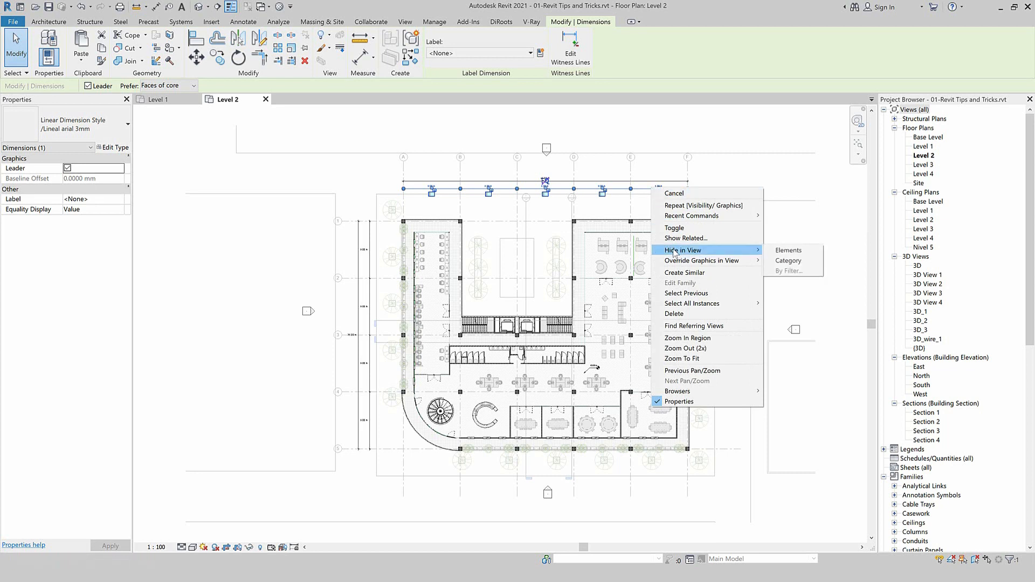
left_click(792, 261)
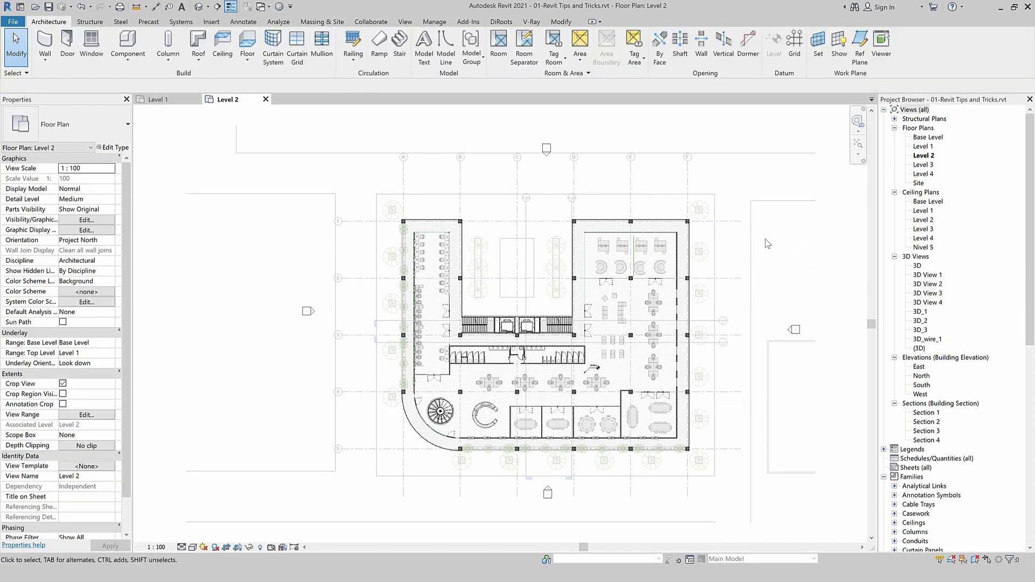
Reveal the hidden elements on Level 2, unhide the dimensions' category and leave reveal mode
left_click(260, 547)
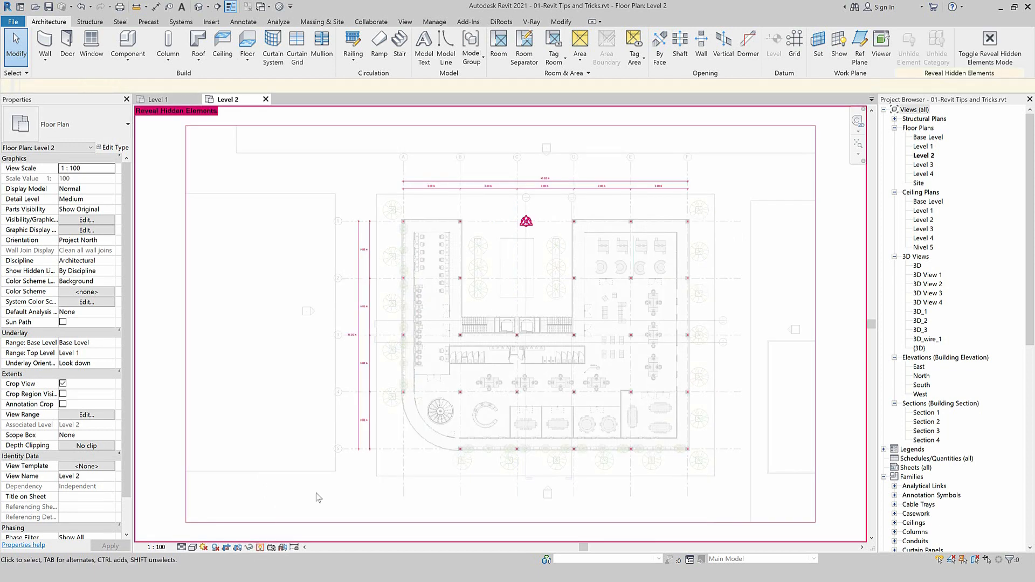
left_click(612, 190)
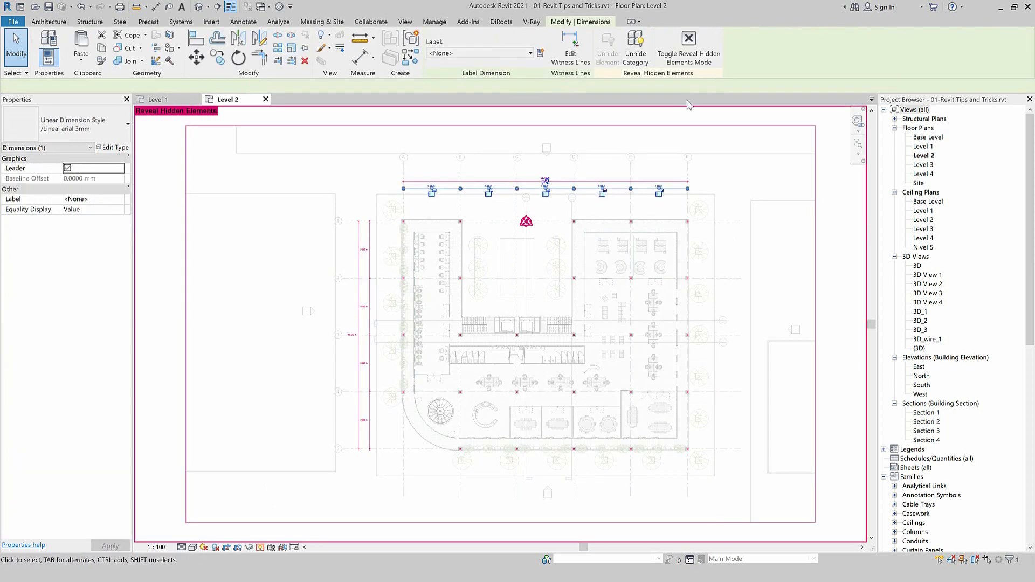
left_click(640, 62)
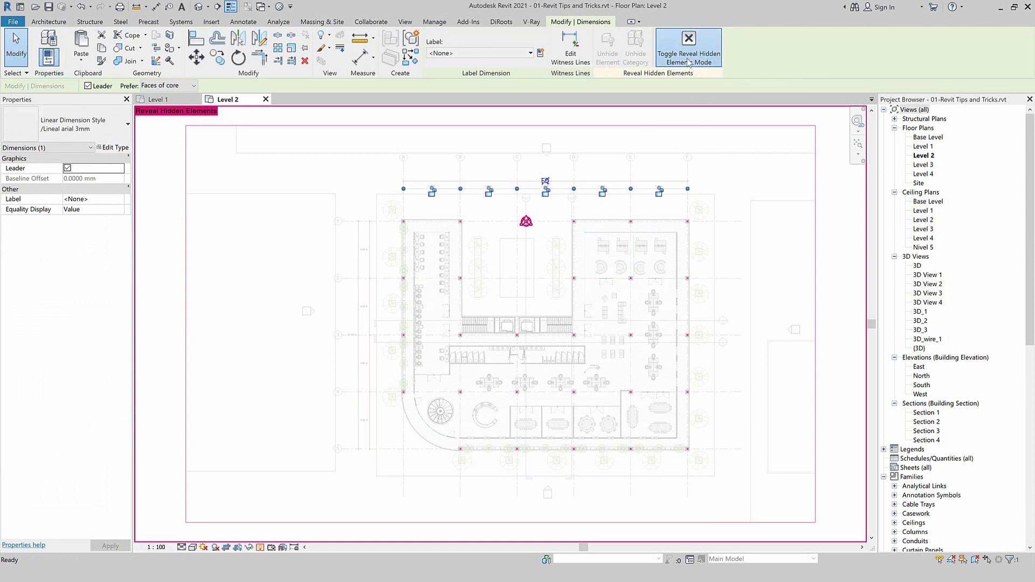
left_click(726, 232)
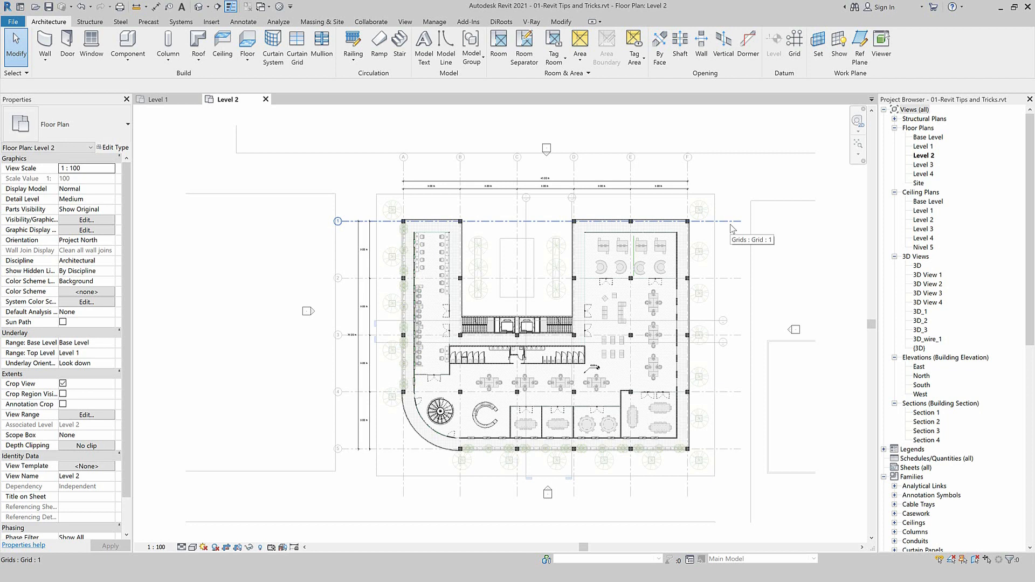
key("v")
key("v")
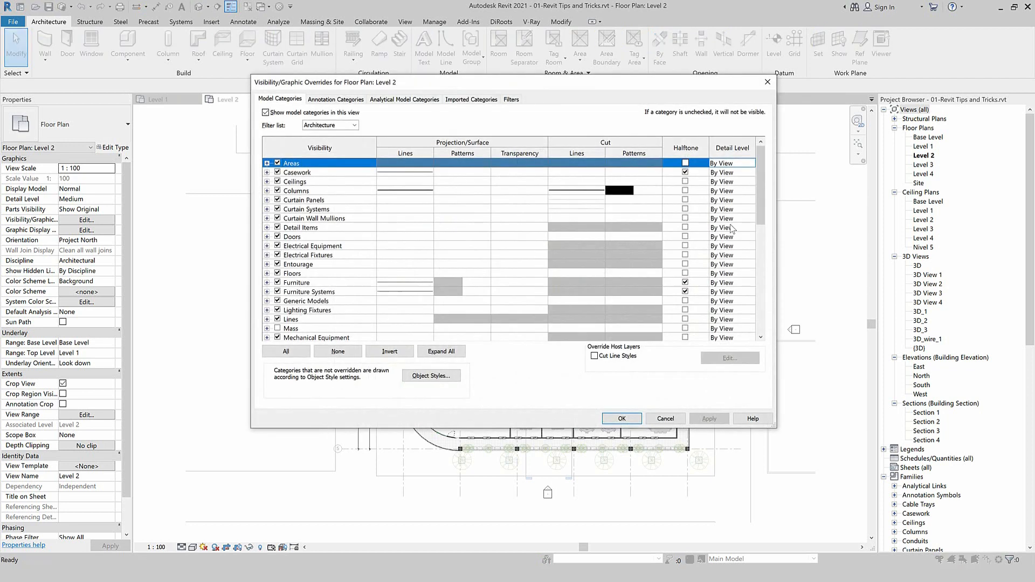
left_click(767, 82)
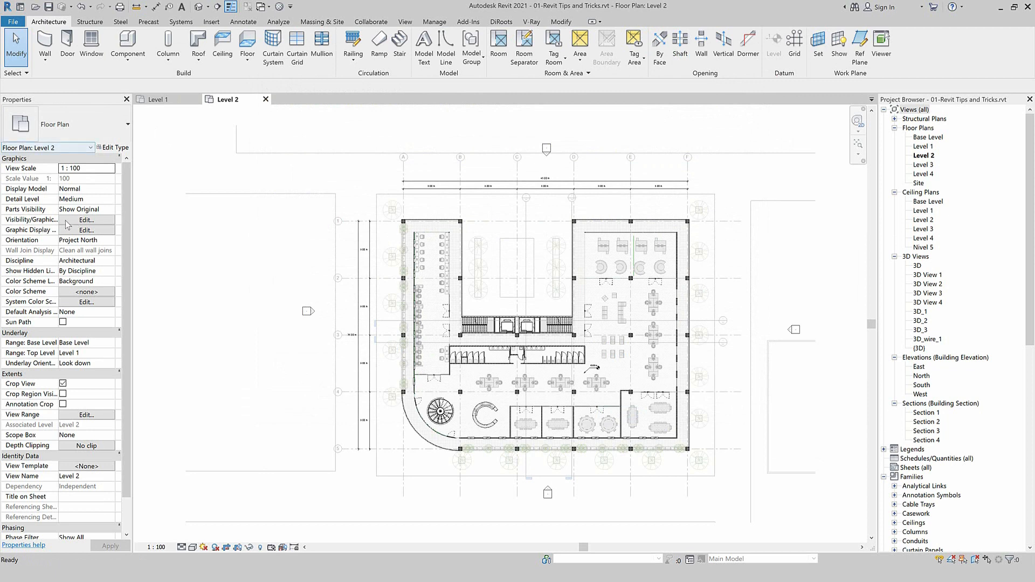
Turn off the Dimensions annotation category in Level 2's Visibility/Graphic Overrides and apply the change
left_click(66, 221)
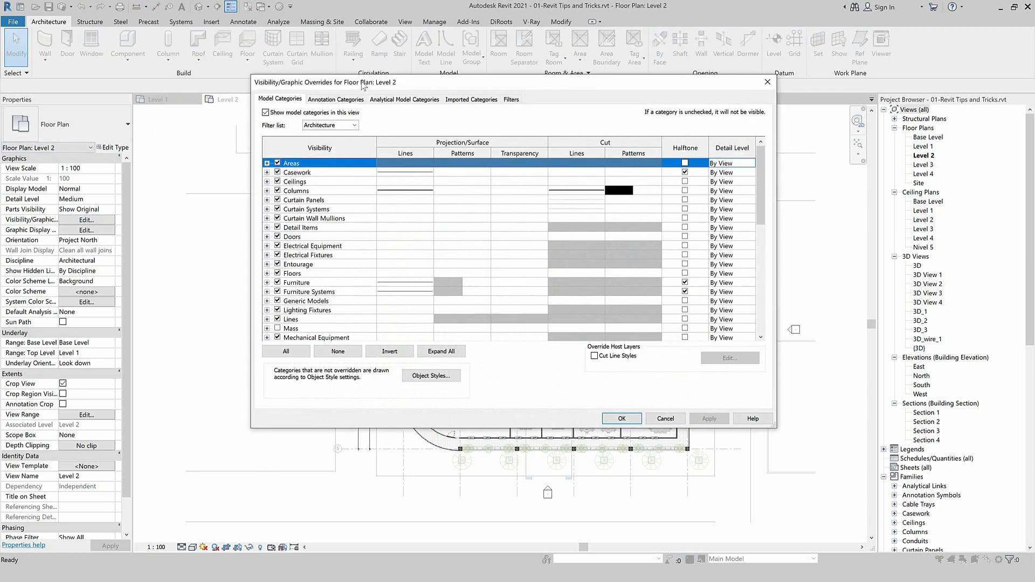
left_click_drag(362, 85, 315, 120)
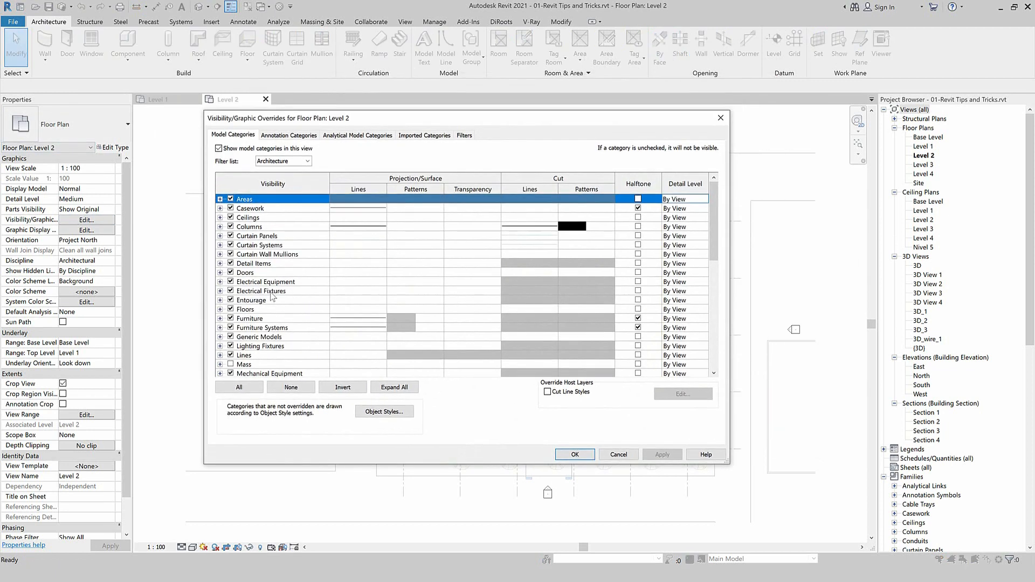
left_click(304, 136)
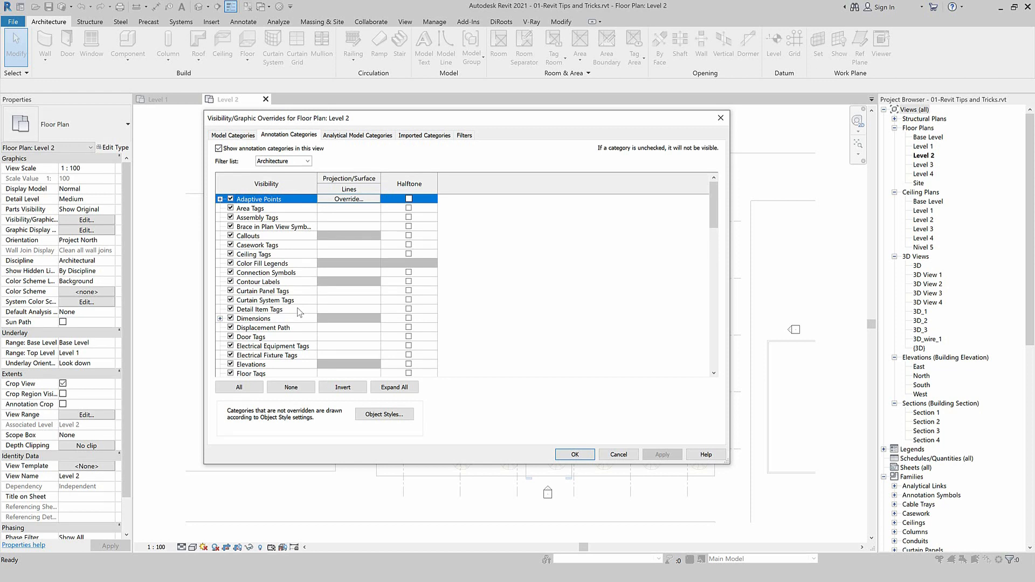
left_click(231, 318)
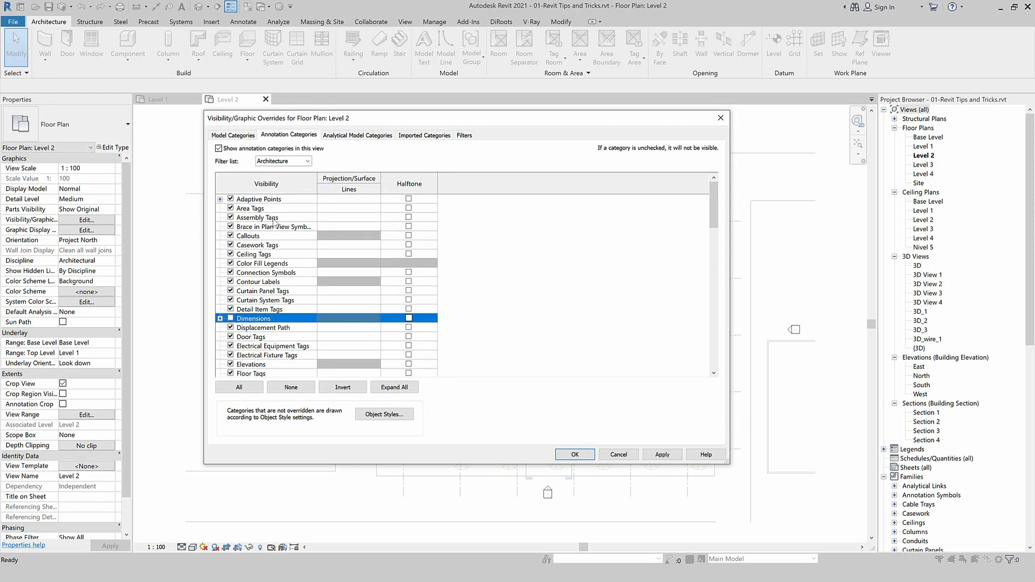
left_click(670, 457)
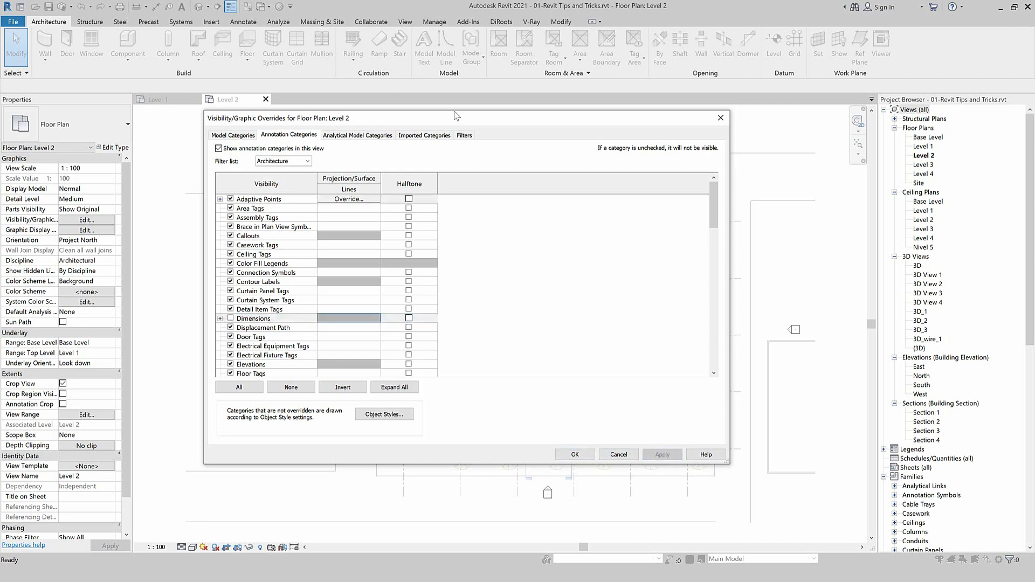
left_click_drag(536, 211, 472, 120)
mouse_move(456, 168)
left_mouse_down()
mouse_move(556, 180)
mouse_move(577, 422)
mouse_move(512, 216)
mouse_move(473, 176)
left_mouse_up()
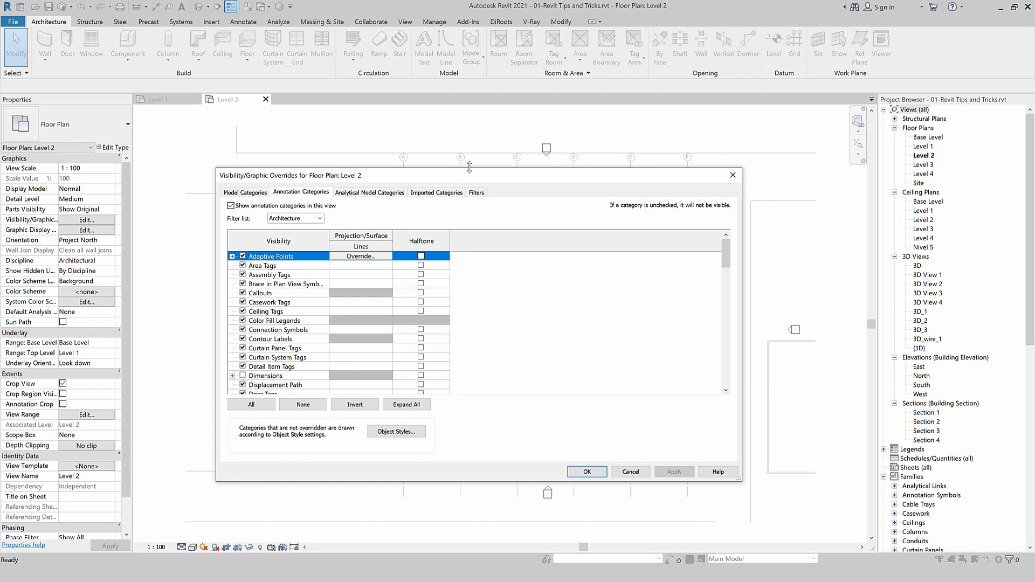
Turn off the Furniture and Furniture Systems model categories in the Level 2 plan's visibility overrides and apply them
left_click(247, 192)
left_click_drag(332, 176, 771, 355)
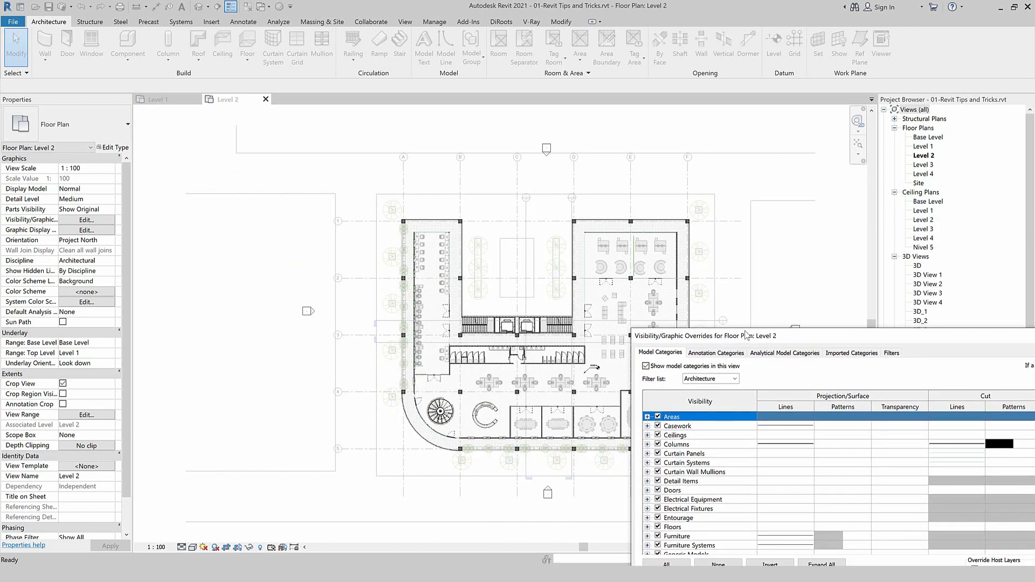
left_click_drag(745, 335, 383, 173)
left_click(314, 346)
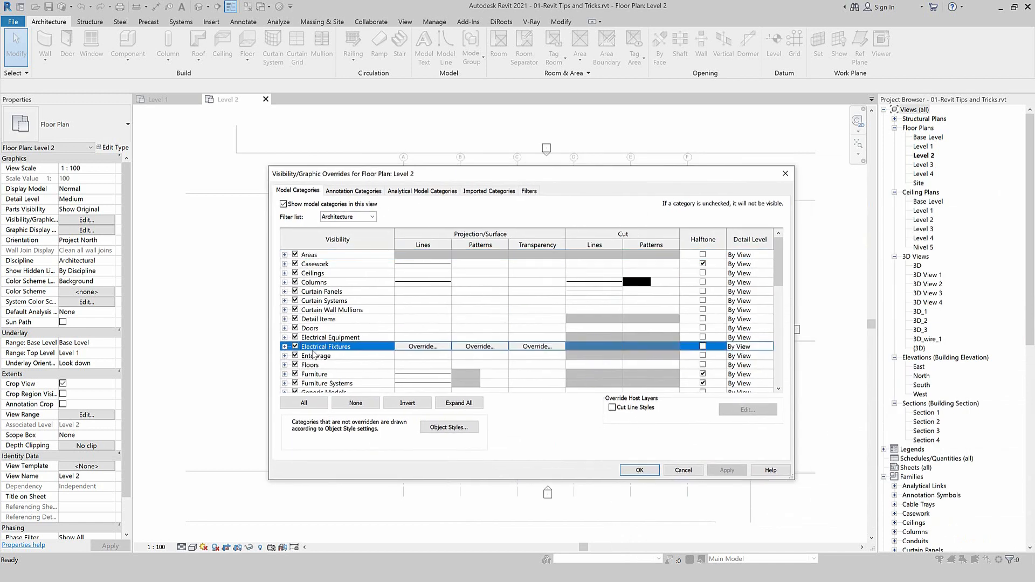
left_click(295, 374)
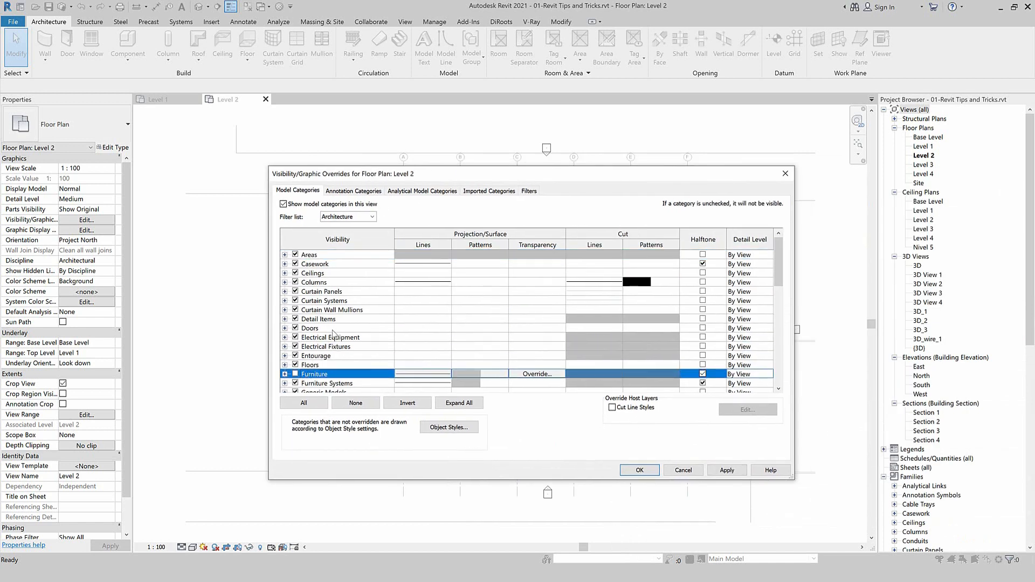
left_click(295, 383)
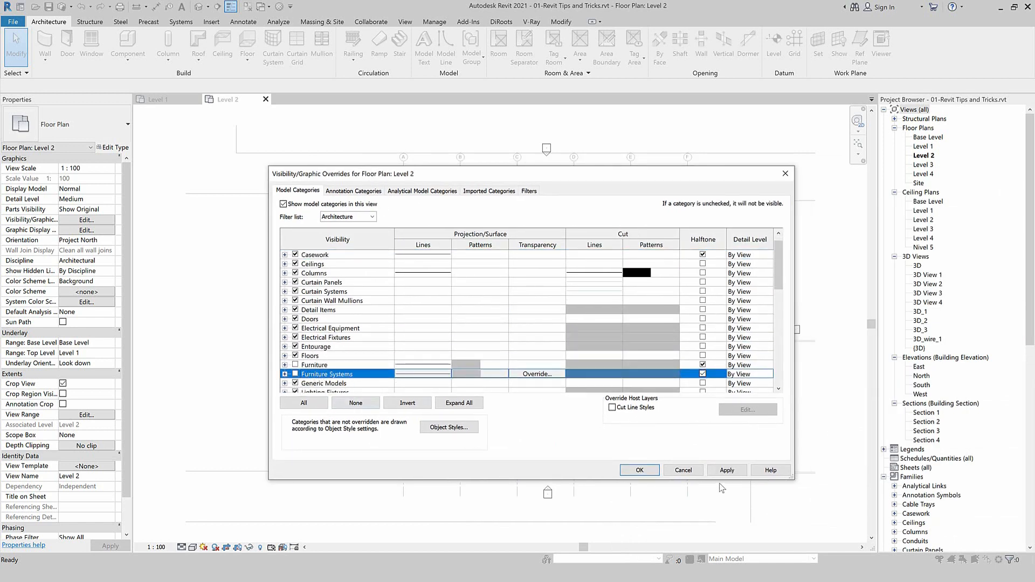
left_click(726, 470)
left_click(640, 470)
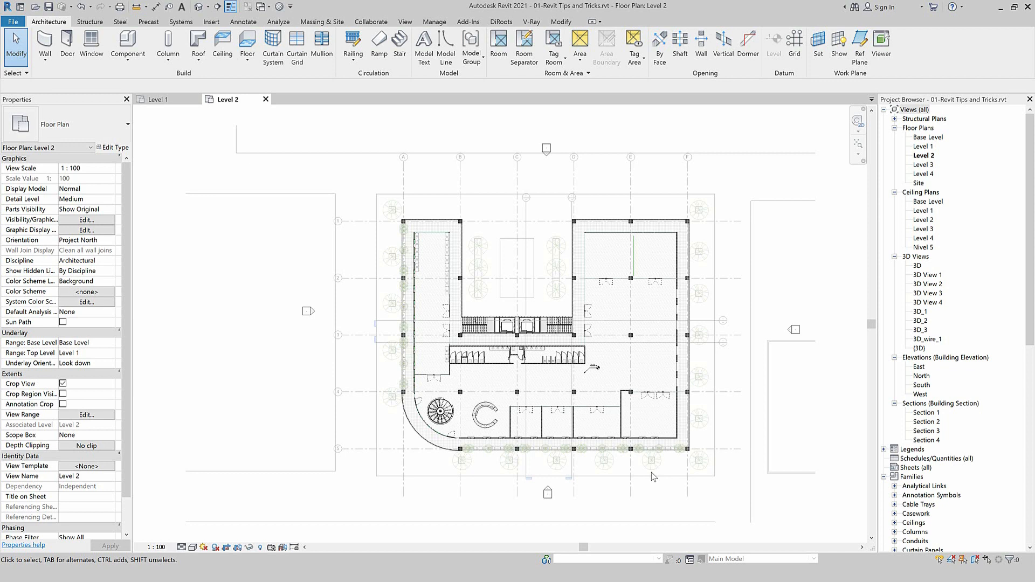
Restore the visibility of the furniture categories and the Dimensions annotation category in the Level 2 plan
key("v")
key("v")
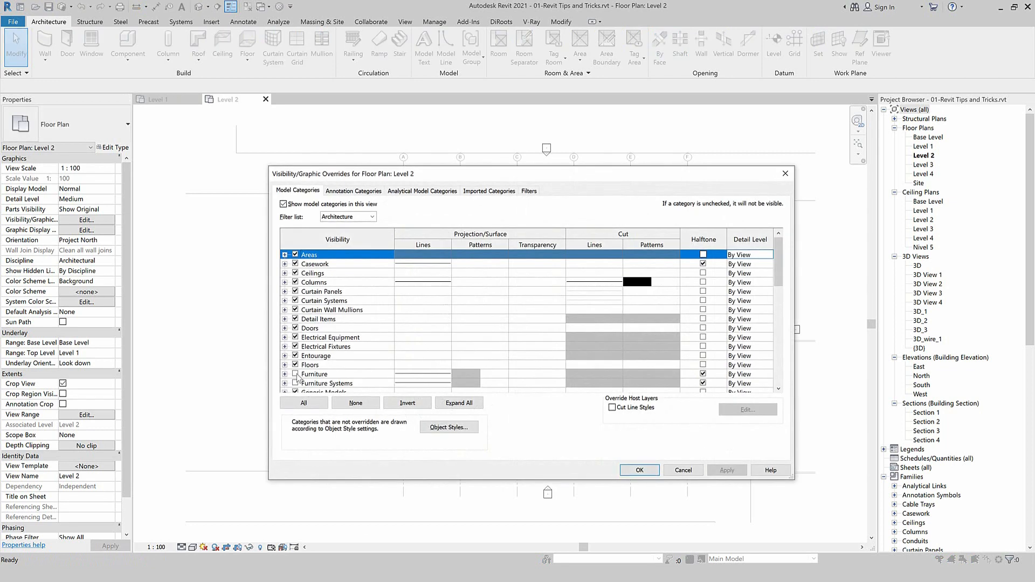
left_click(296, 380)
left_click(345, 190)
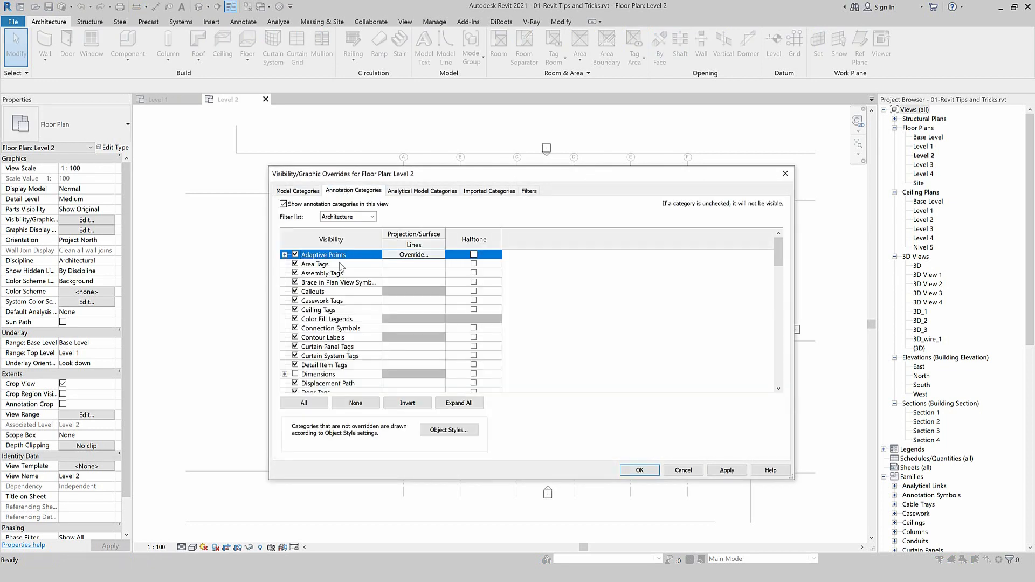
left_click(295, 374)
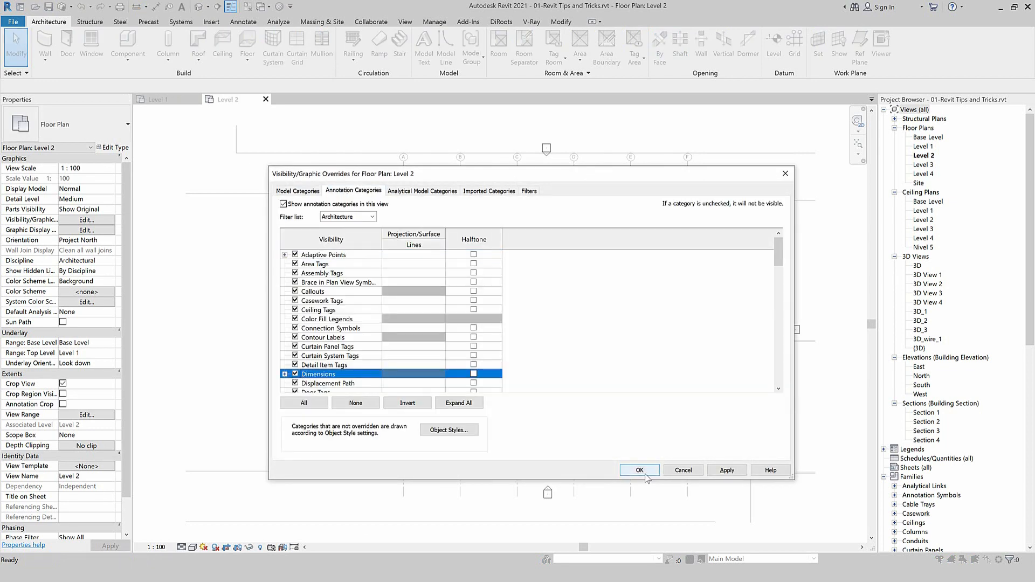
left_click(640, 470)
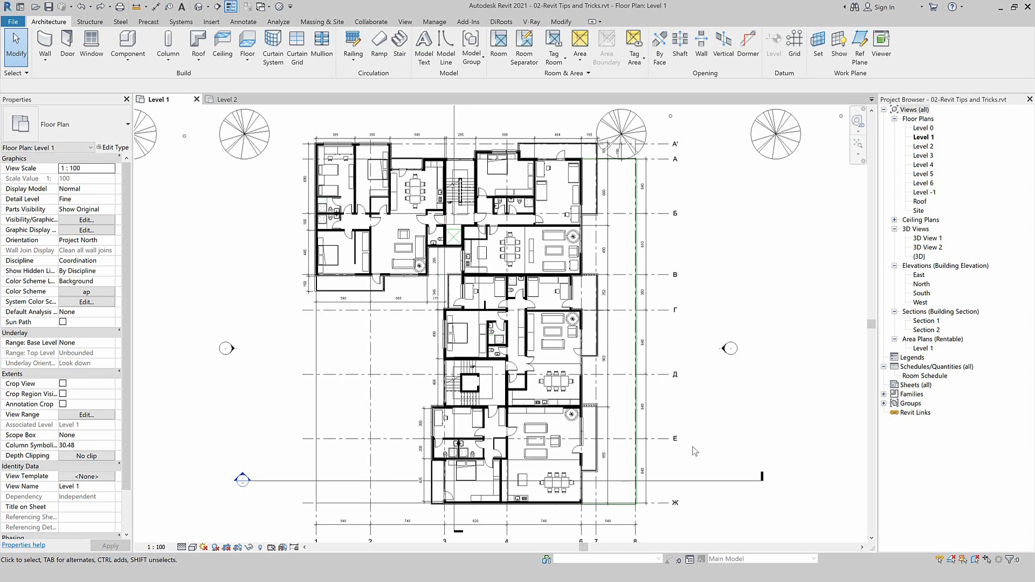
Start a floor on Level 1 and define its boundary by picking the four wall edges of the single bedroom above the living room
scroll(623, 356, "up", 2)
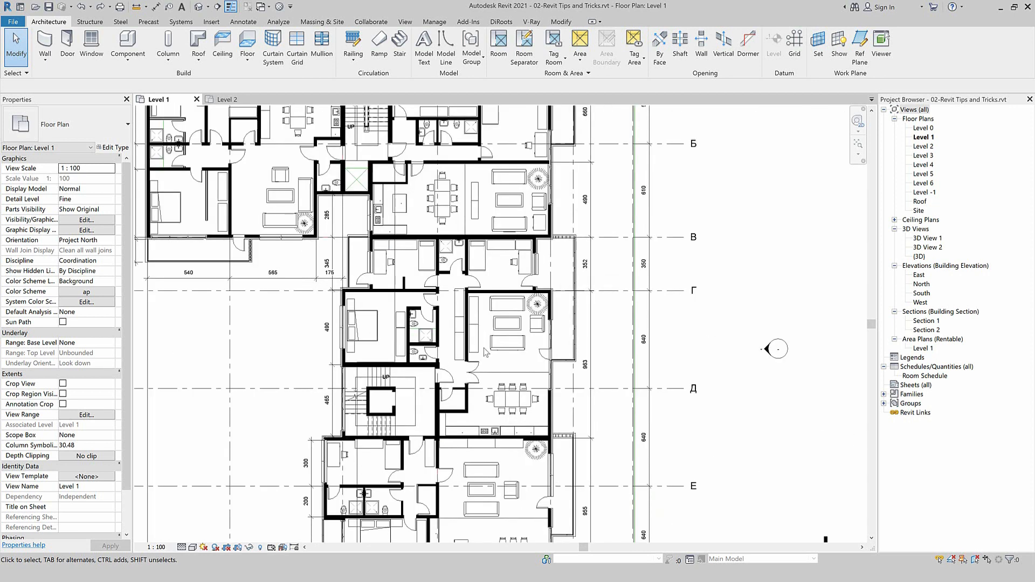
scroll(488, 254, "up", 2)
scroll(488, 254, "up", 2)
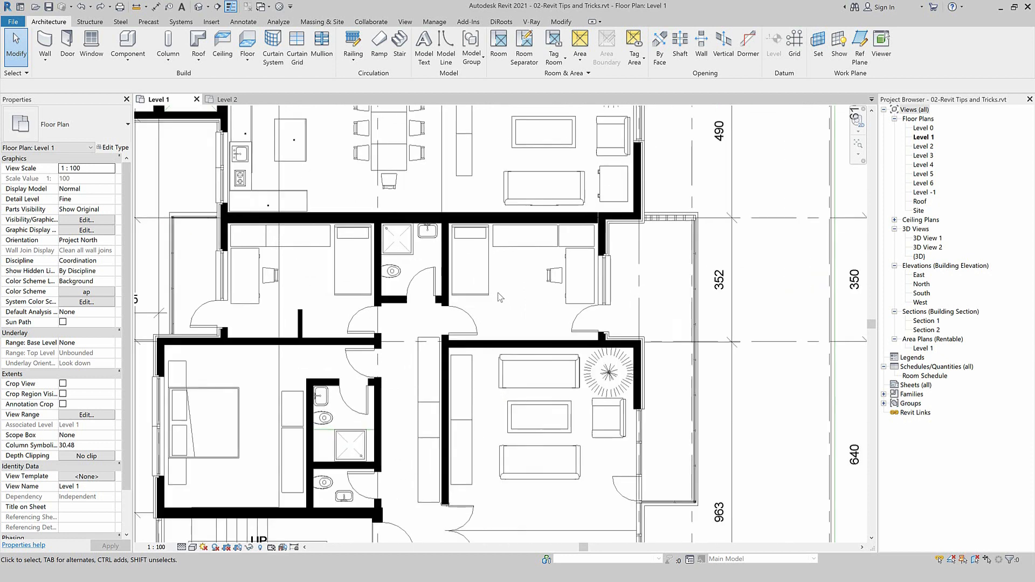
left_click(248, 44)
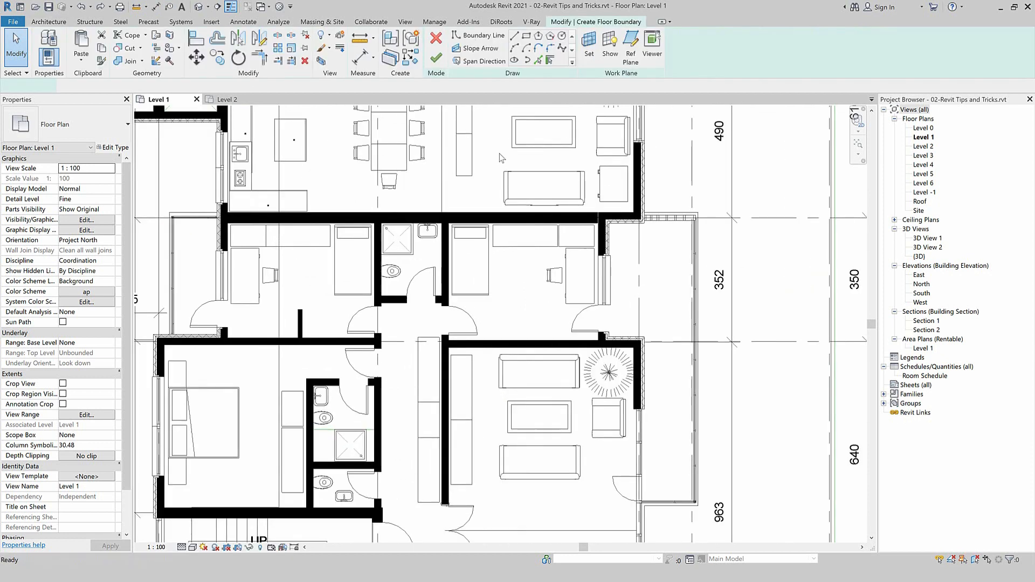
left_click(538, 61)
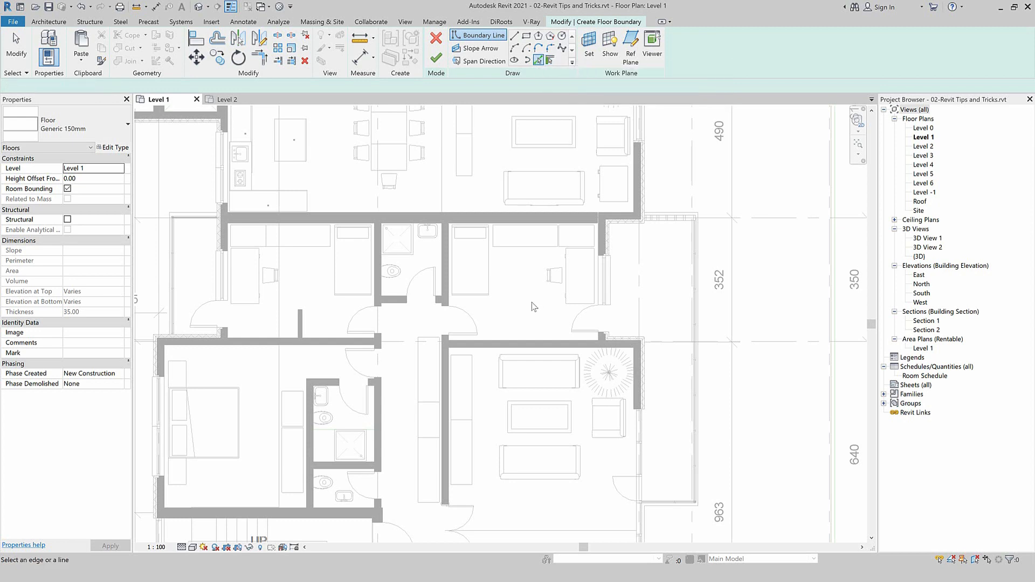
left_click(531, 342)
left_click(602, 261)
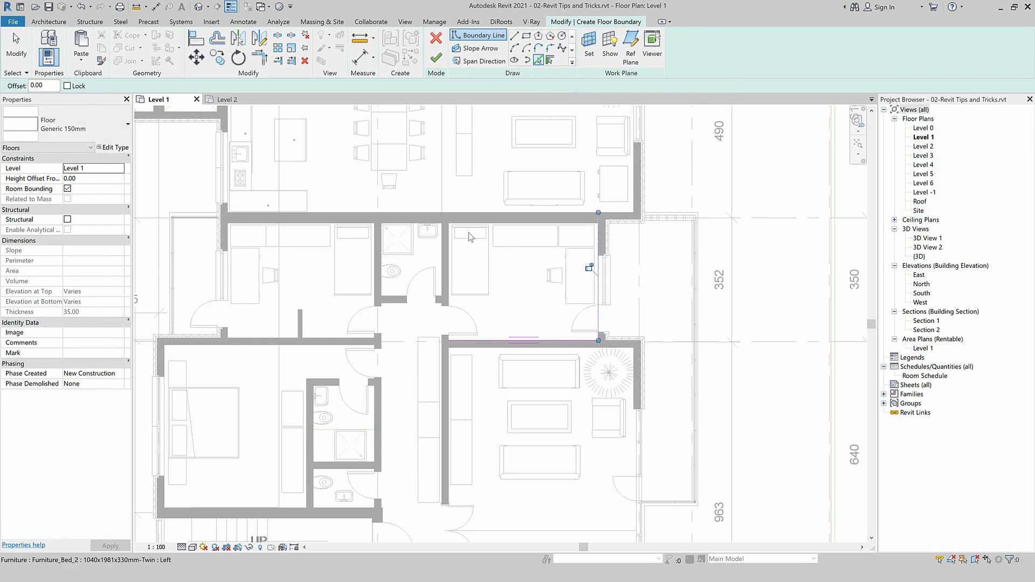
scroll(440, 250, "up", 2)
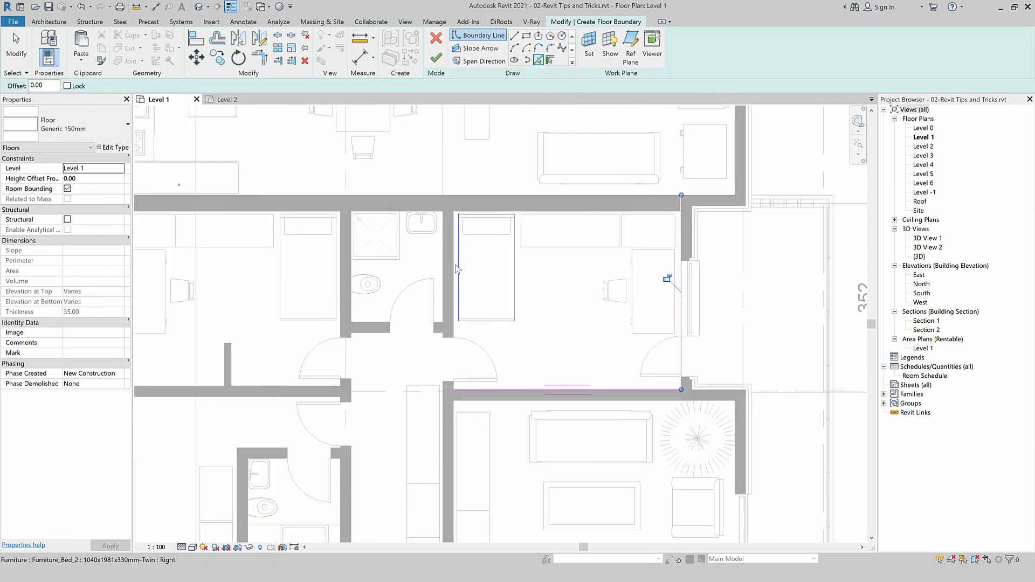
left_click(455, 311)
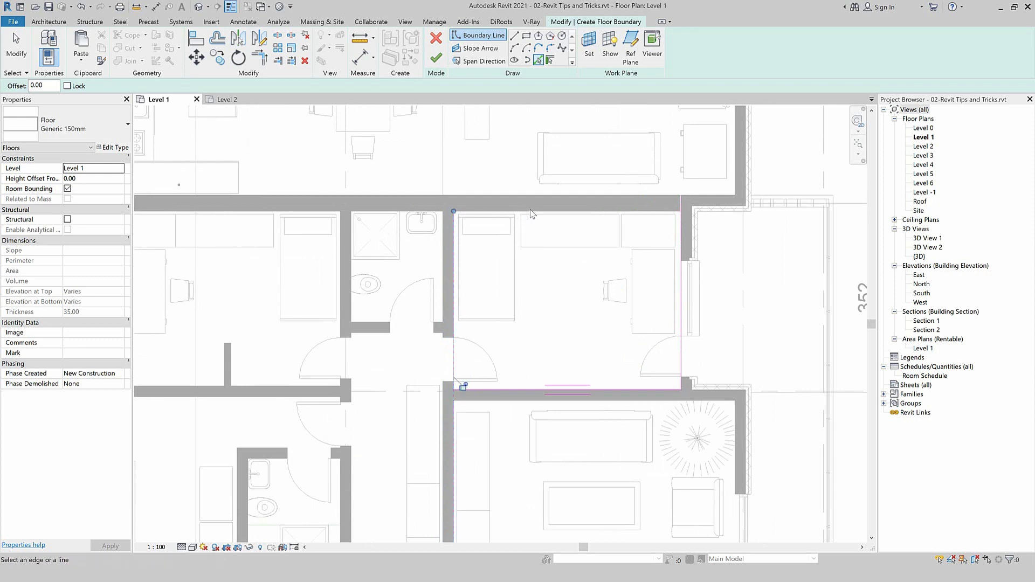
scroll(515, 205, "up", 1)
scroll(516, 206, "up", 2)
left_click(514, 220)
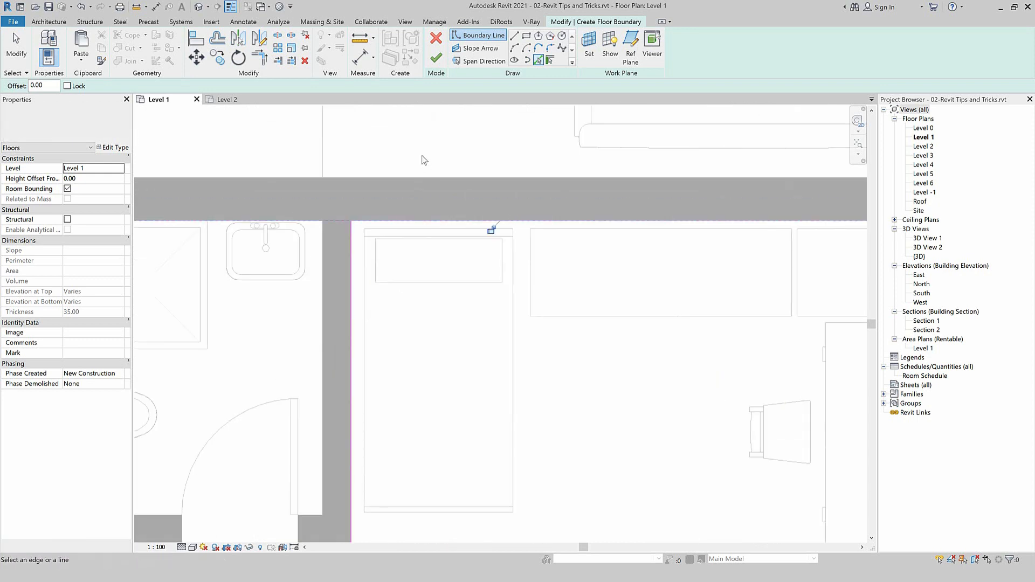
Trim the floor's boundary lines to meet at the bedroom's corners and finish the floor
scroll(422, 155, "down", 4)
scroll(471, 297, "down", 1)
key("t")
key("r")
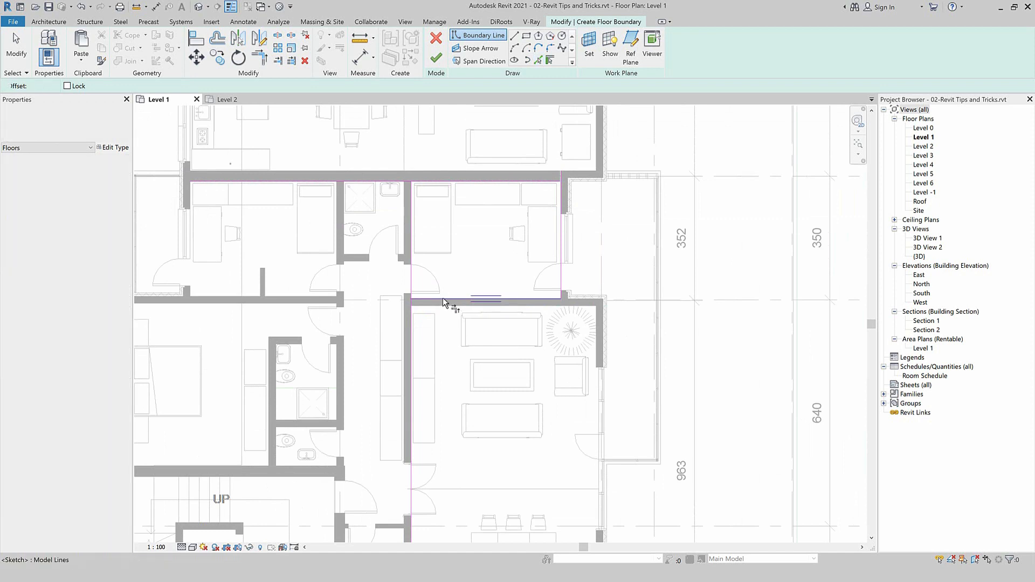
left_click(437, 297)
left_click(411, 259)
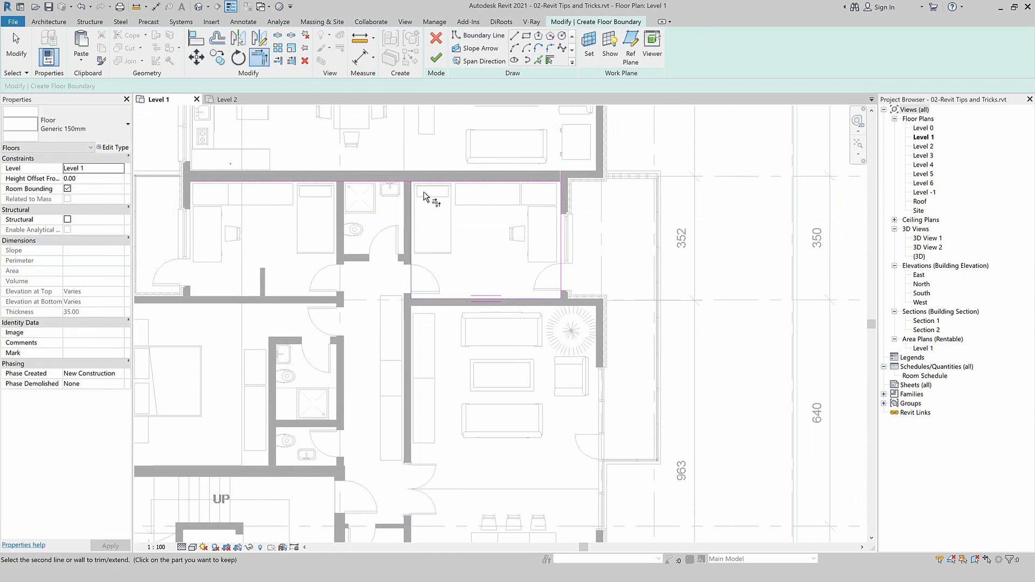
left_click(529, 182)
left_click(561, 209)
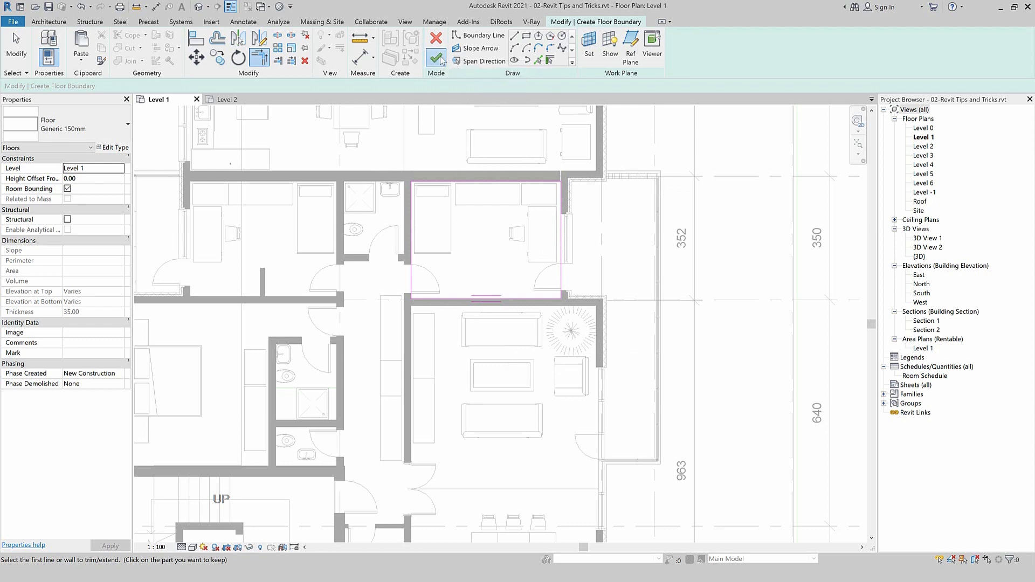
left_click(438, 58)
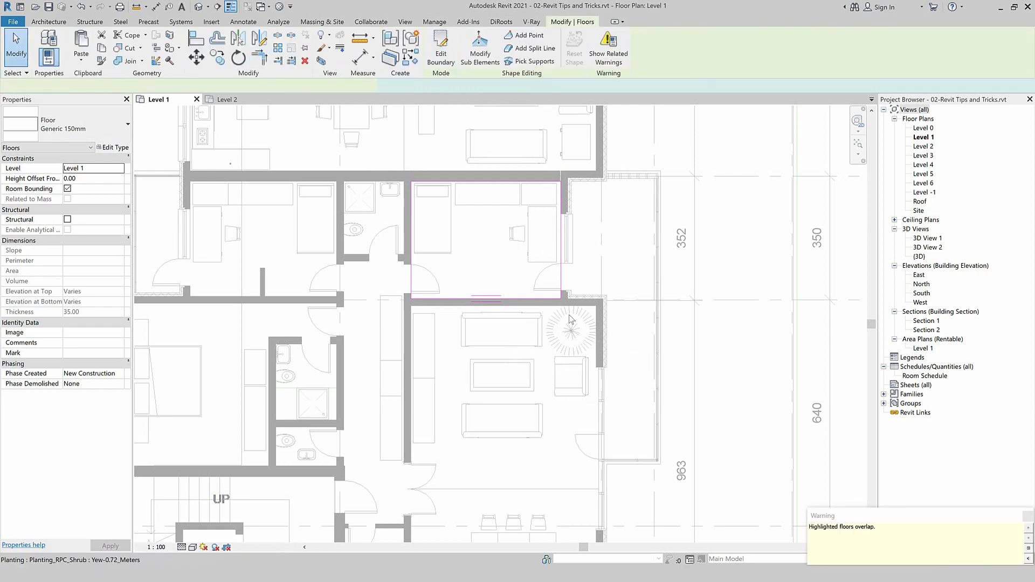
left_click(719, 259)
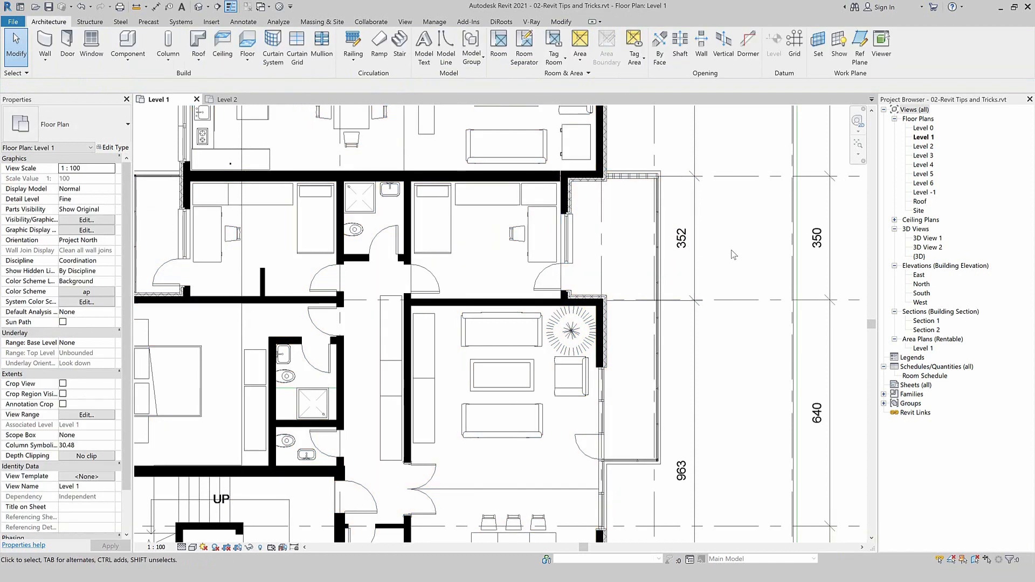
Undo the bedroom floor, delete its boundary lines and discard the floor sketch
key("ctrl+z")
left_click_drag(620, 170, 376, 323)
key("Delete")
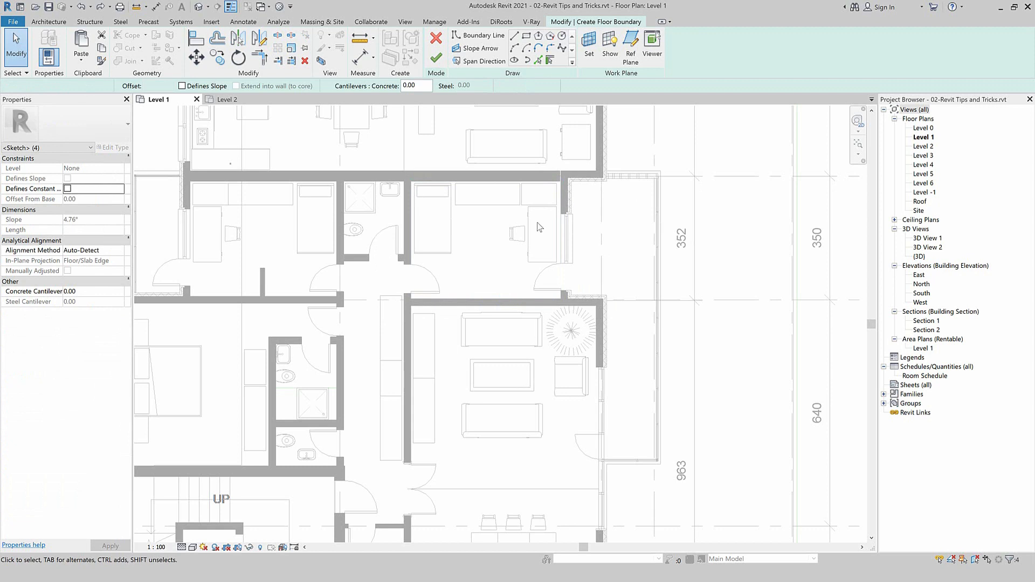
scroll(539, 226, "down", 3)
left_click(436, 37)
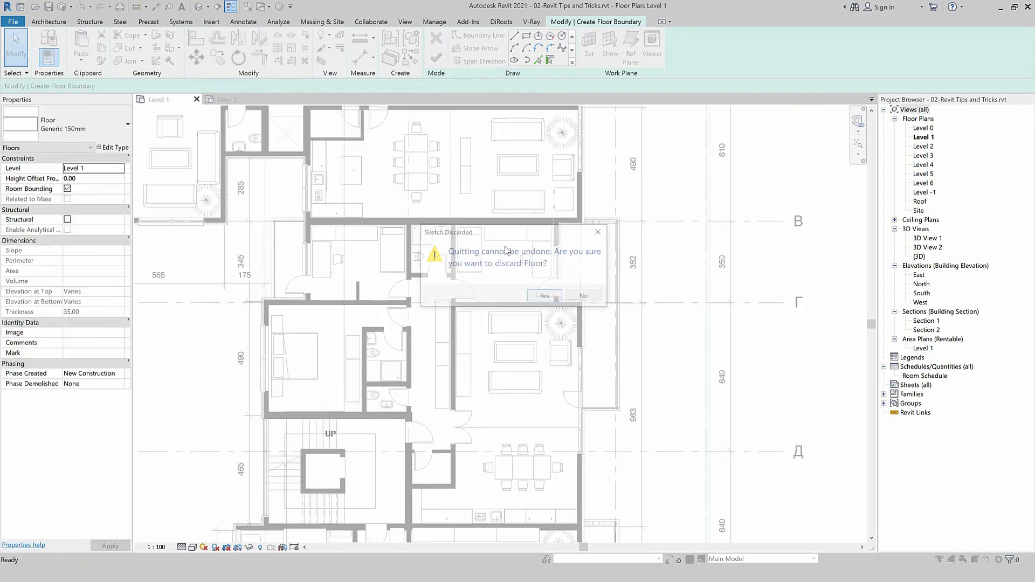
left_click(544, 297)
Start a model line on Level 1 using the Pick Lines option
scroll(471, 229, "up", 2)
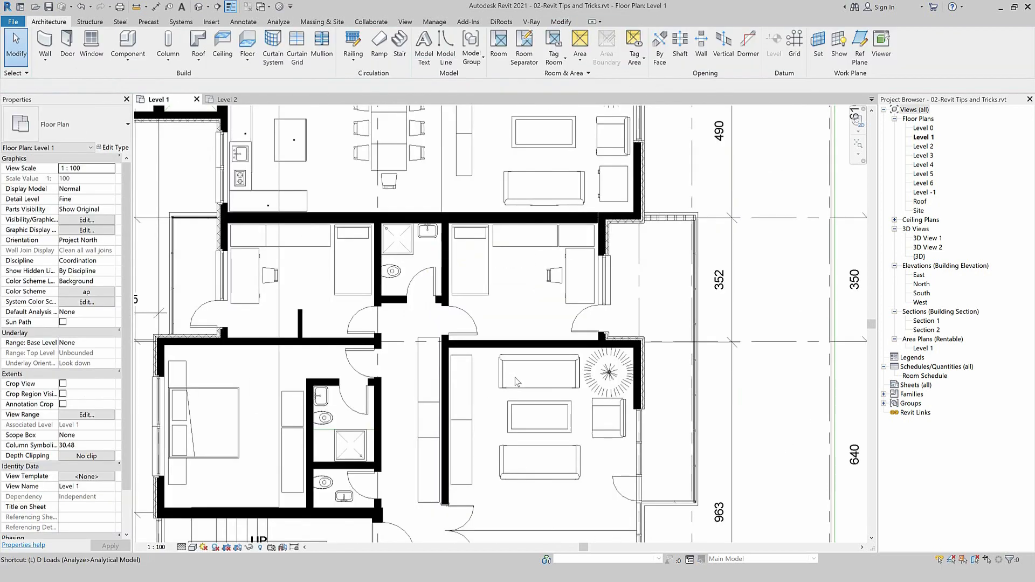
key("i")
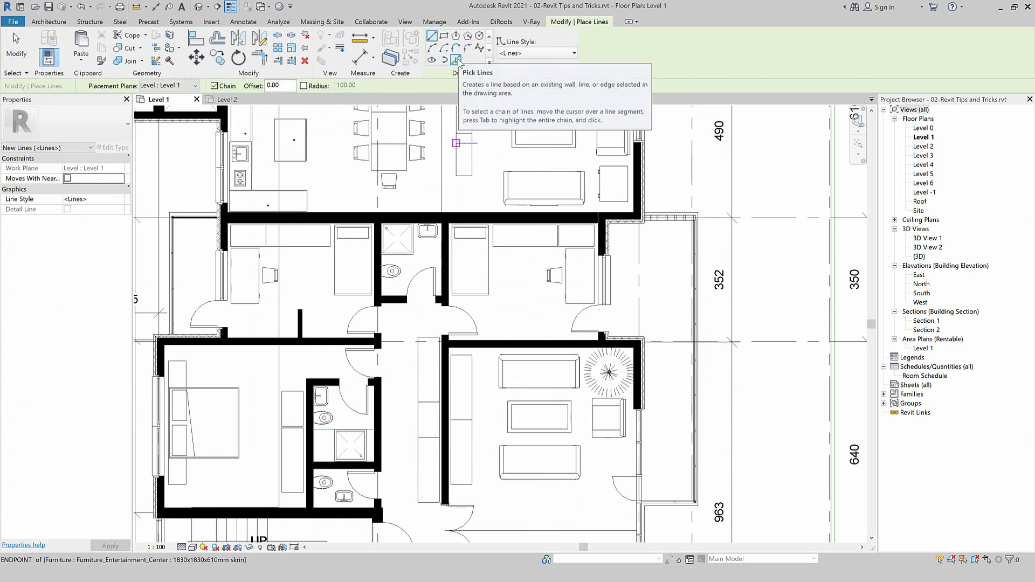
left_click(456, 59)
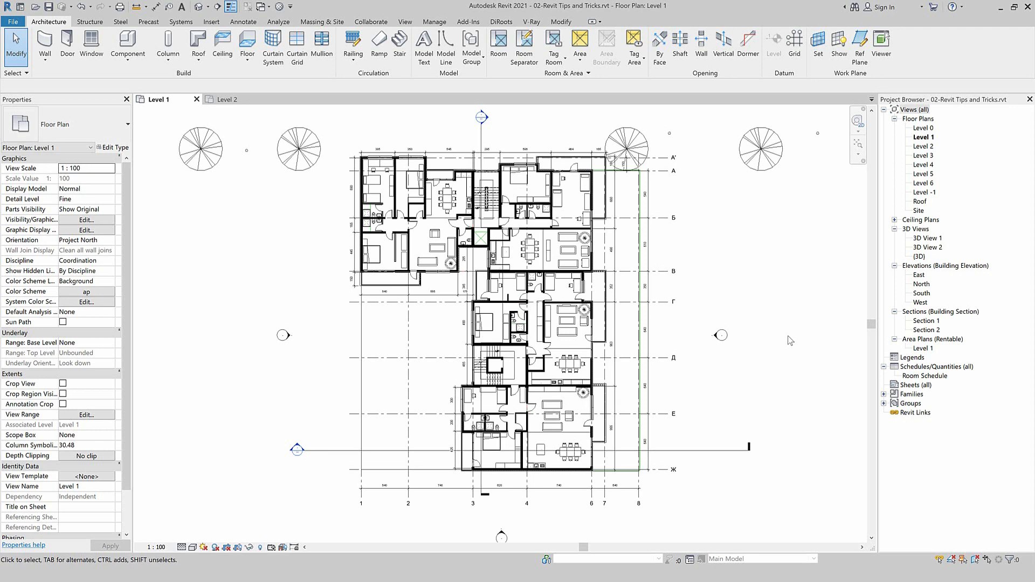
Move the thin partition wall in the lower-left double bedroom toward the wardrobes, out of line with the wall above
scroll(380, 249, "up", 8)
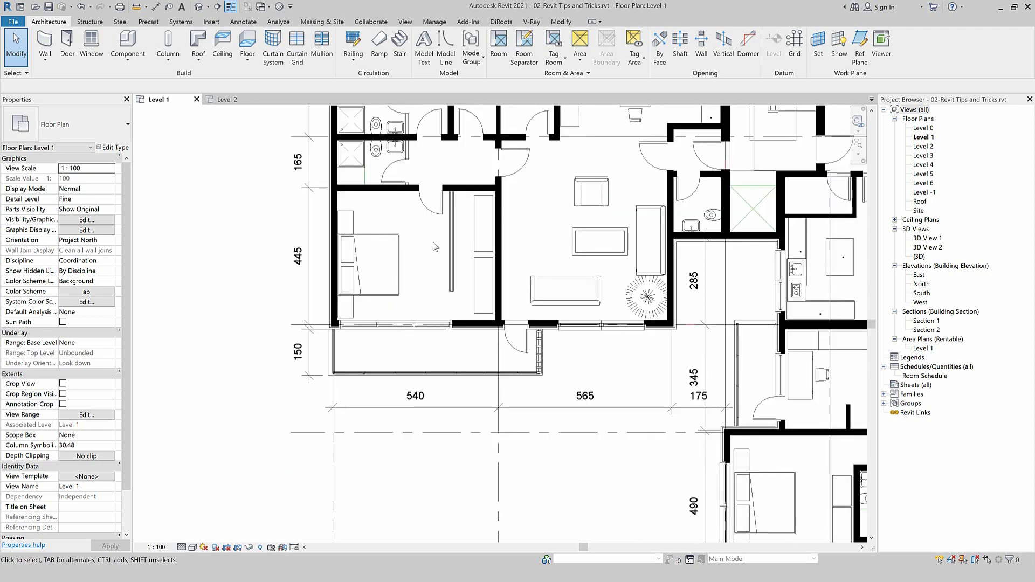
left_click(473, 254)
left_click_drag(472, 255, 492, 255)
scroll(414, 356, "down", 3)
scroll(452, 177, "down", 3)
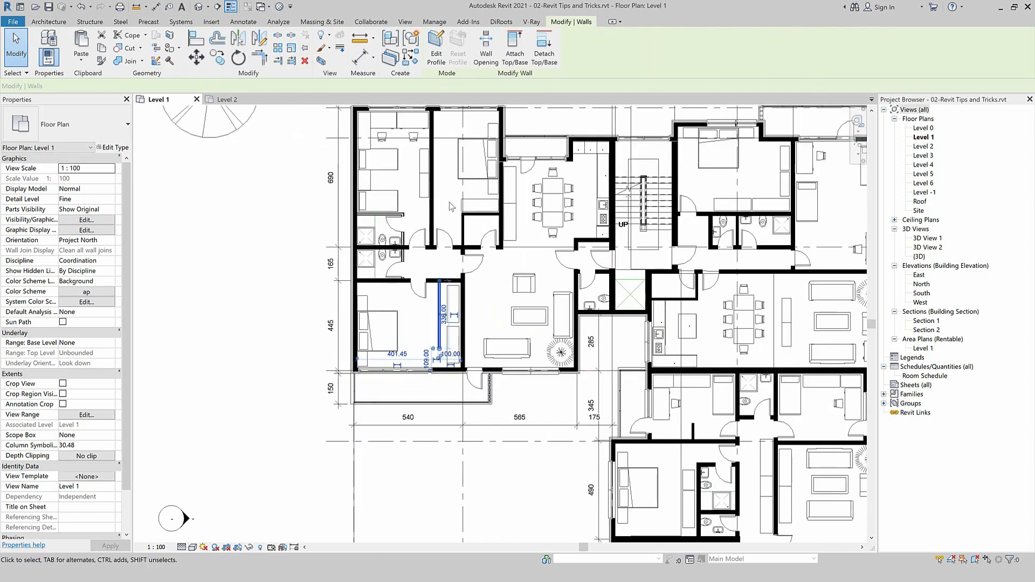
left_click(445, 201)
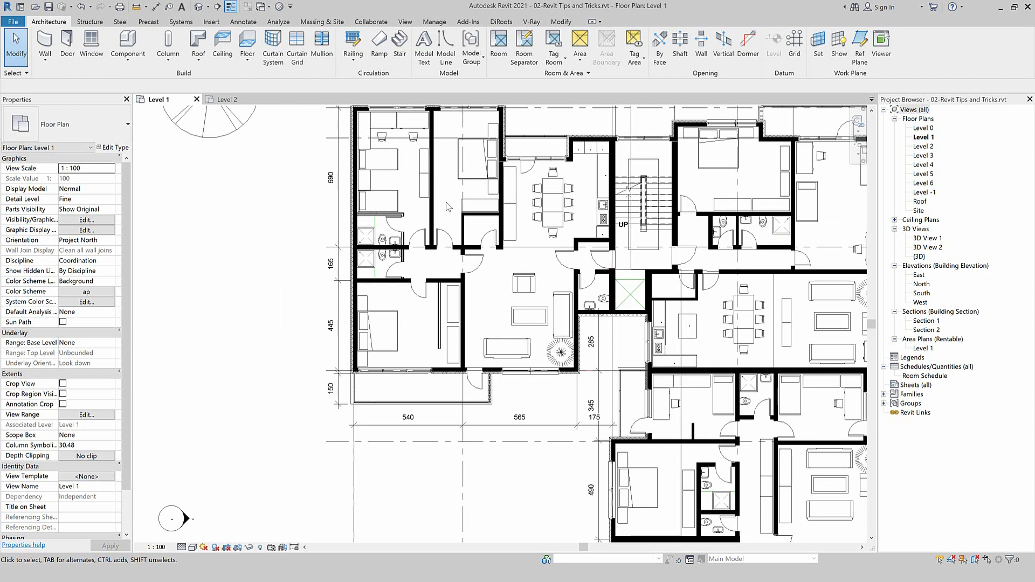
Align the double bedroom's thin partition with the wall between the two bedrooms above it
key("a")
key("l")
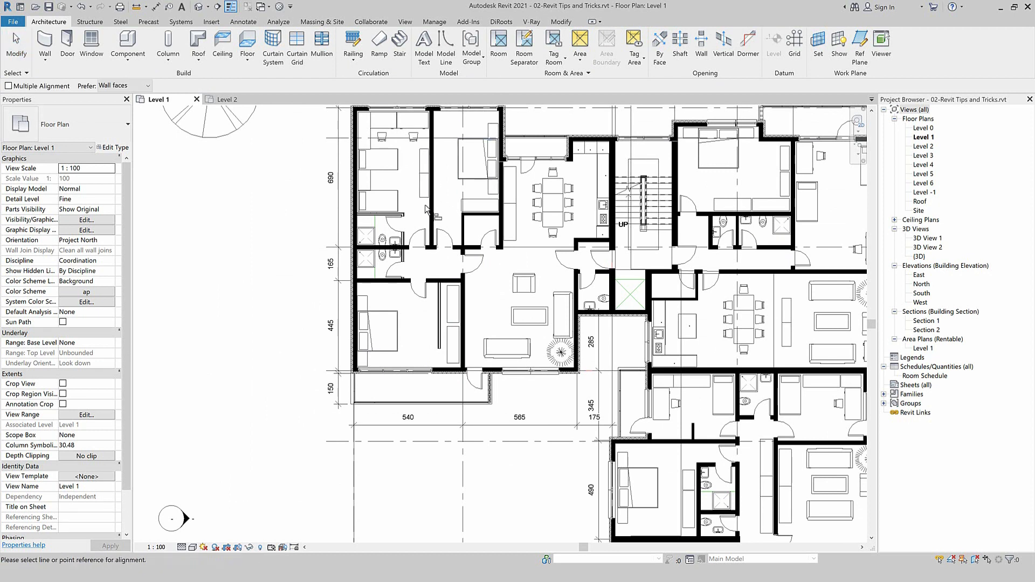
scroll(433, 239, "up", 4)
left_click(431, 232)
scroll(451, 399, "up", 1)
left_click(451, 399)
scroll(414, 495, "down", 2)
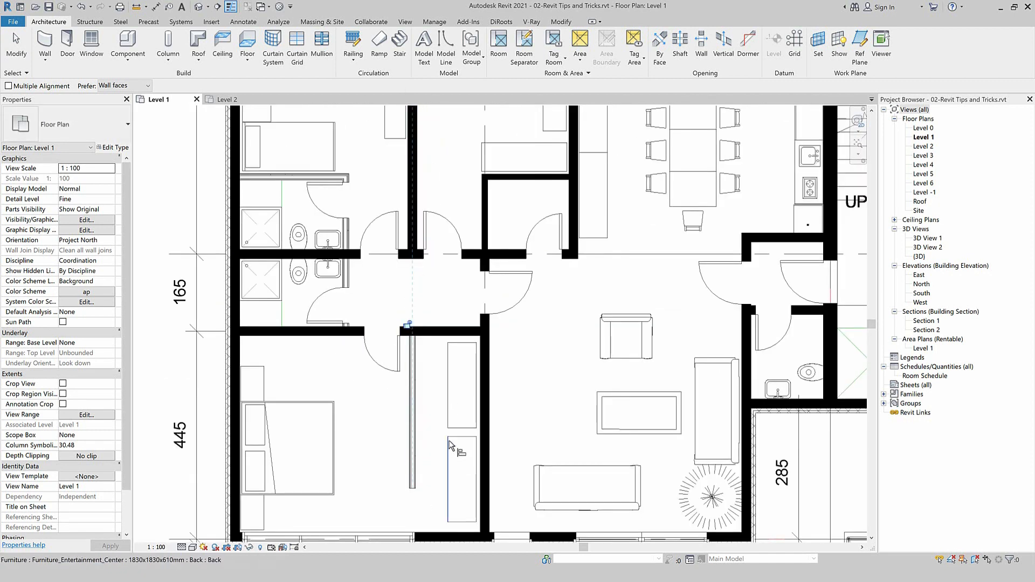
key("Escape")
key("Escape")
scroll(555, 398, "down", 1)
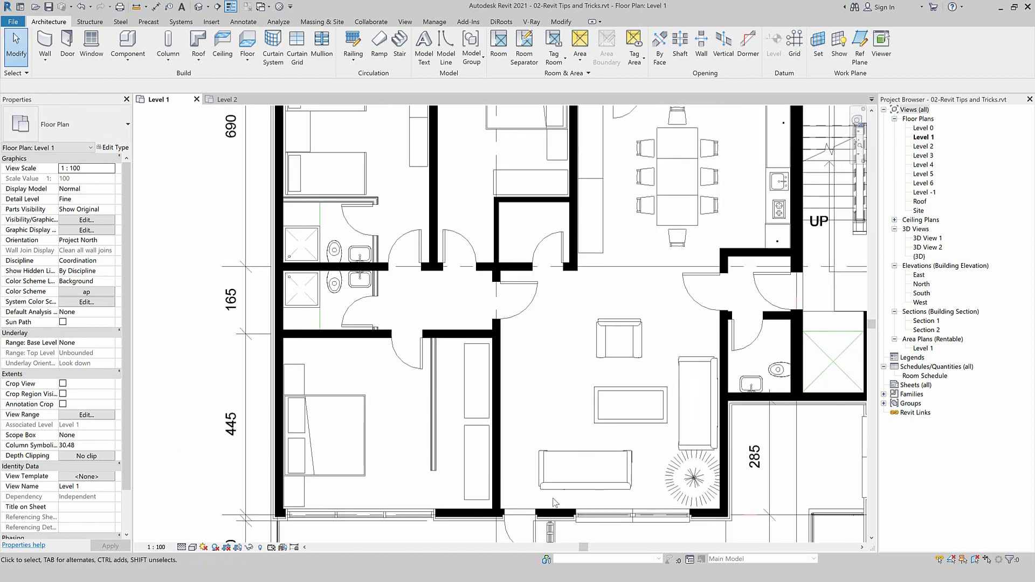
Align the living room armchair with the coffee table, first by their centrelines and again by their left edges
left_click(560, 22)
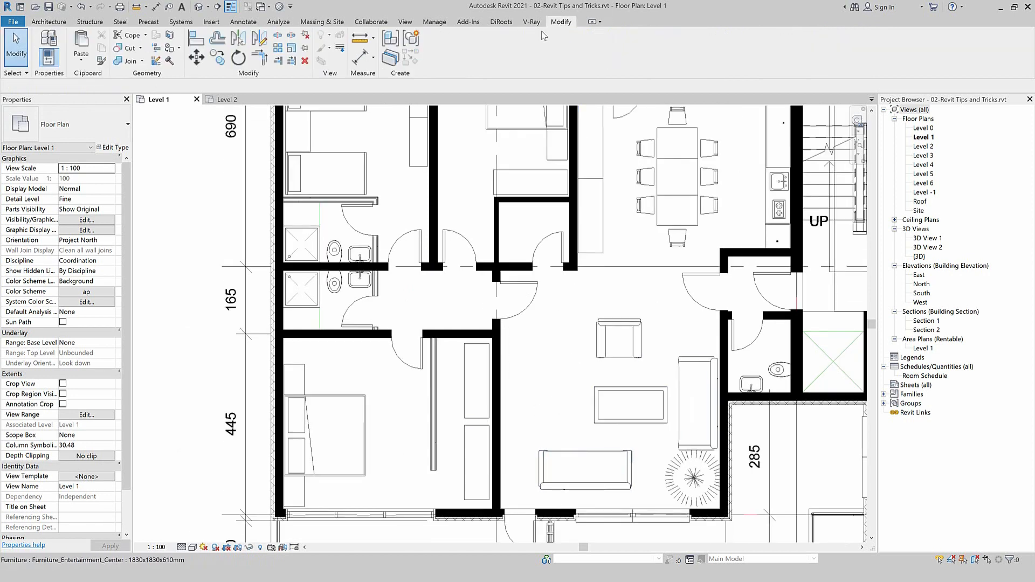
left_click(194, 41)
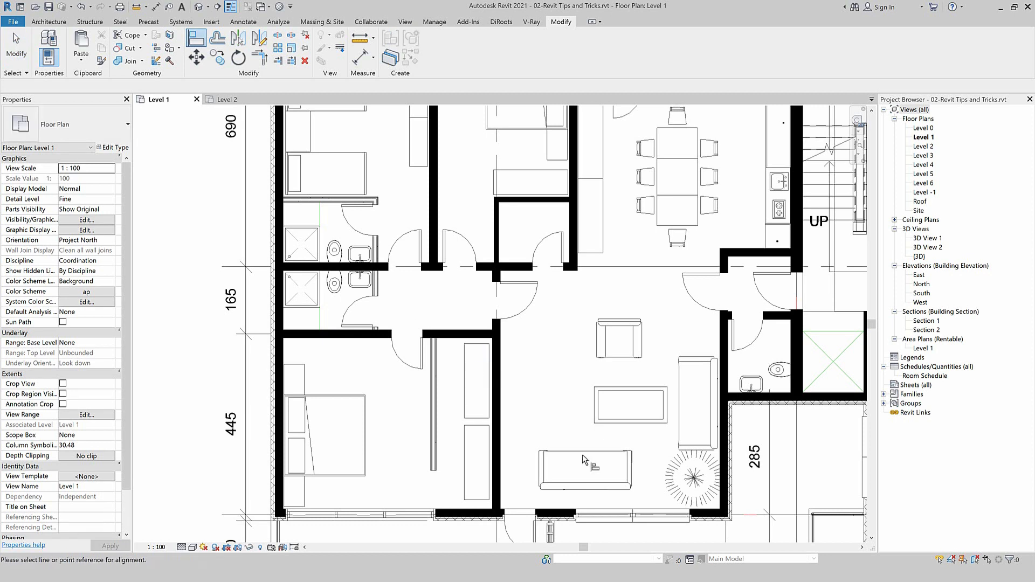
left_click(631, 415)
left_click(619, 339)
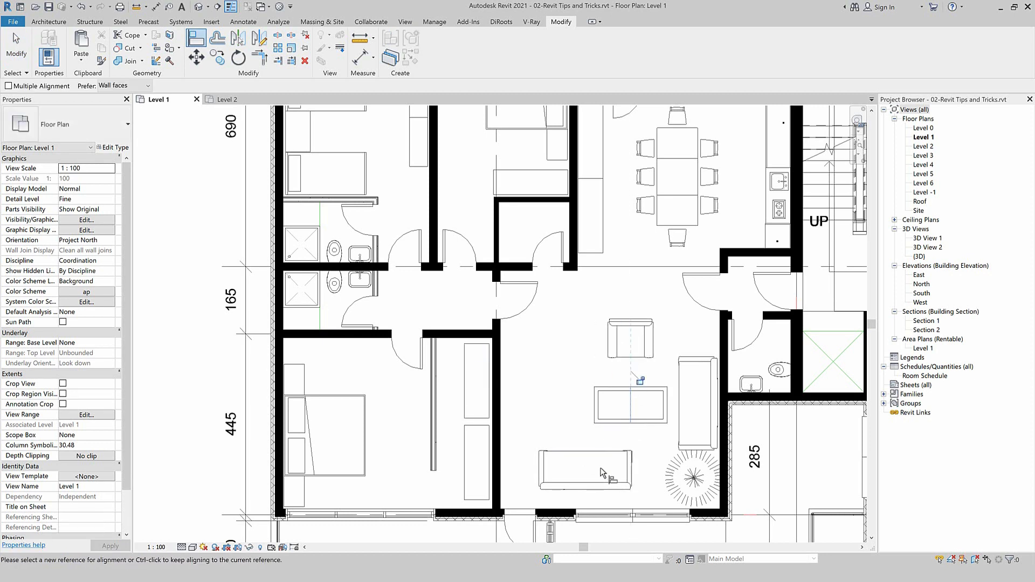
left_click(594, 415)
left_click(609, 345)
Align the armchair and the sofa below the coffee table with the table's vertical centreline
left_click(631, 416)
left_click(630, 339)
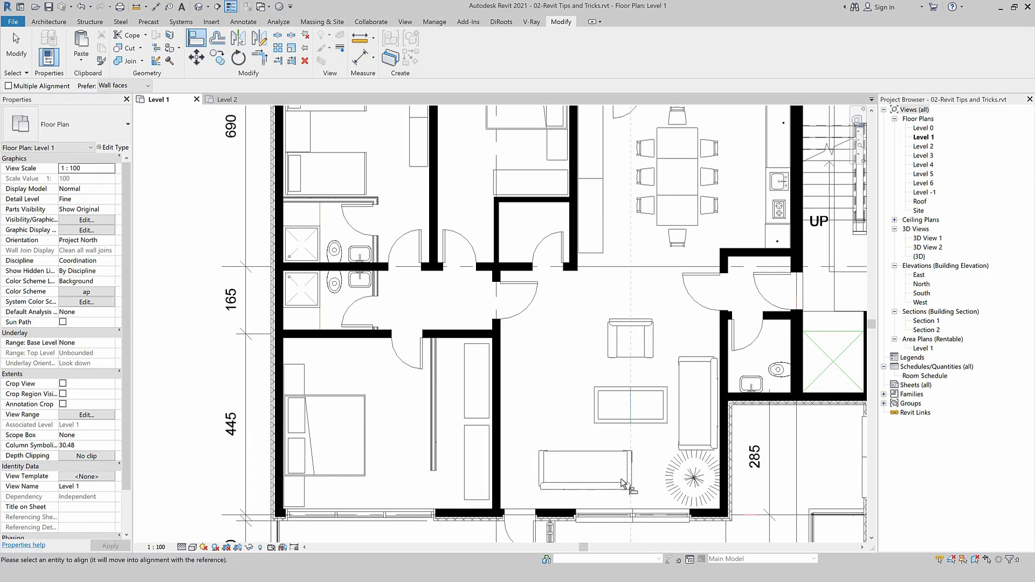
left_click(585, 470)
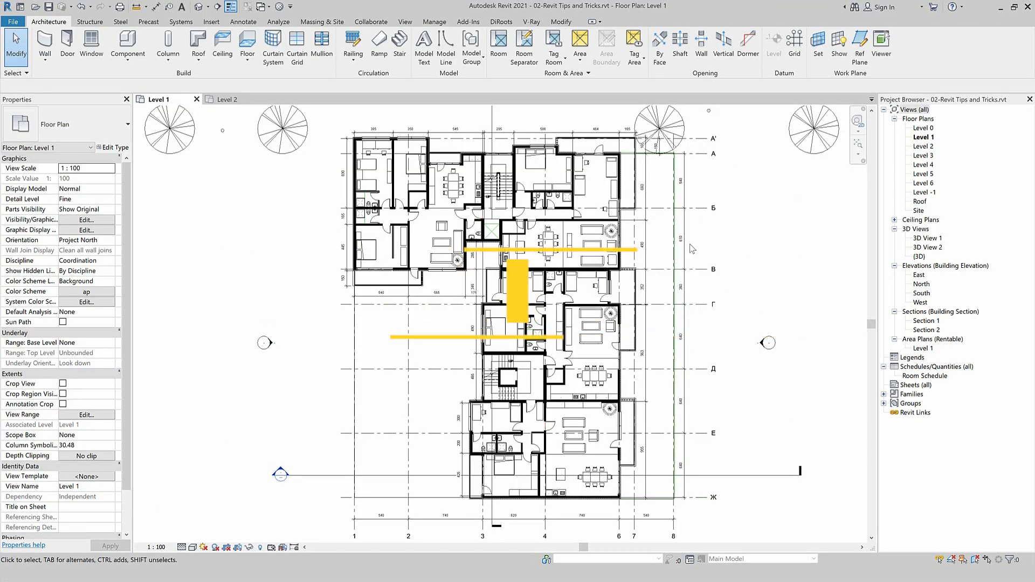
Place an aligned dimension between the single bedroom door's lower edge and the centreline of the horizontal wall below it
scroll(575, 350, "up", 1)
scroll(574, 351, "up", 3)
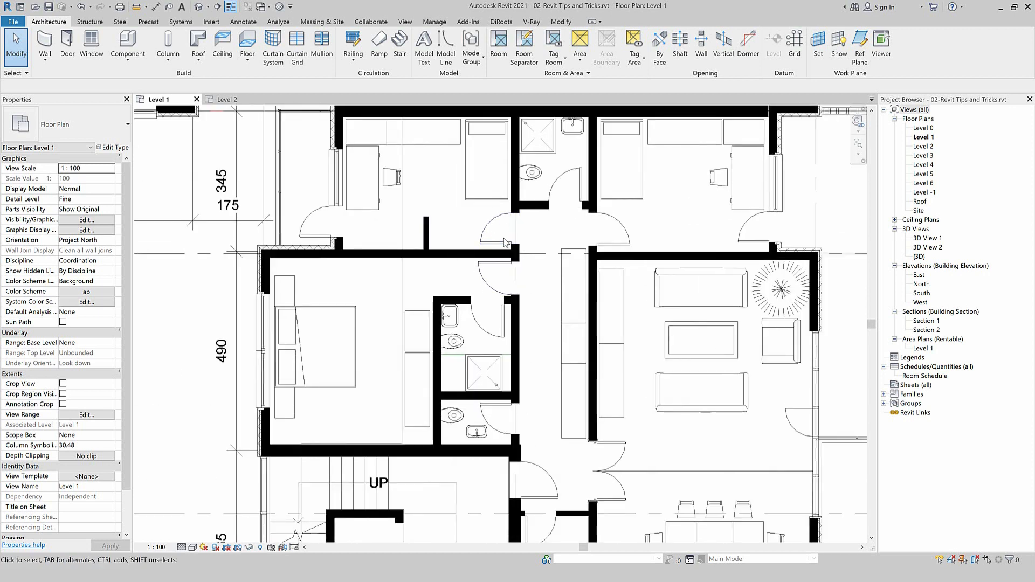
scroll(540, 297, "up", 1)
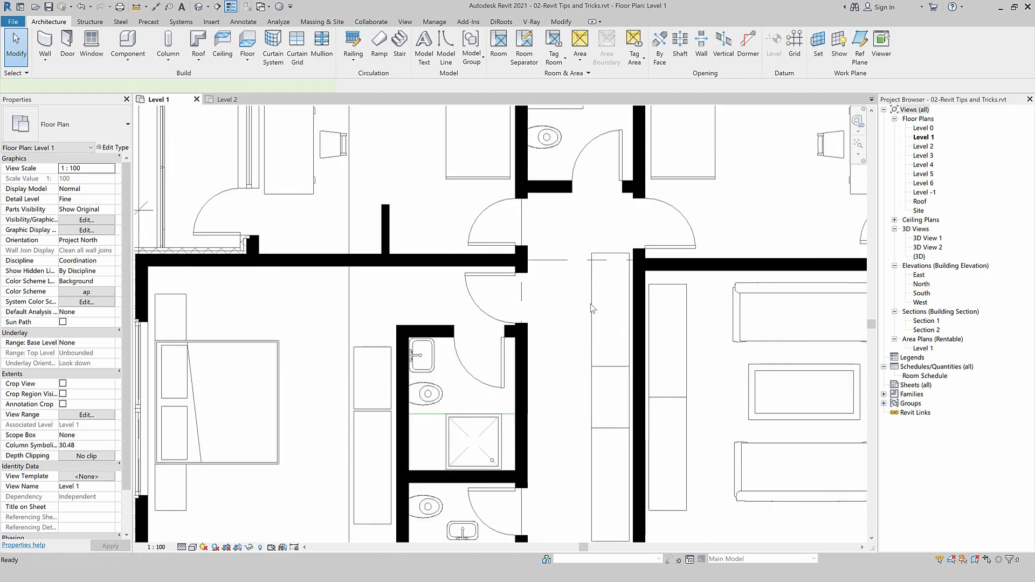
key("d")
key("l")
scroll(477, 283, "up", 2)
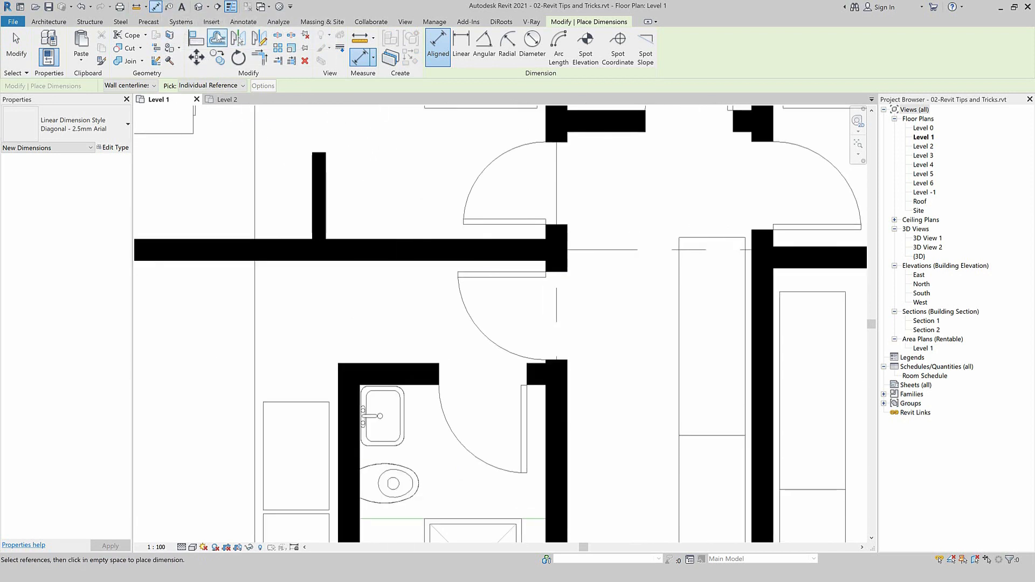
left_click(235, 23)
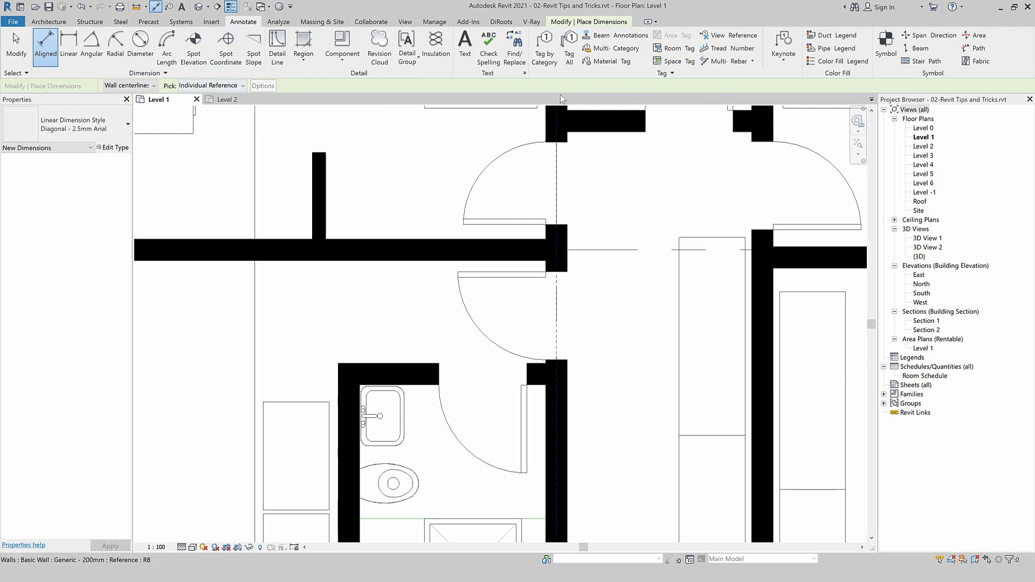
scroll(520, 262, "up", 2)
left_click(538, 206)
left_click(553, 243)
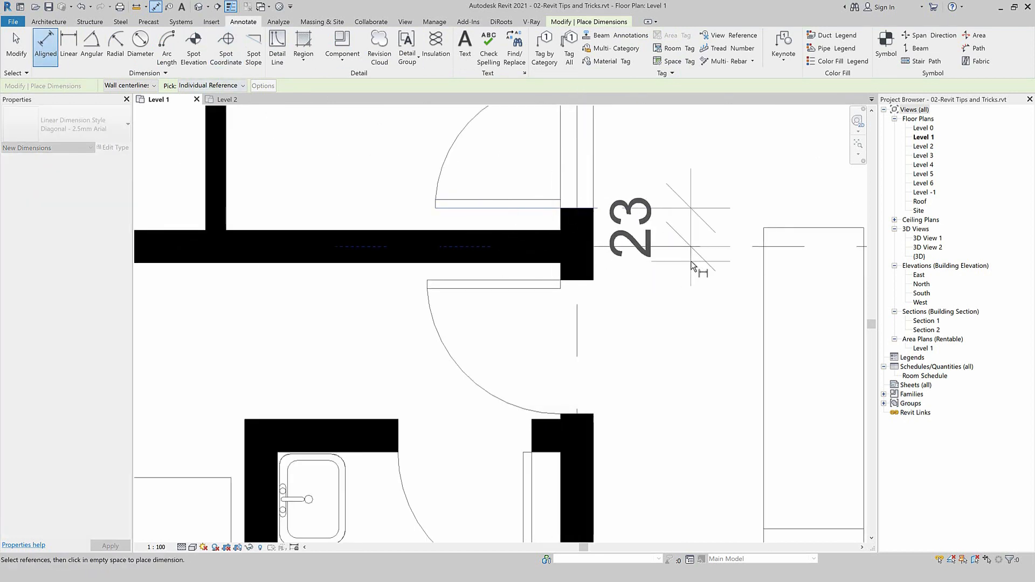
left_click(692, 262)
key("Escape")
key("Escape")
Delete the dimension between the single bedroom door and the wall
scroll(582, 287, "down", 2)
left_click(644, 281)
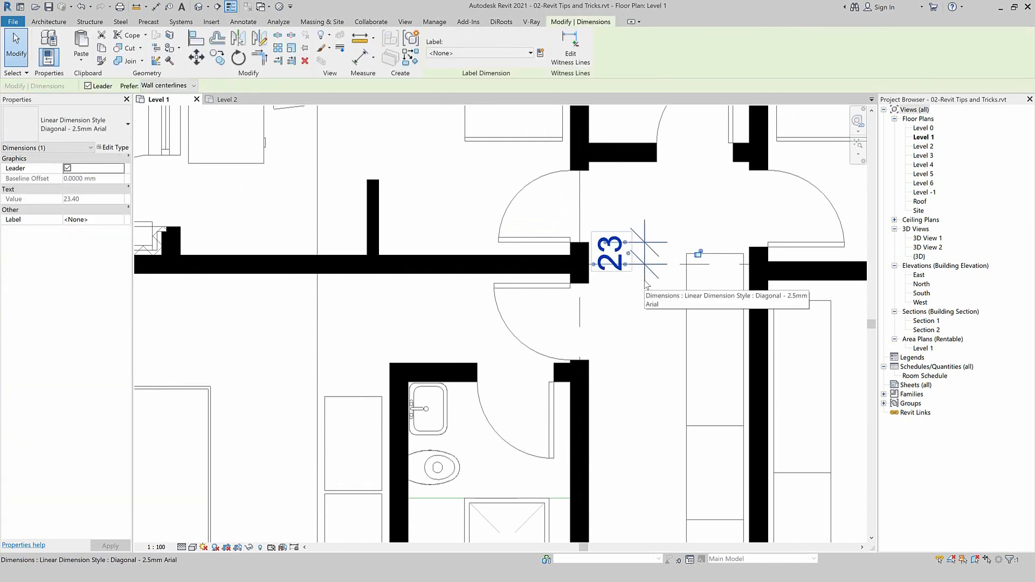
key("Delete")
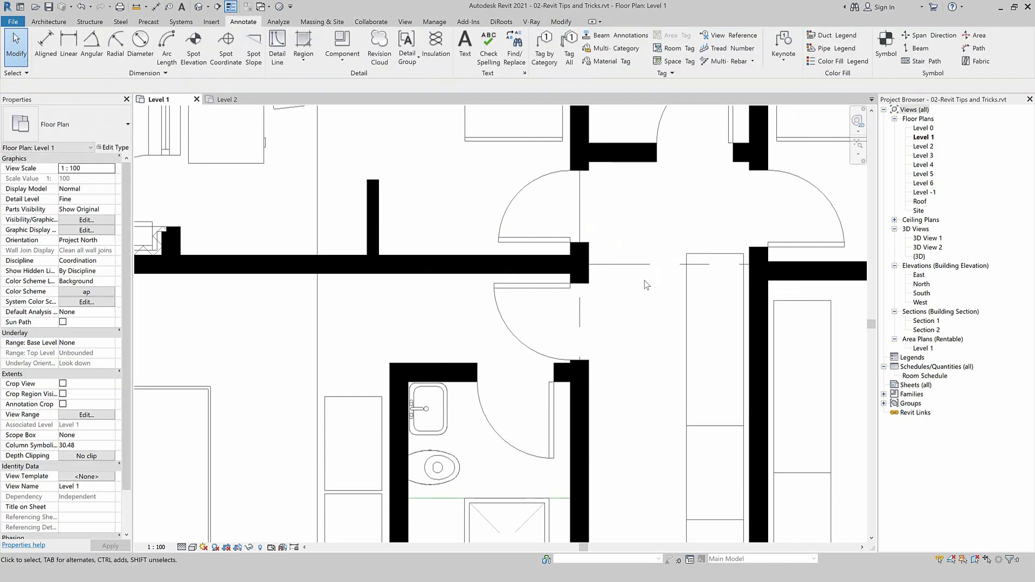
Set the single bedroom door's temporary dimension to the wall below it to 15
left_click(565, 236)
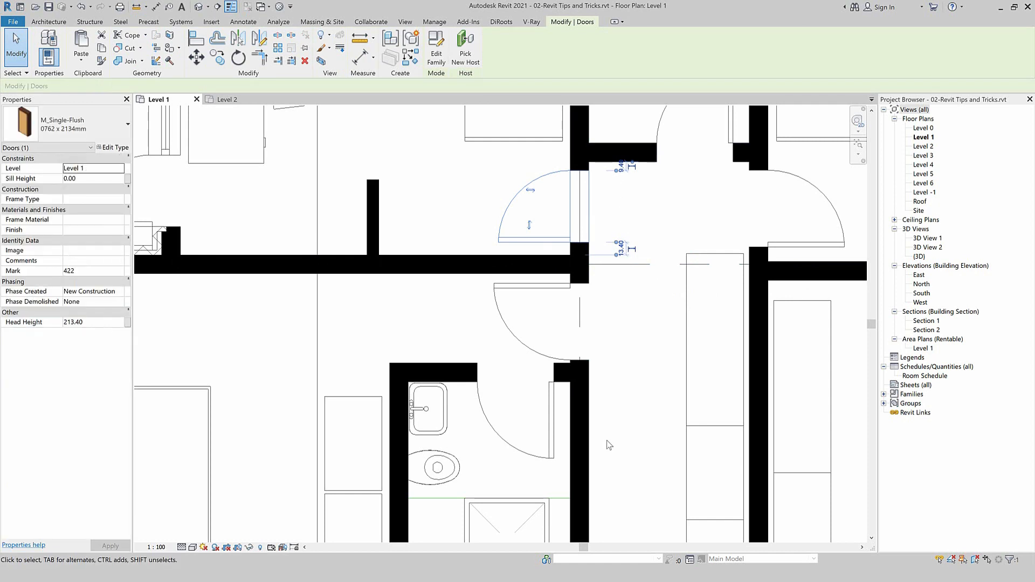
scroll(625, 265, "up", 5)
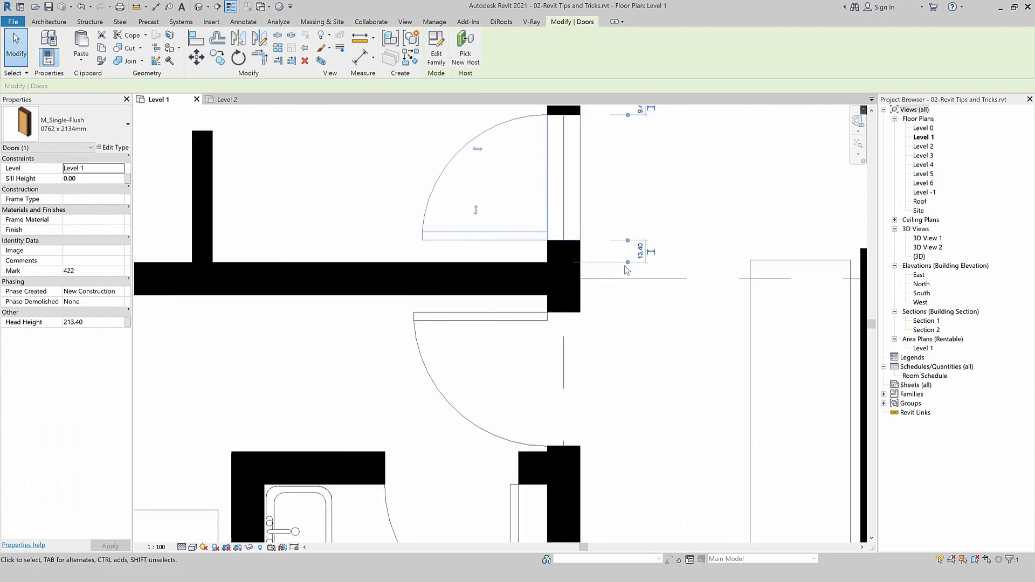
left_click_drag(628, 262, 475, 265)
left_click(639, 251)
type("15")
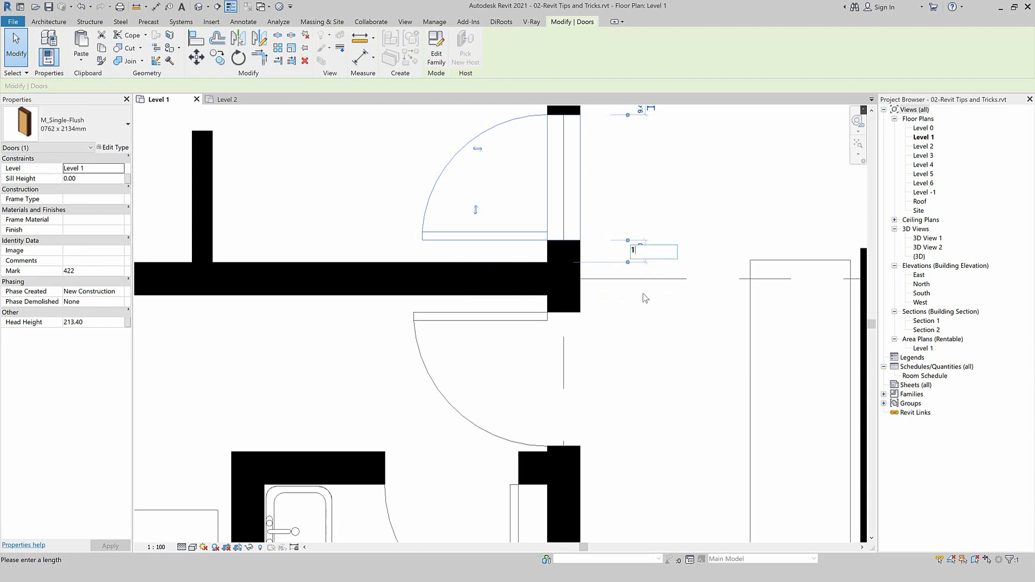
key("Return")
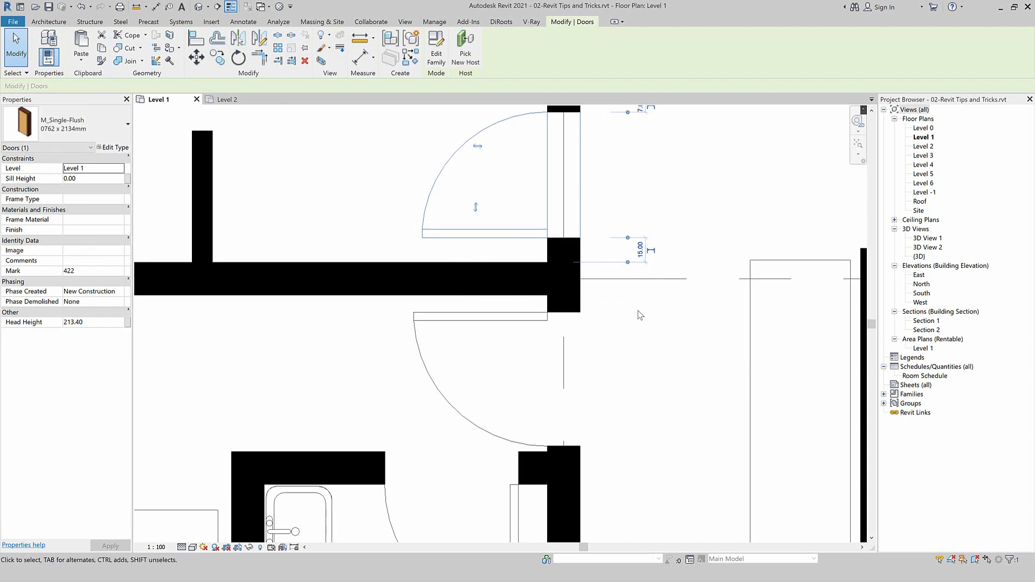
scroll(641, 315, "down", 1)
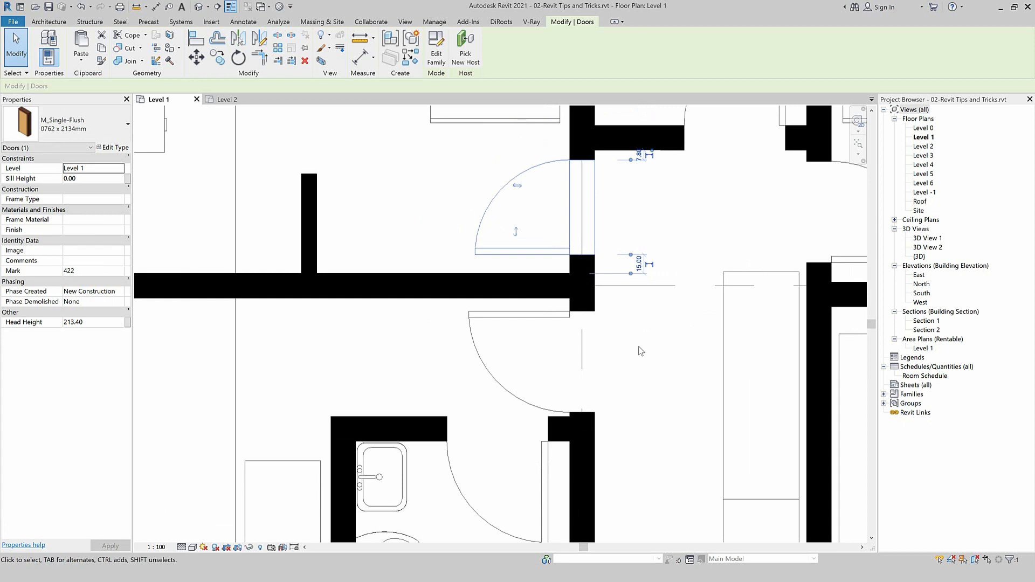
scroll(640, 351, "down", 2)
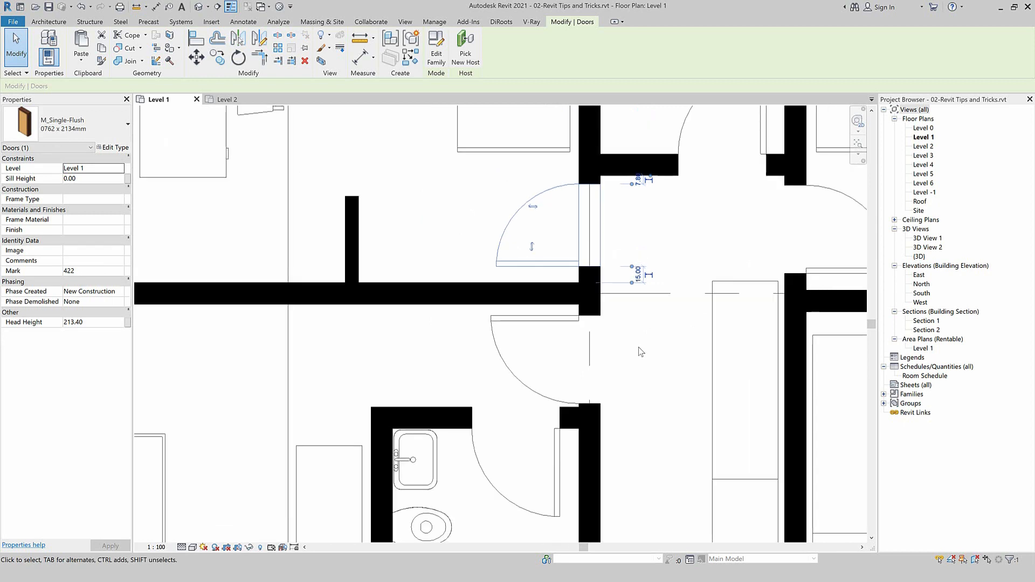
scroll(401, 169, "up", 3)
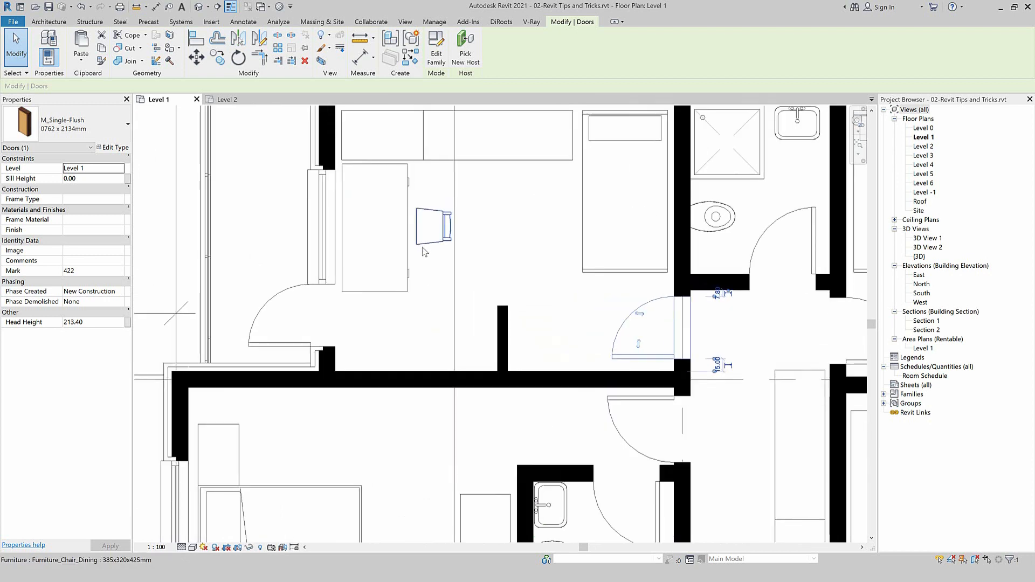
Set the dining chair's temporary dimension to the upper end of the short partition wall below it to 100
left_click(411, 216)
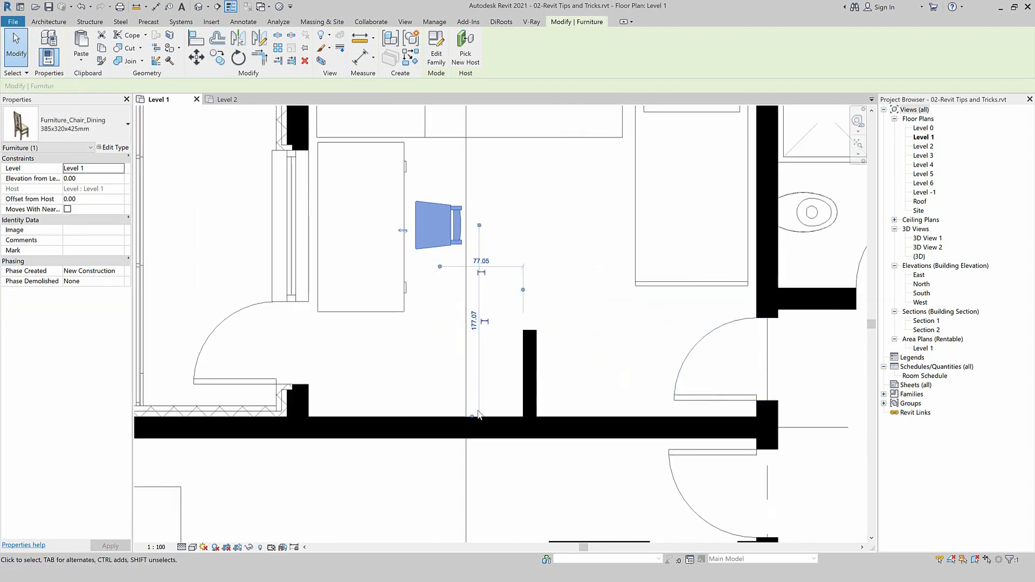
left_click(537, 338)
left_click(473, 284)
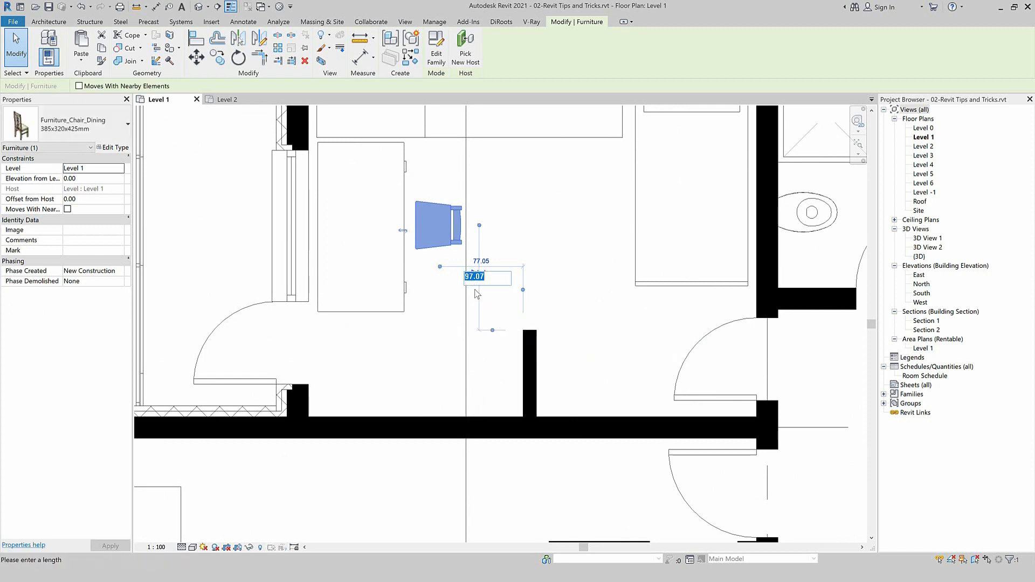
type("100")
key("Return")
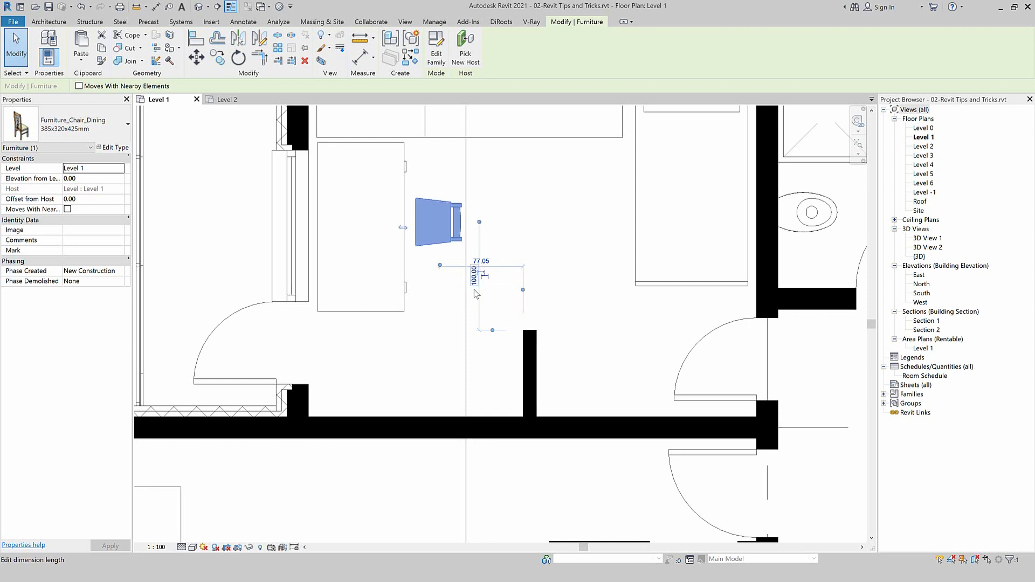
left_click(566, 277)
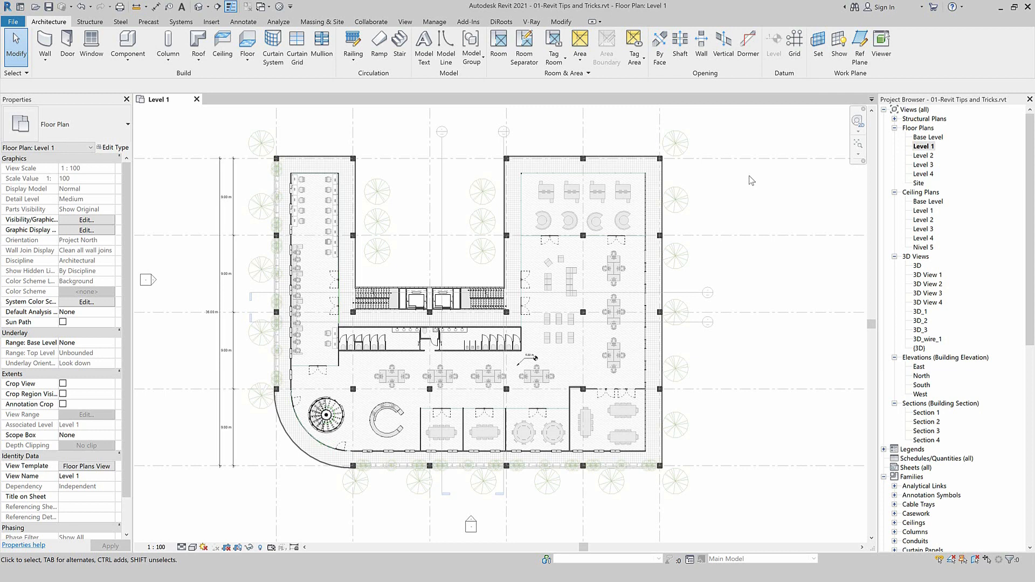
Select the Furniture Layout 1 group on Level 1 and open the Level 2 and Level 3 floor plans
left_click(625, 205)
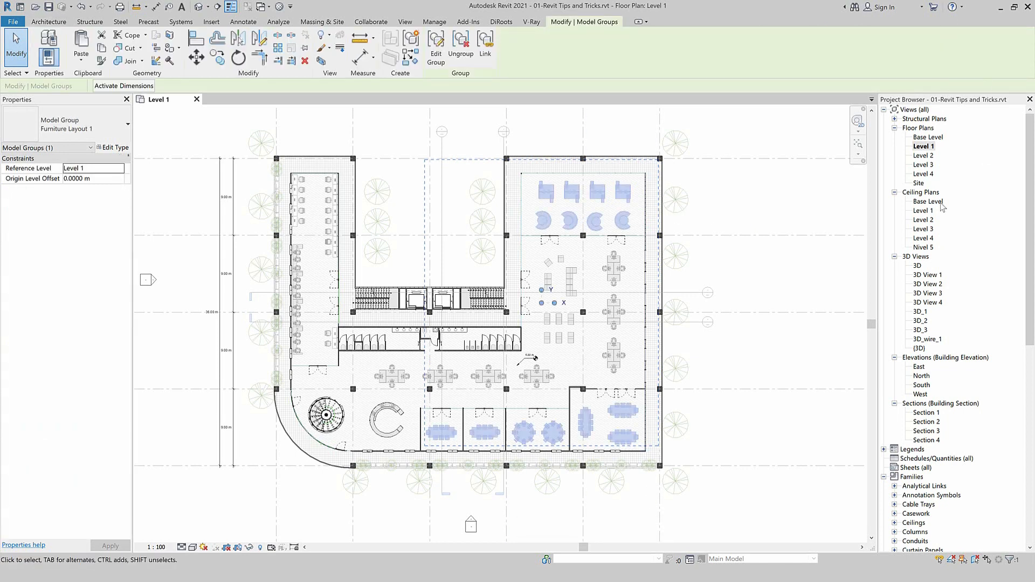
double_click(923, 156)
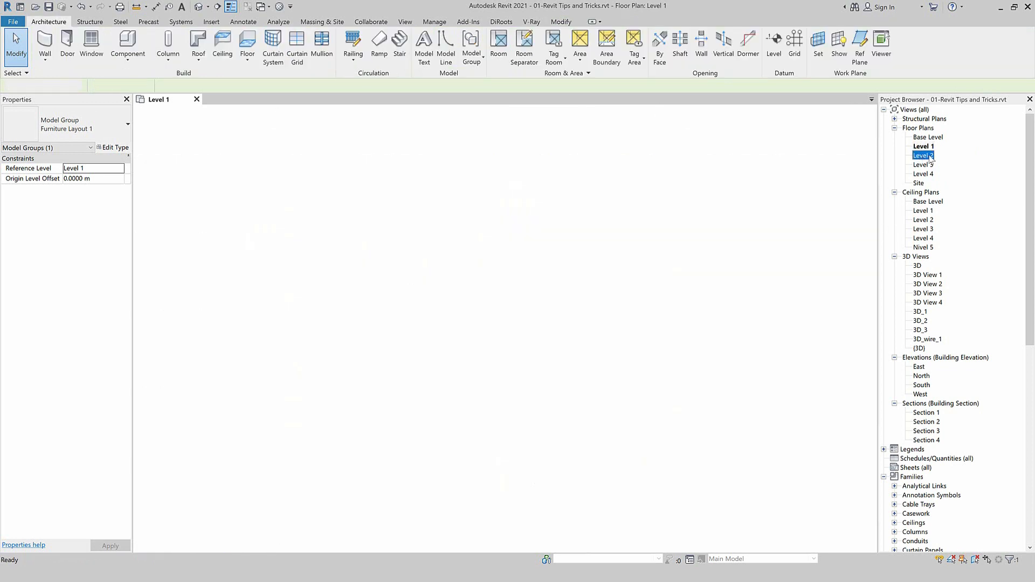
double_click(924, 164)
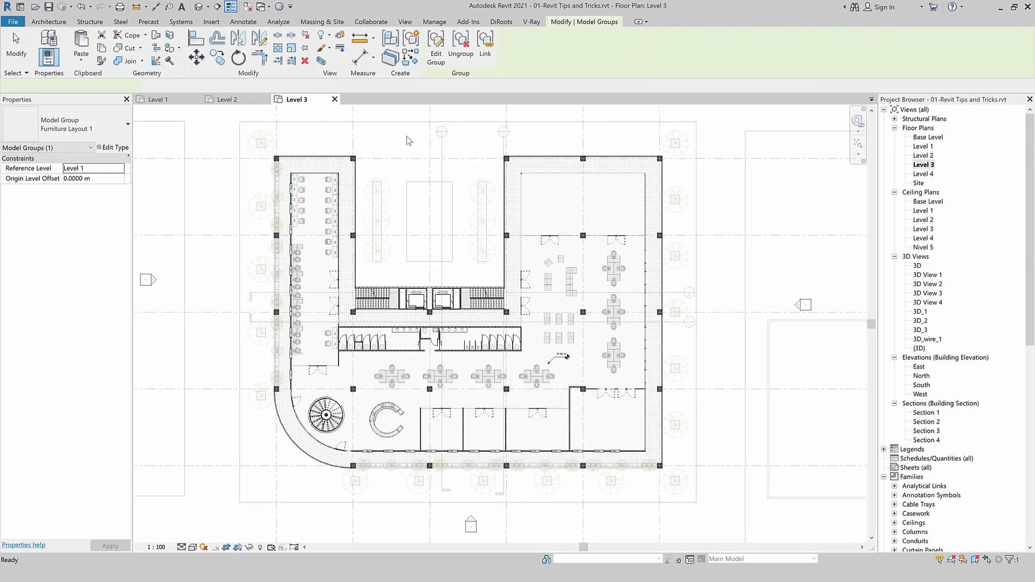
Copy the Furniture Layout 1 group from Level 1 and paste it aligned to Level 2 and Level 3
left_click(174, 99)
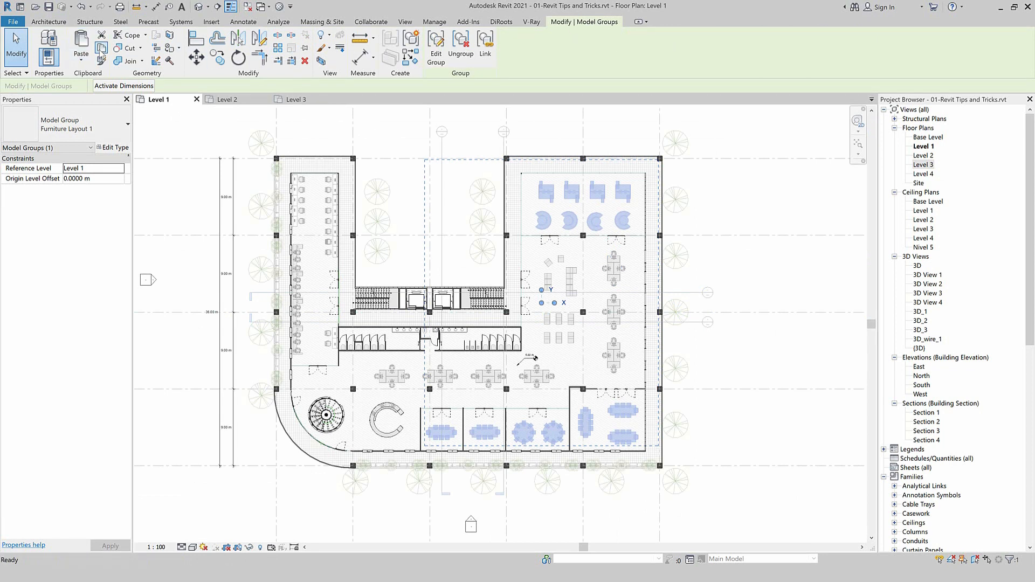
double_click(924, 156)
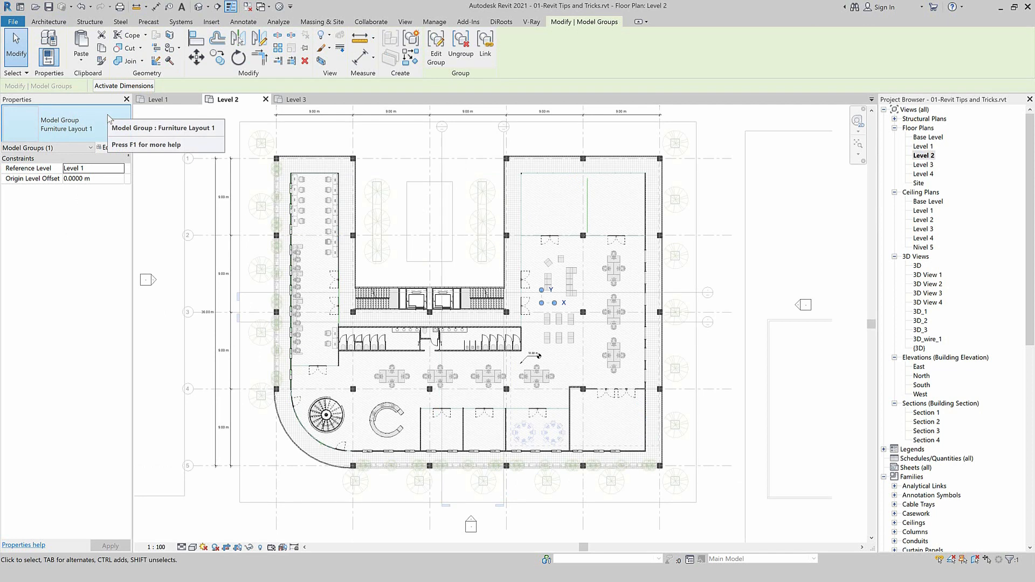
left_click(88, 63)
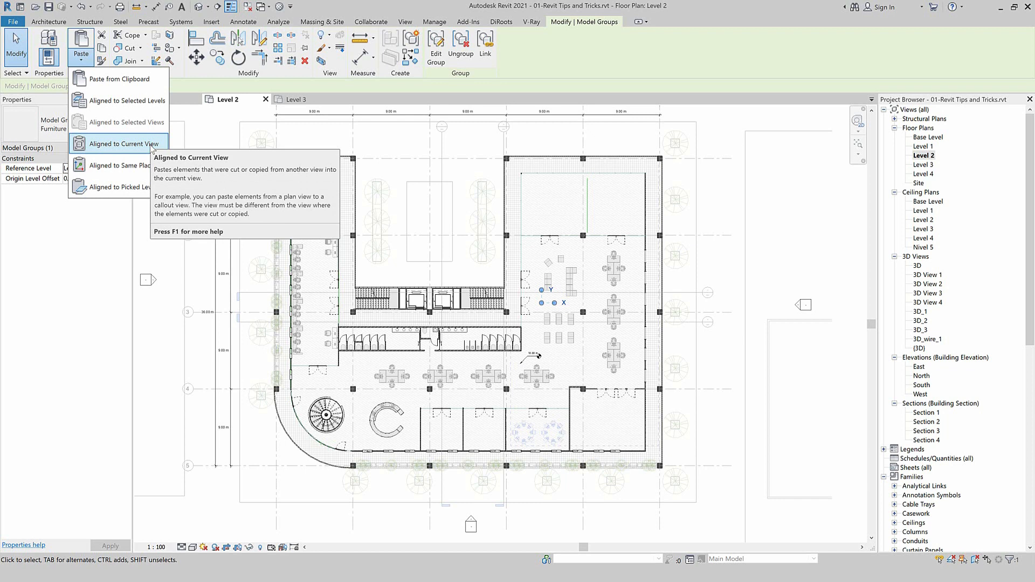
left_click(111, 100)
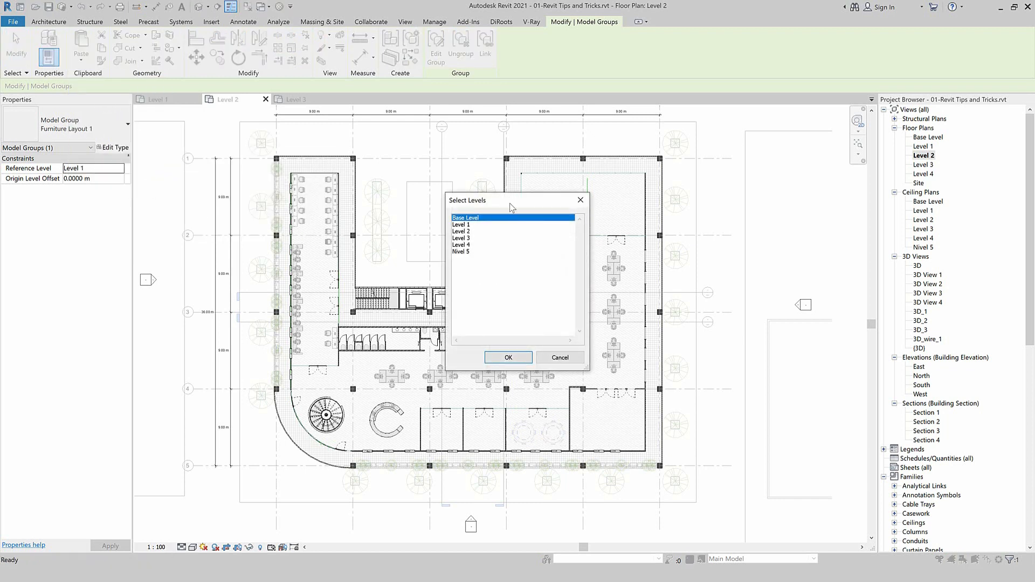
left_click(466, 232)
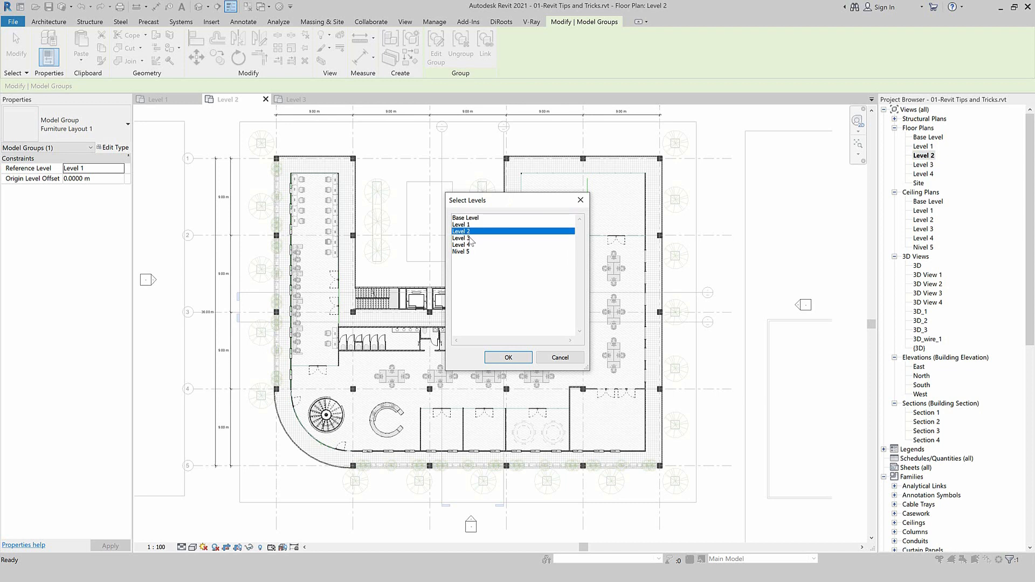
left_click(469, 241, "ctrl")
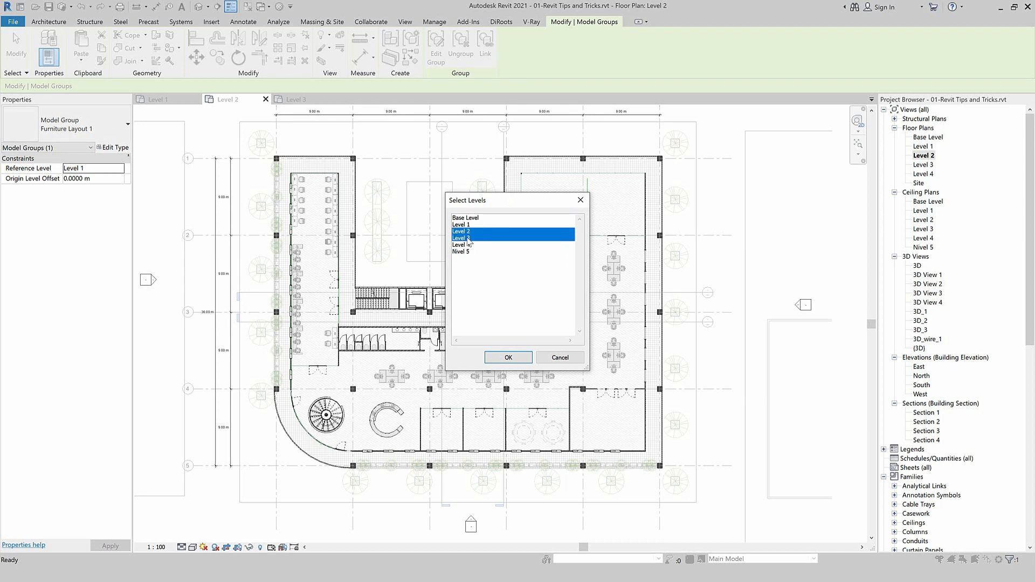
left_click(508, 358)
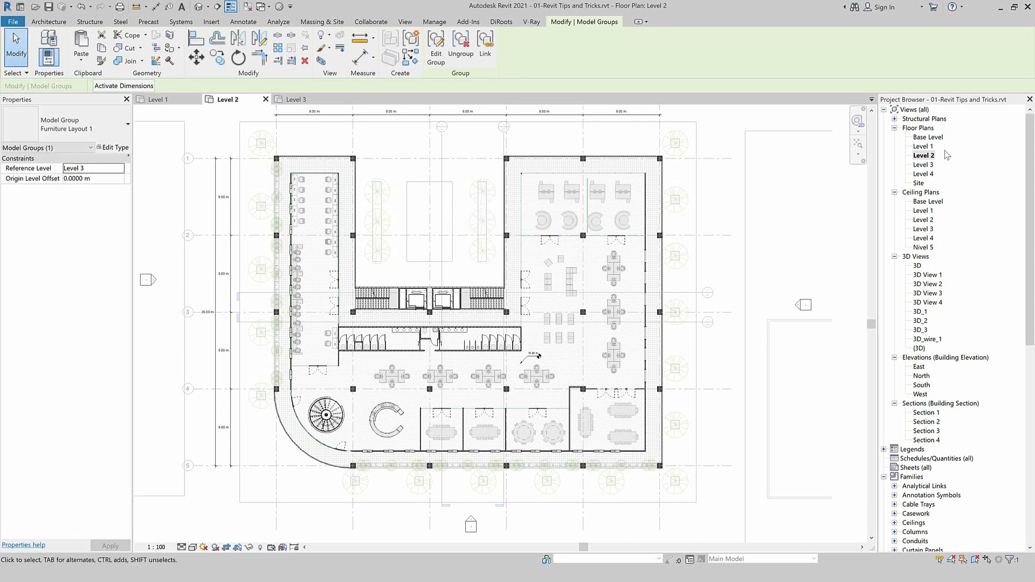
double_click(923, 166)
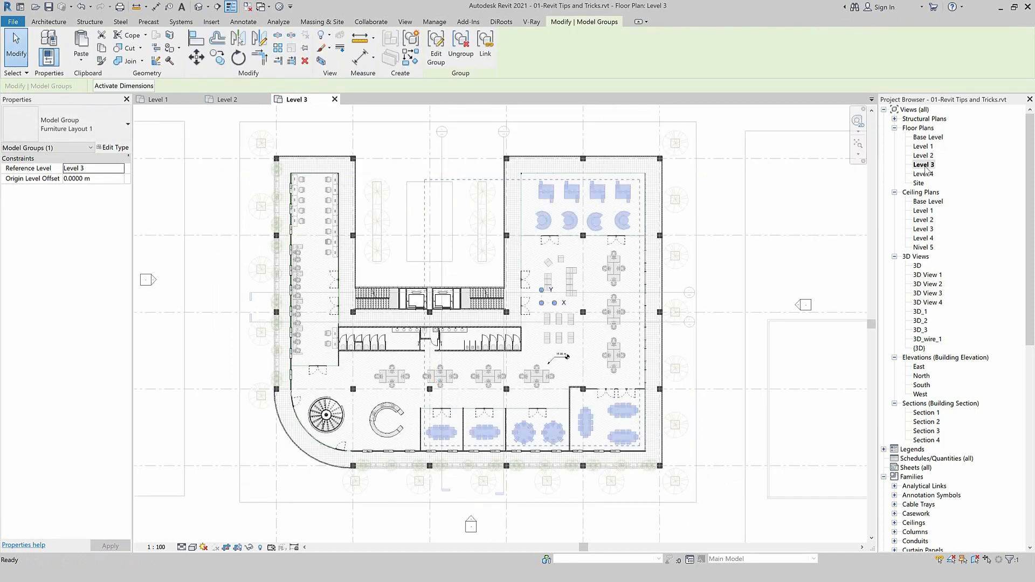
left_click(734, 207)
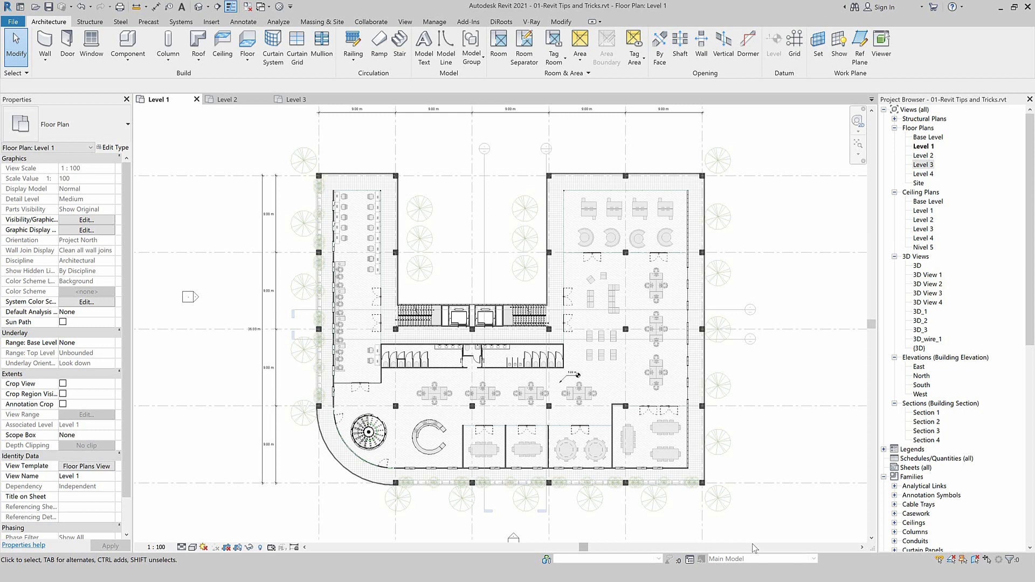
Open the Furniture Layout 1 group on Level 1 for group editing
scroll(584, 478, "up", 2)
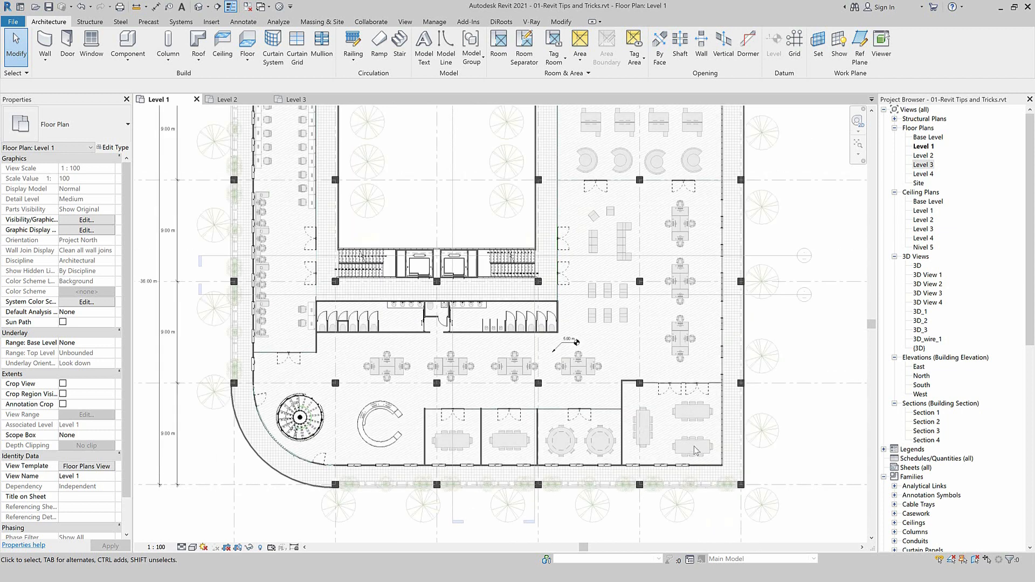
left_click(649, 429)
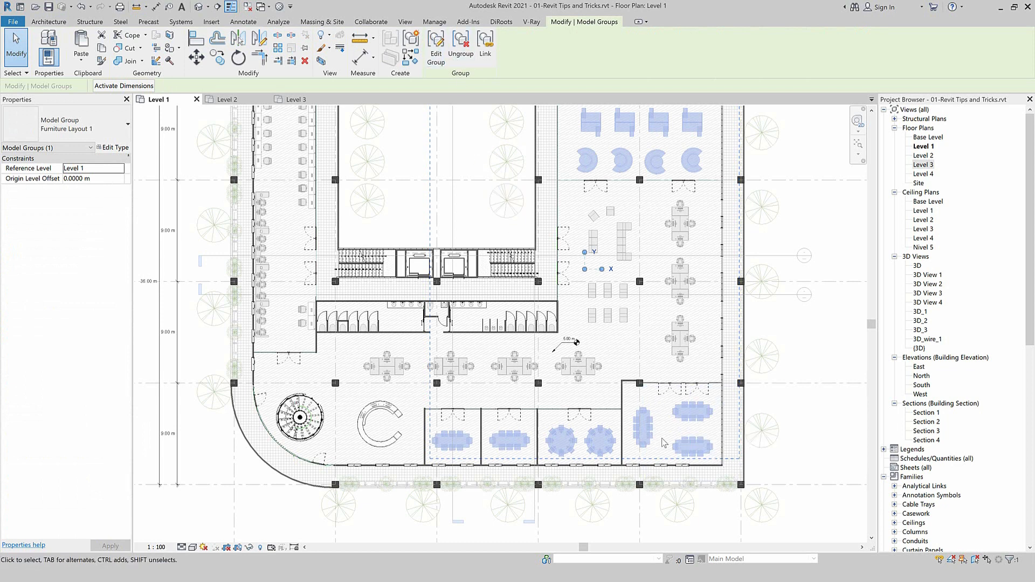
left_click(435, 49)
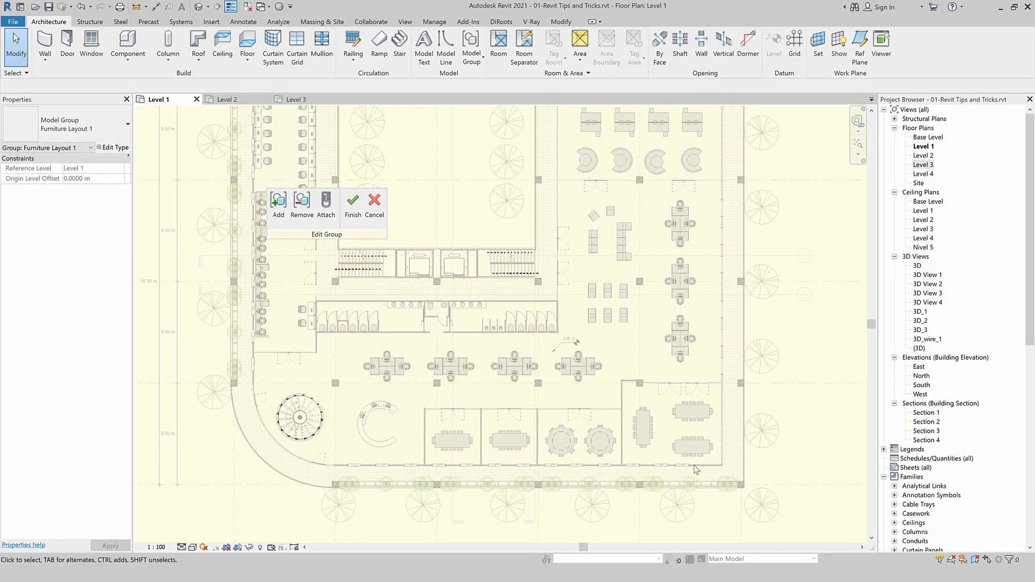
scroll(695, 469, "up", 1)
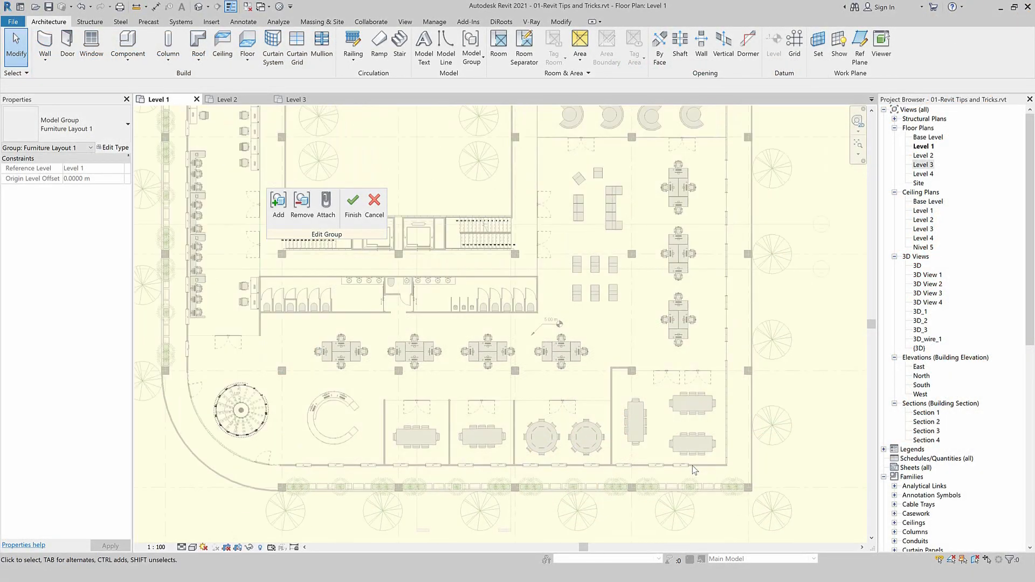
Rearrange the lower-right meeting room to two parallel vertical conference tables, finish the group edit and check the other levels
left_click(693, 415)
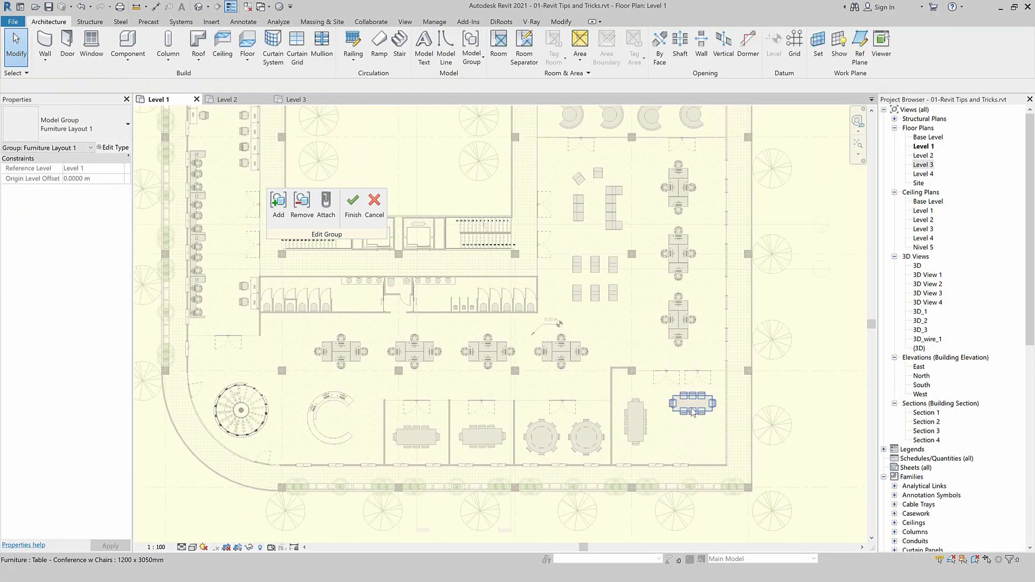
key("space")
left_click_drag(694, 401, 663, 423)
left_click(644, 422)
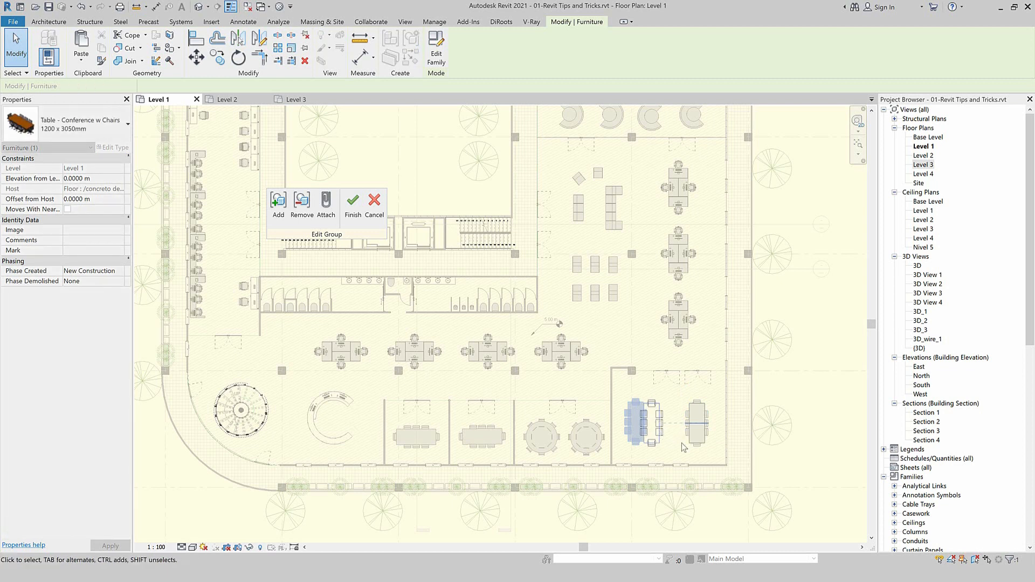
left_click(762, 498)
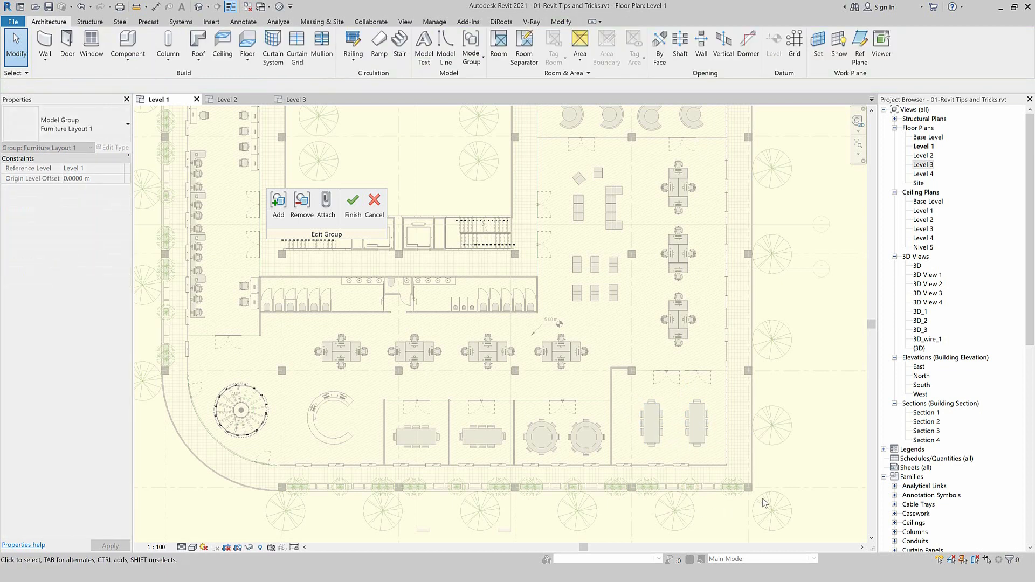
left_click(352, 206)
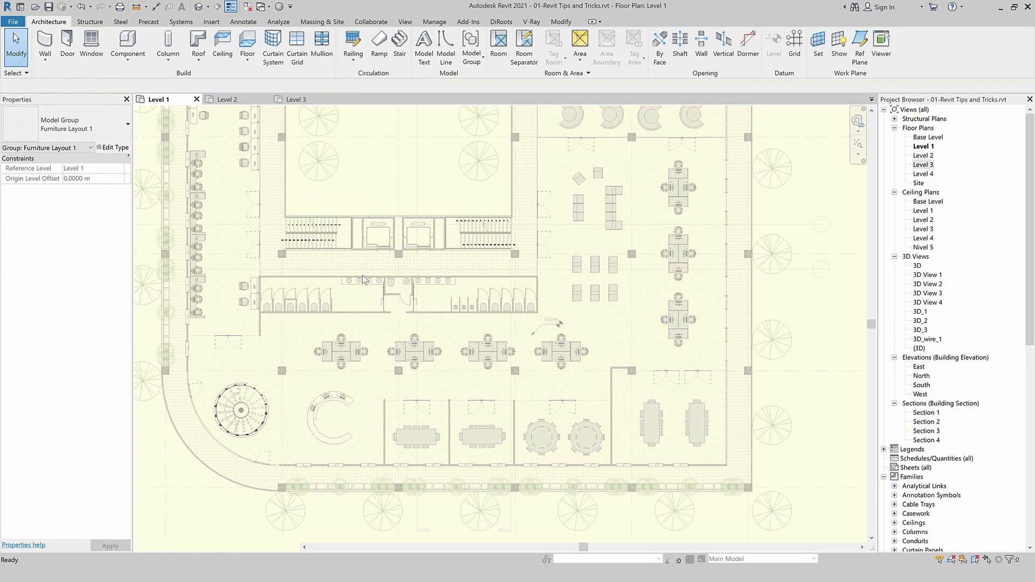
left_click(363, 279)
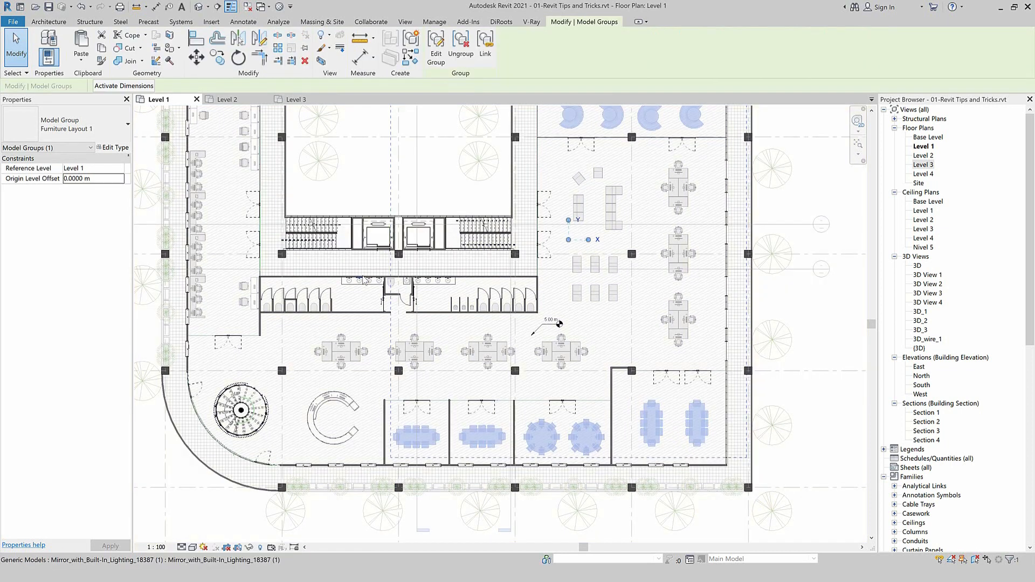
left_click(226, 99)
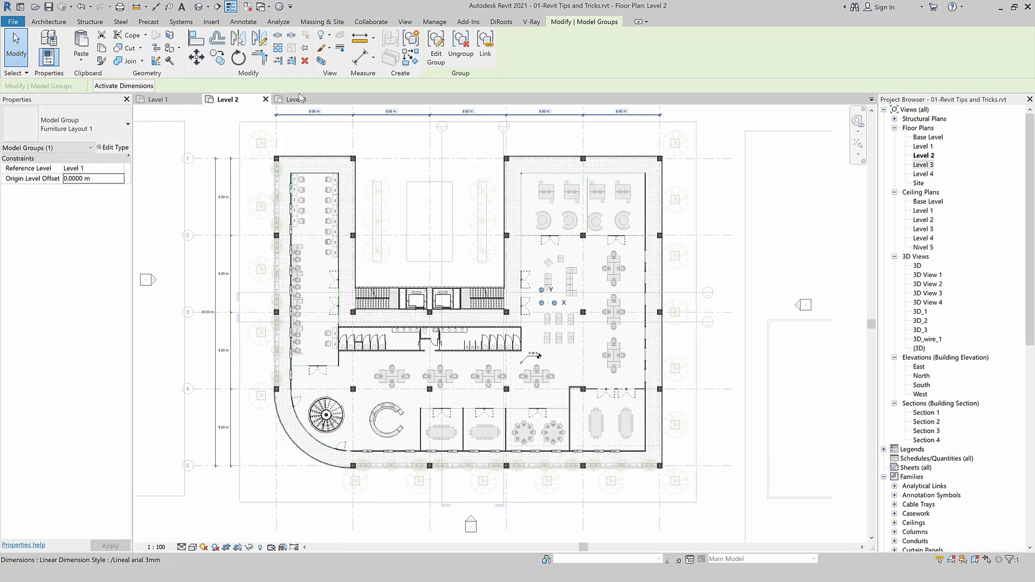
key("ctrl+Tab")
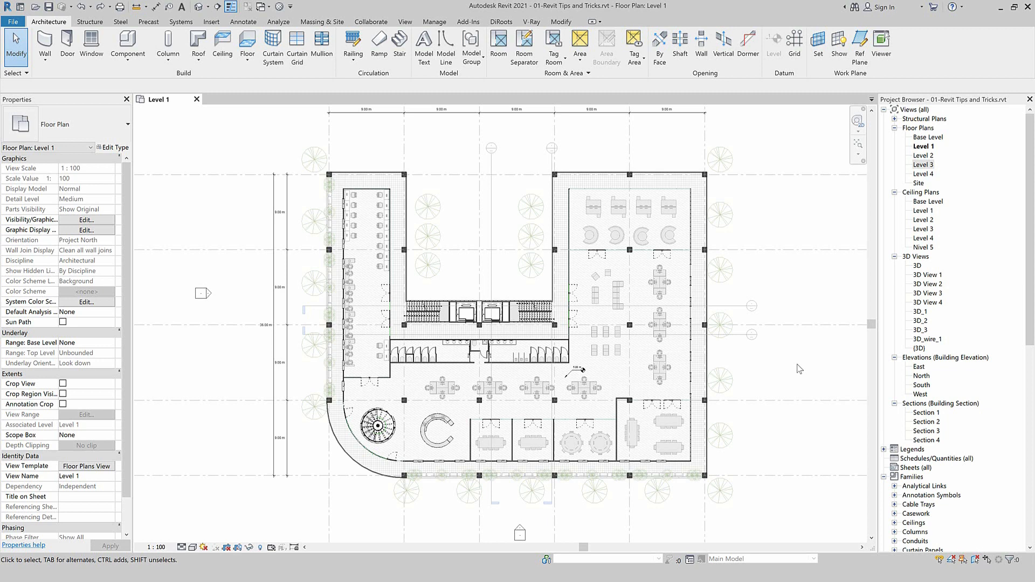
Isolate the six lounge sofas beside the toilet block on Level 1 in a 3D selection box
scroll(565, 344, "up", 5)
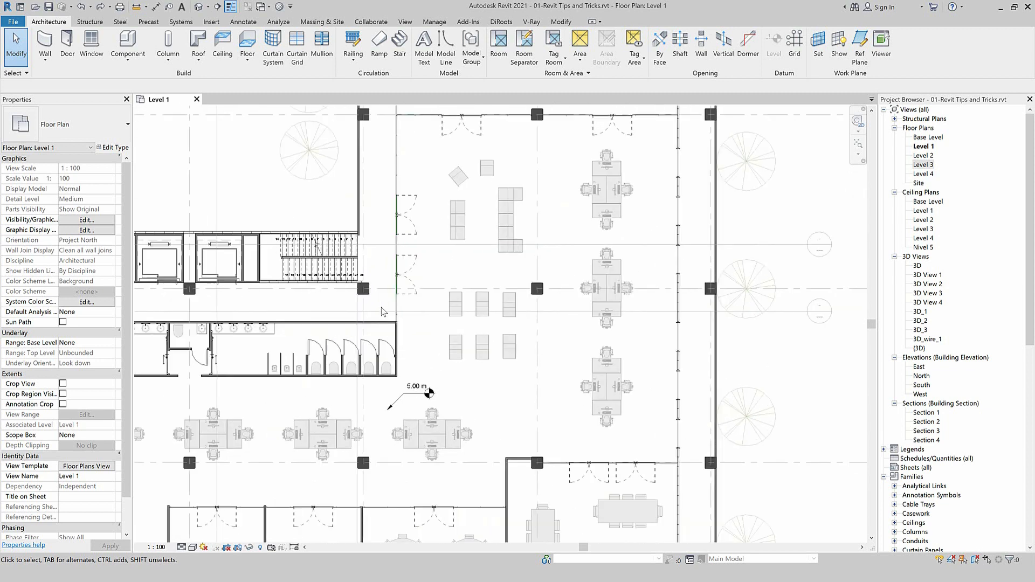
left_click_drag(432, 268, 523, 379)
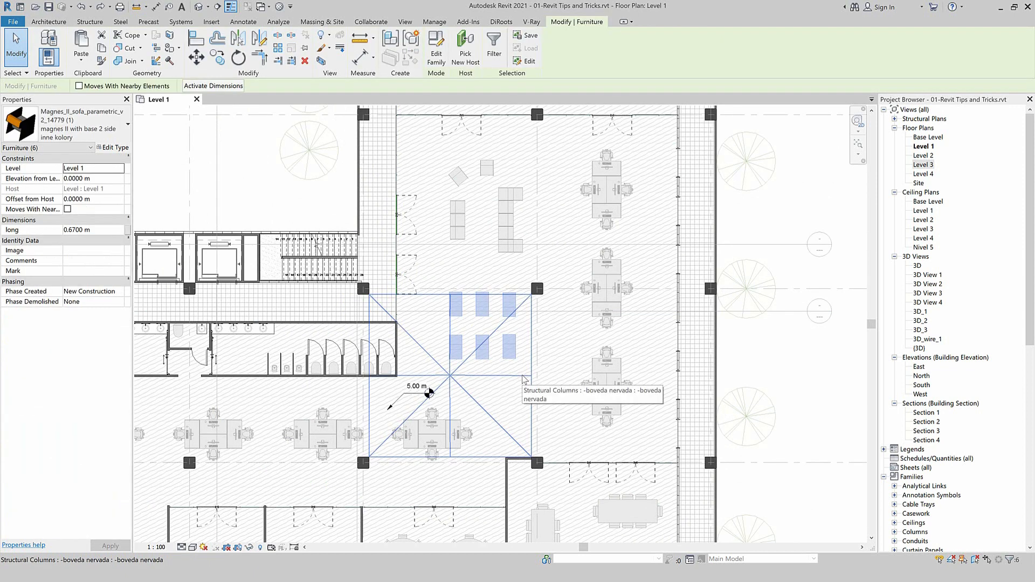
key("b")
key("x")
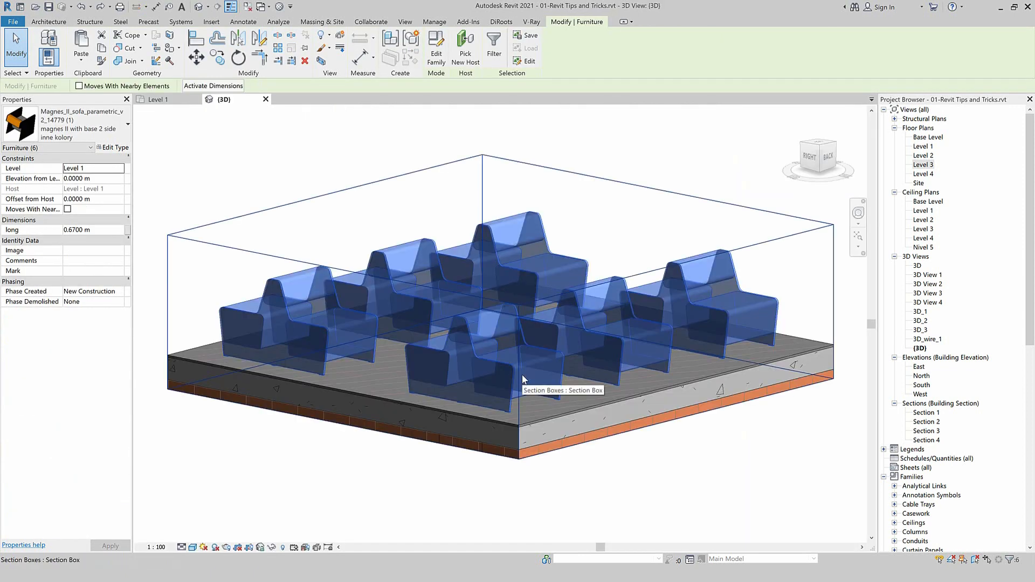
scroll(523, 379, "down", 2)
left_click(482, 490)
scroll(483, 490, "down", 2)
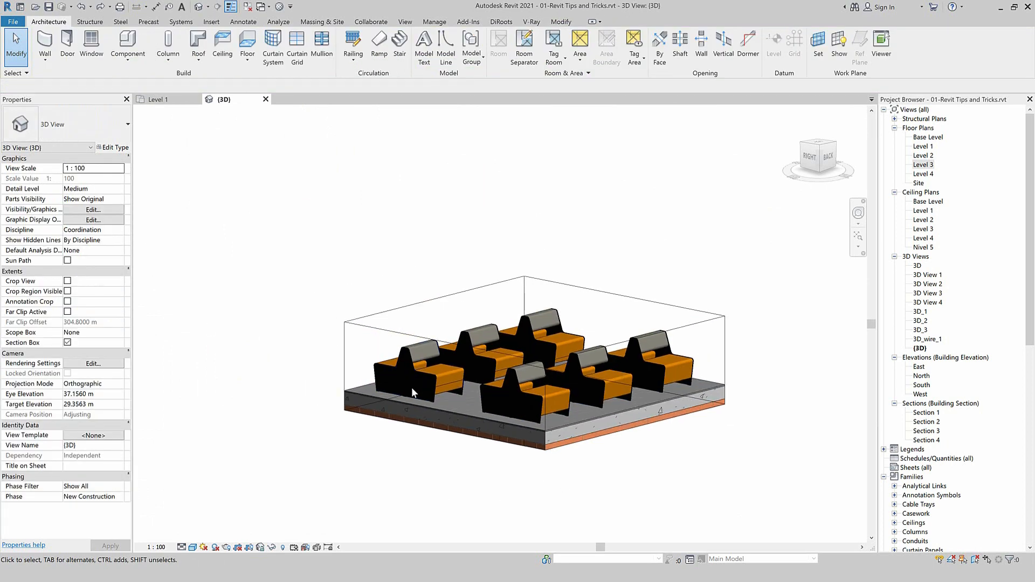
Set the pipe, foot and bable materials of the sofa's type to obicia 1, copied from its cover material
left_click(432, 383)
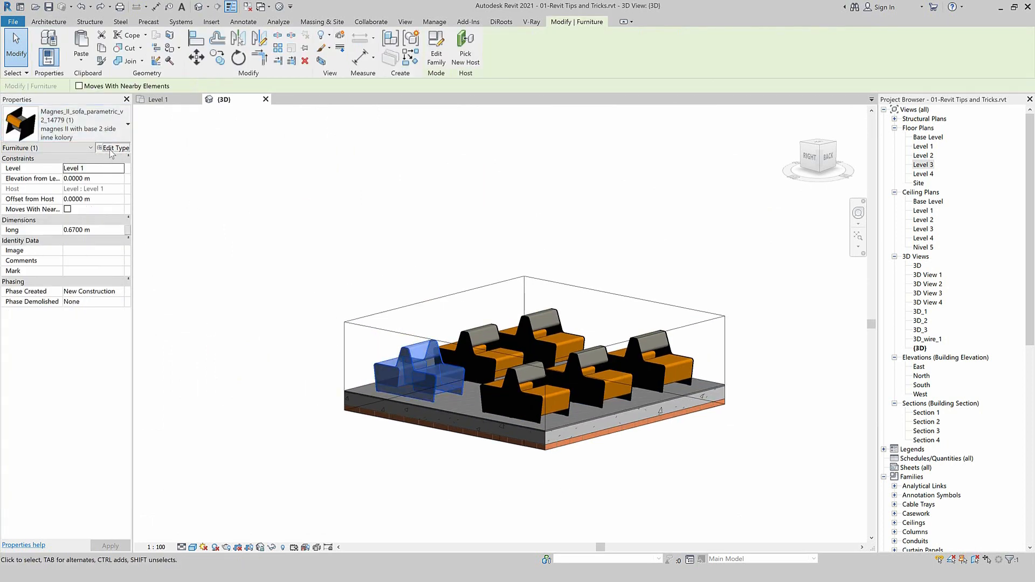
left_click(113, 147)
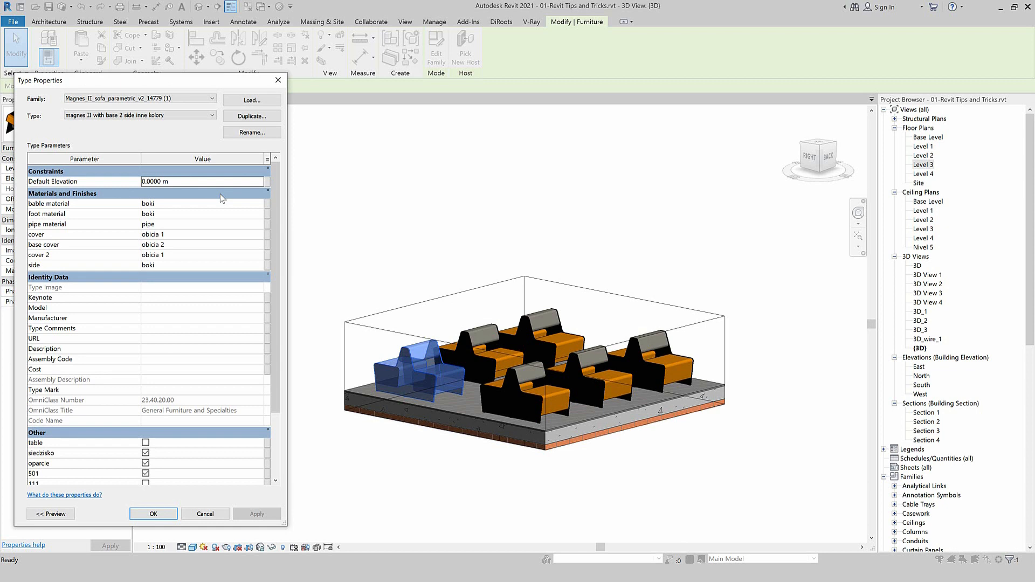
left_click(166, 204)
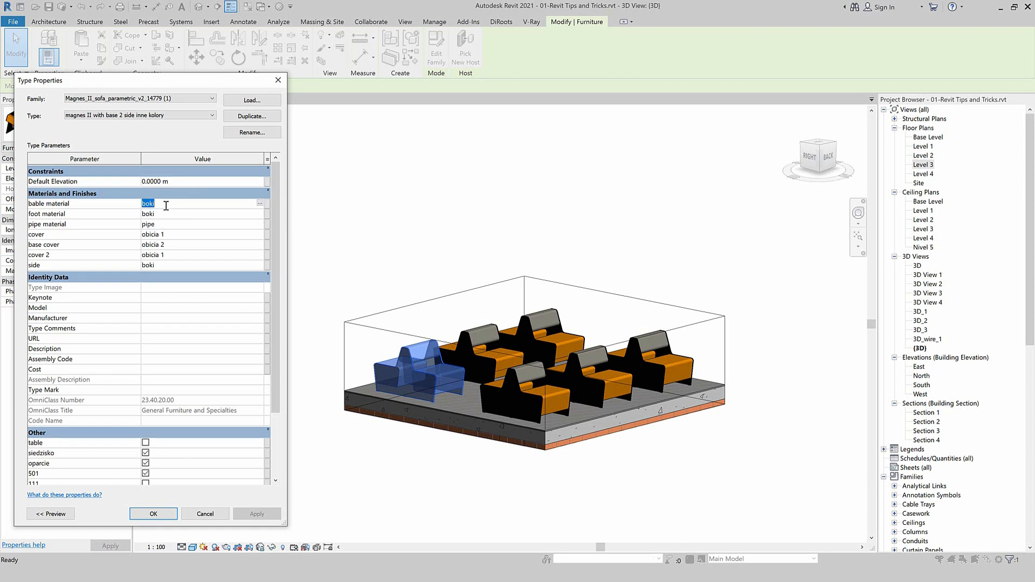
left_click(172, 234)
key("ctrl+c")
left_click(168, 223)
key("ctrl+v")
left_click(163, 214)
key("ctrl+v")
left_click(165, 204)
key("ctrl+v")
Set the sofa type's base cover and side materials to obicia 1 and apply the type changes
left_click(171, 244)
key("ctrl+v")
left_click(163, 263)
key("ctrl+v")
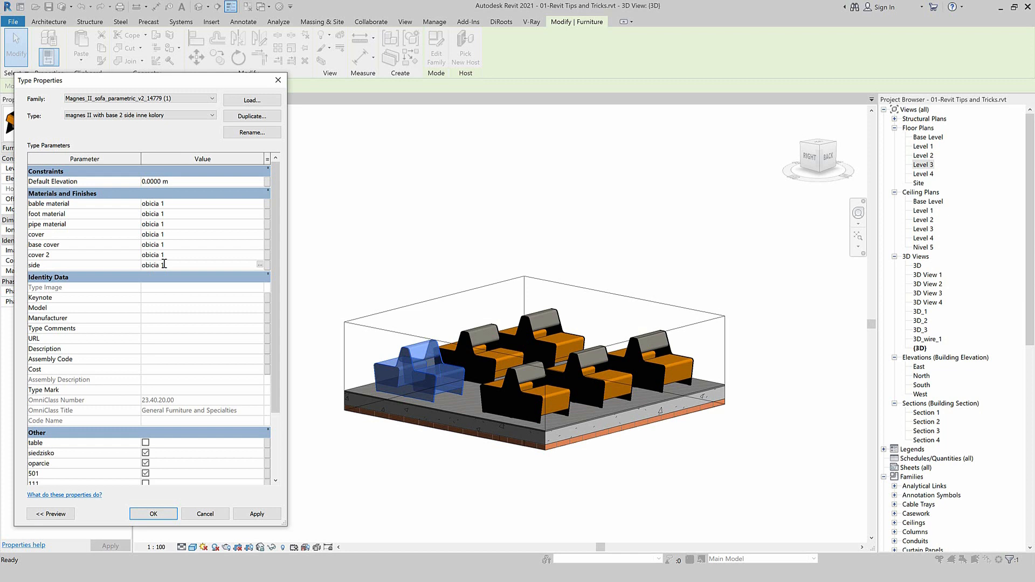
left_click(256, 513)
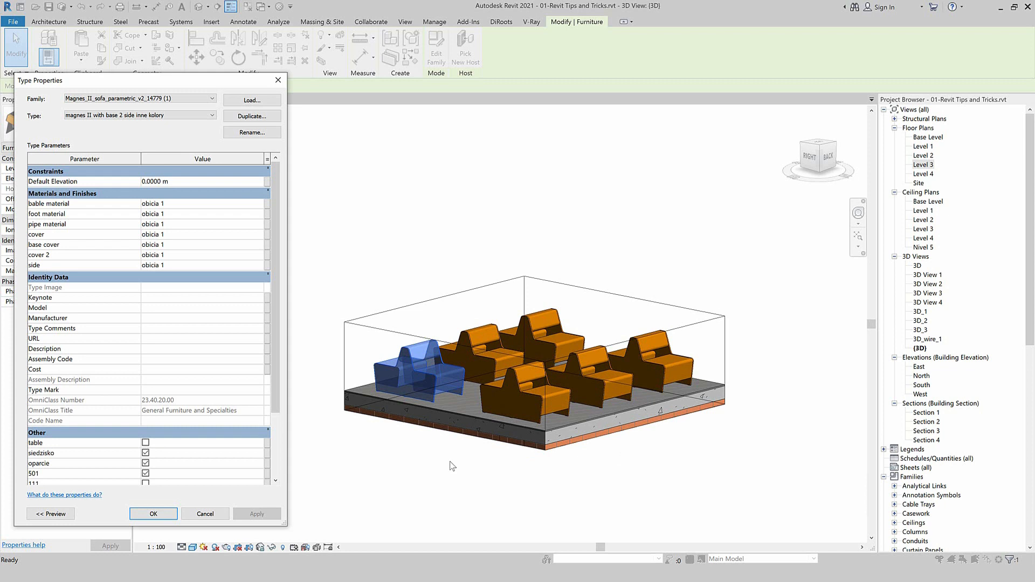
left_click(153, 514)
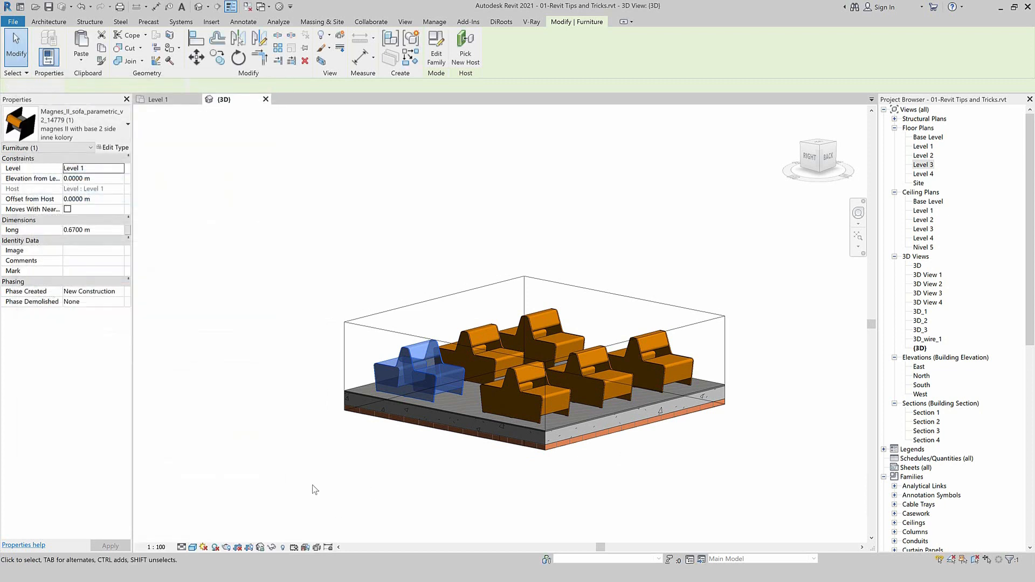
left_click(312, 484)
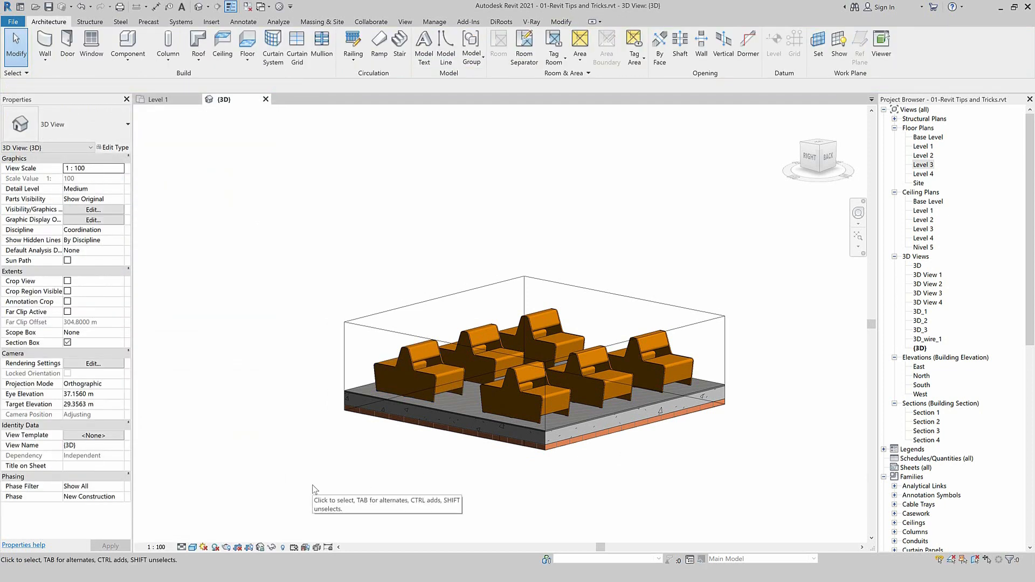